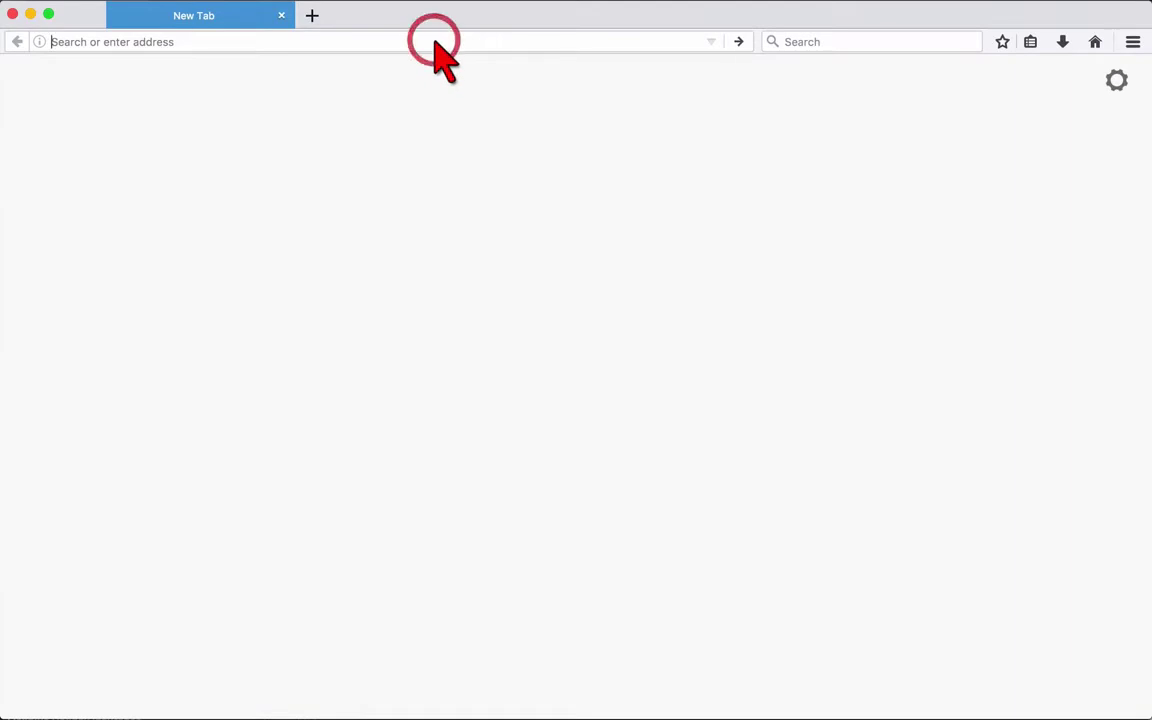
Step: Enter openfoodnetwork.org.uk in the Firefox address bar to load the site
{"action": "type", "text": "op"}
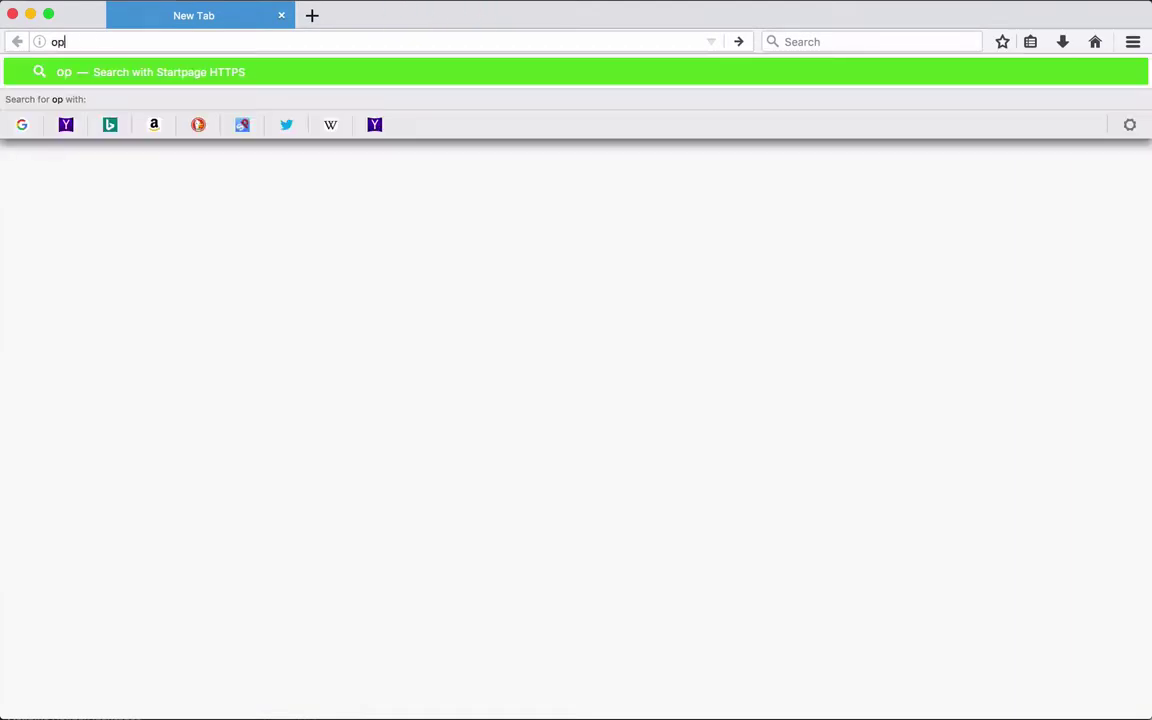
{"action": "type", "text": "enfoodnetwork"}
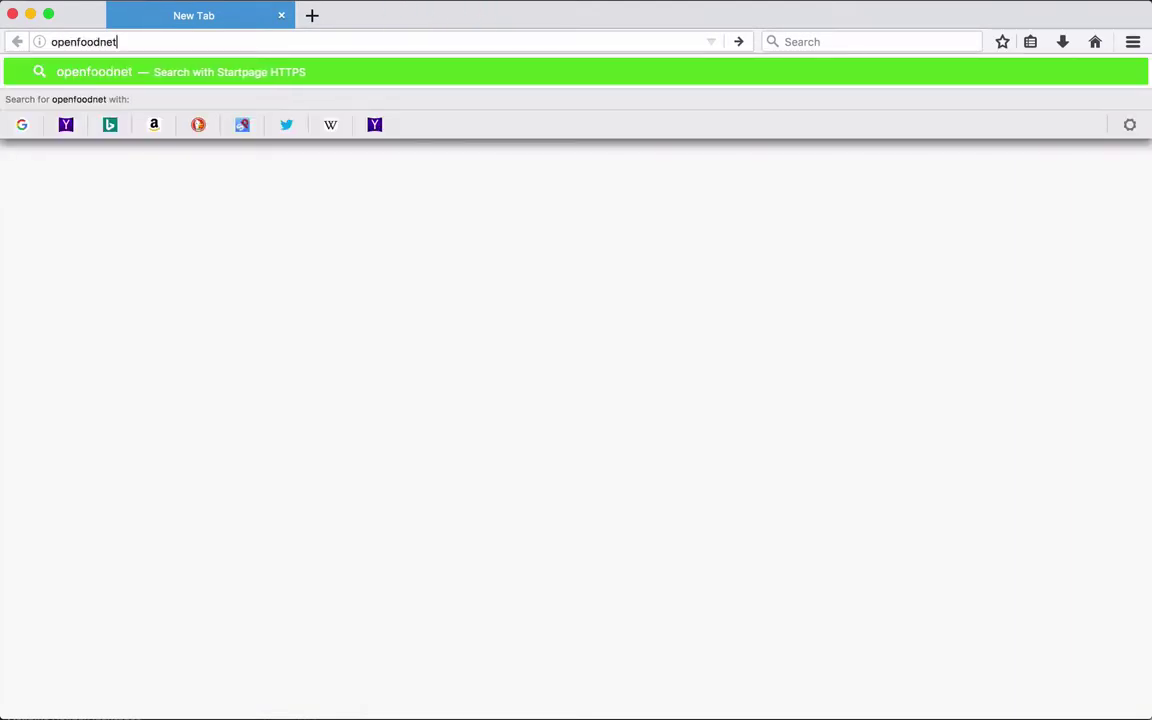
{"action": "type", "text": ".org.uk/register/auth#/signup?after_login=%2Fregister"}
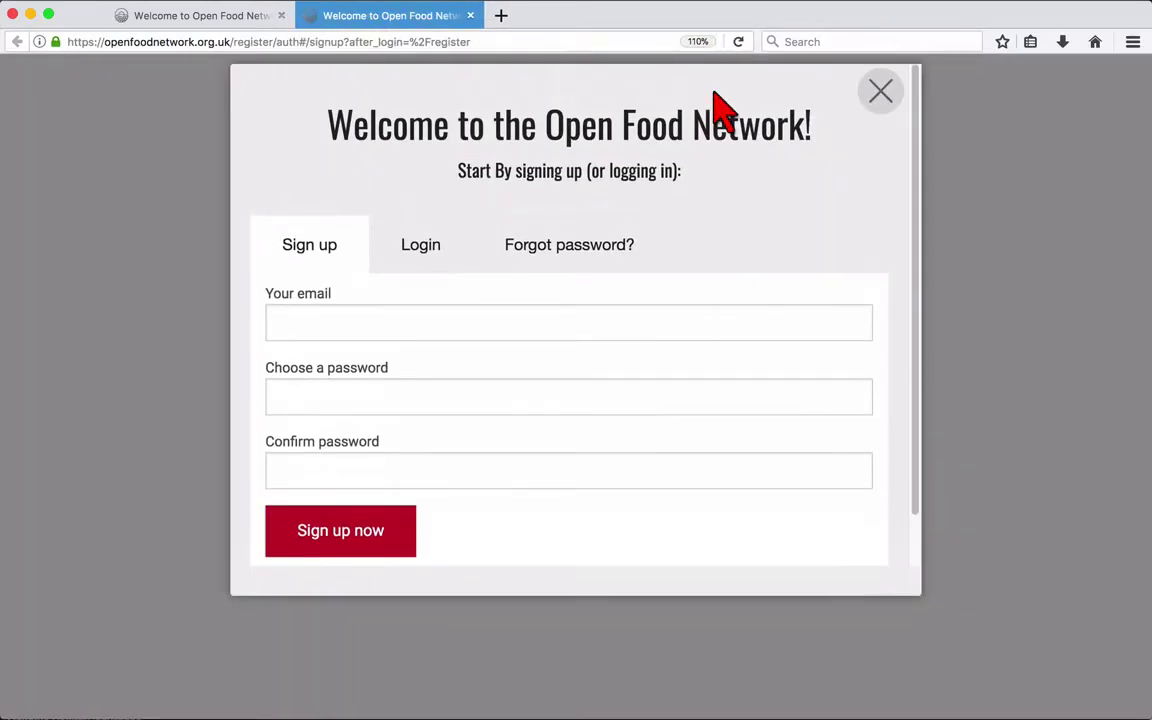
Step: Fill in the sign-up e-mail address, a new password and its confirmation
{"action": "left_click", "coordinate": [660, 333]}
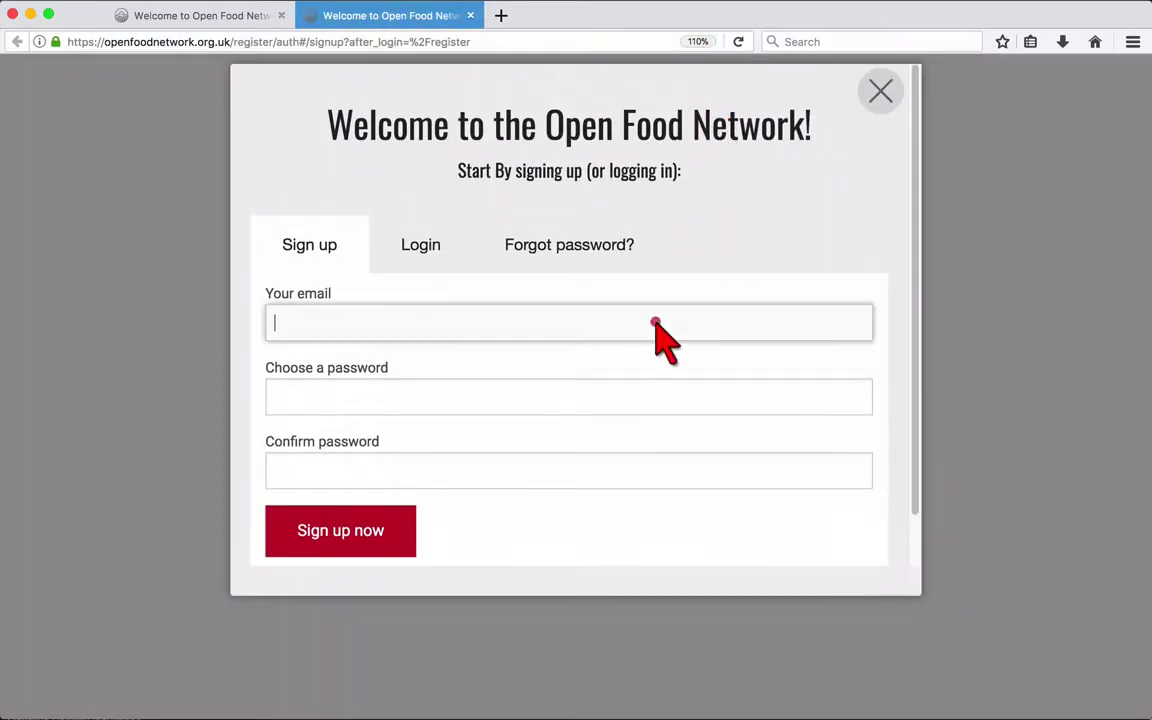
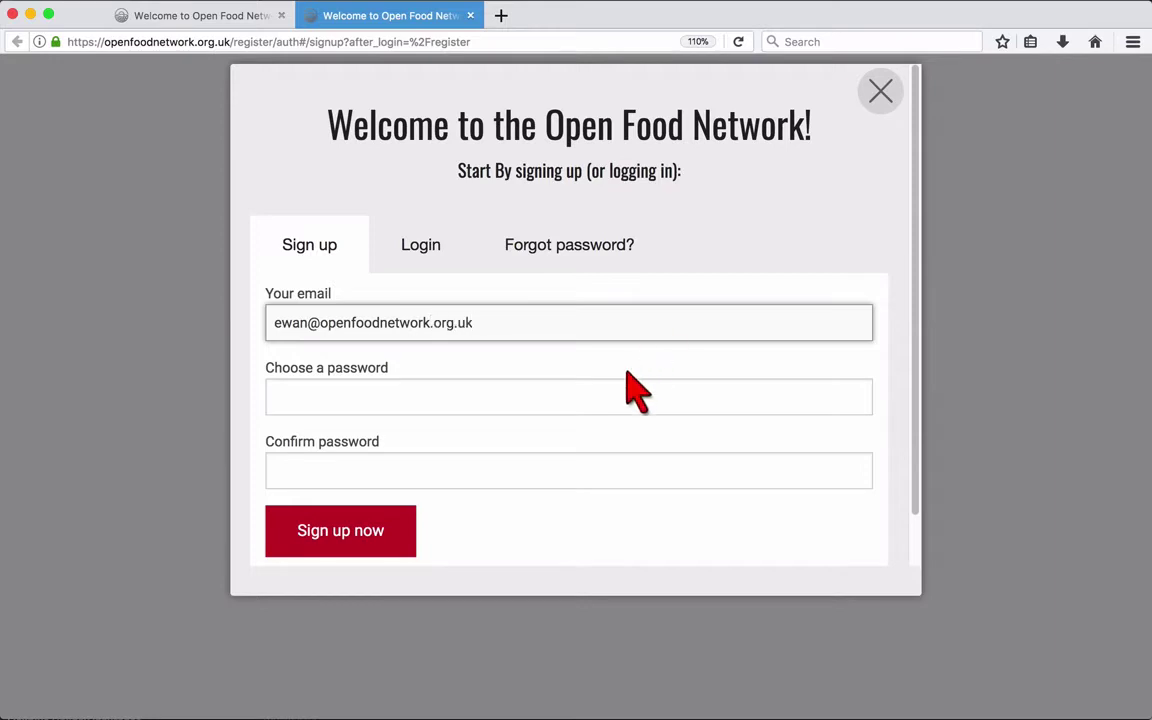
{"action": "left_click", "coordinate": [597, 399]}
{"action": "type", "text": "p"}
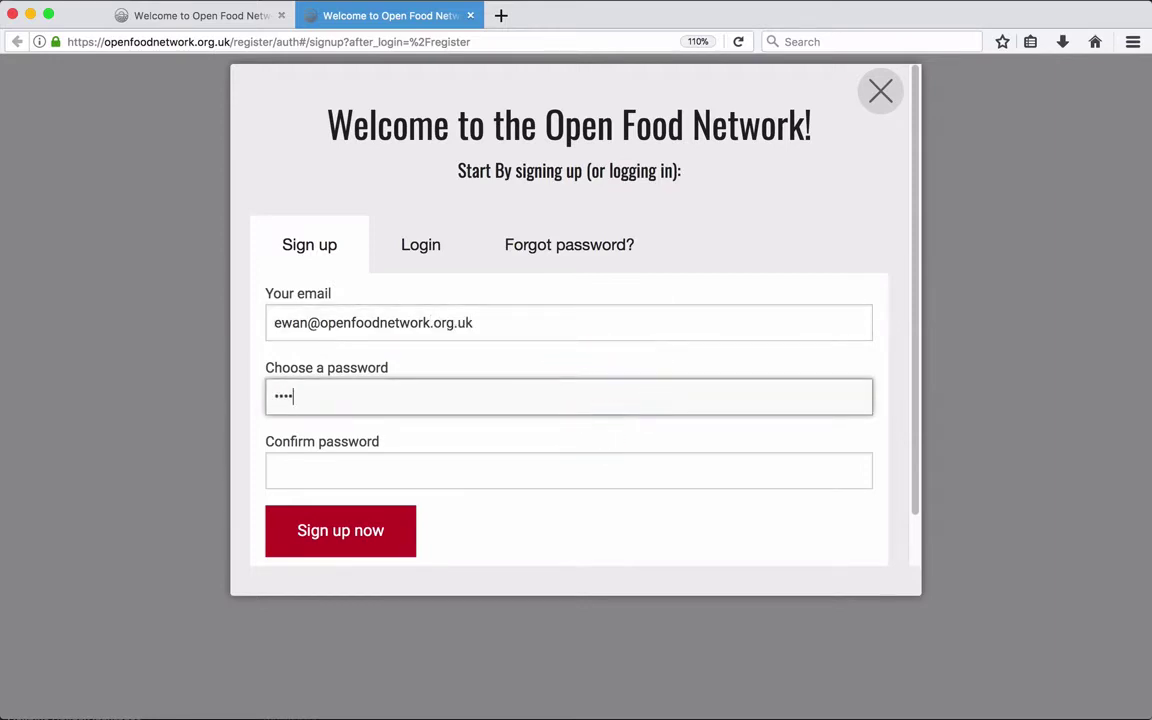
{"action": "type", "text": "assword"}
{"action": "left_click", "coordinate": [553, 470]}
{"action": "type", "text": "password"}
Step: Submit the sign-up form, accept the Terms of Service and start the enterprise setup
{"action": "left_click", "coordinate": [382, 538]}
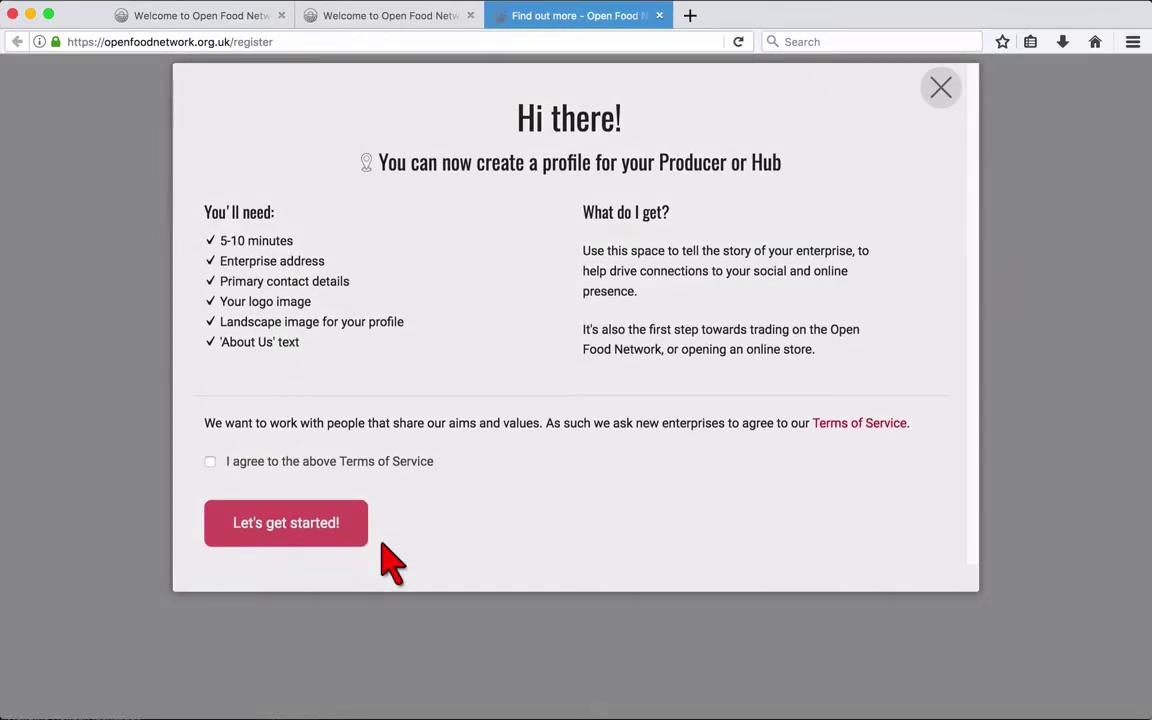
{"action": "left_click", "coordinate": [321, 466]}
{"action": "left_click", "coordinate": [356, 538]}
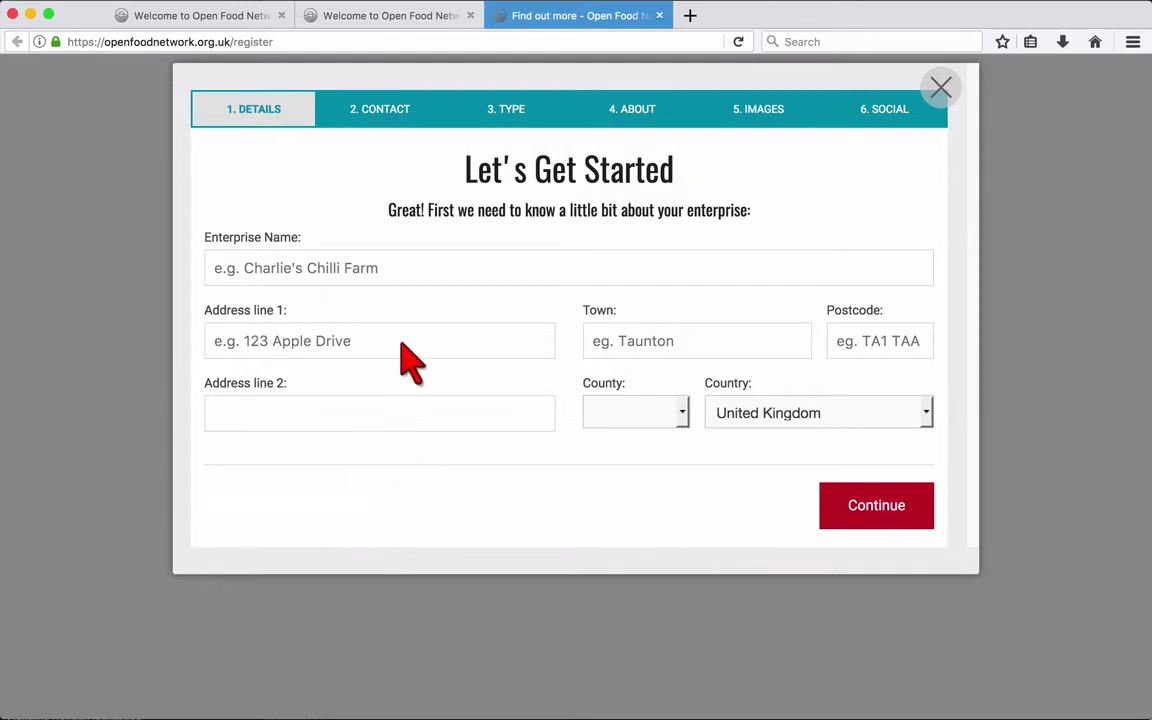
Step: Enter the name Example Enterprise, its street address, town Manchester and postcode
{"action": "left_click", "coordinate": [405, 282]}
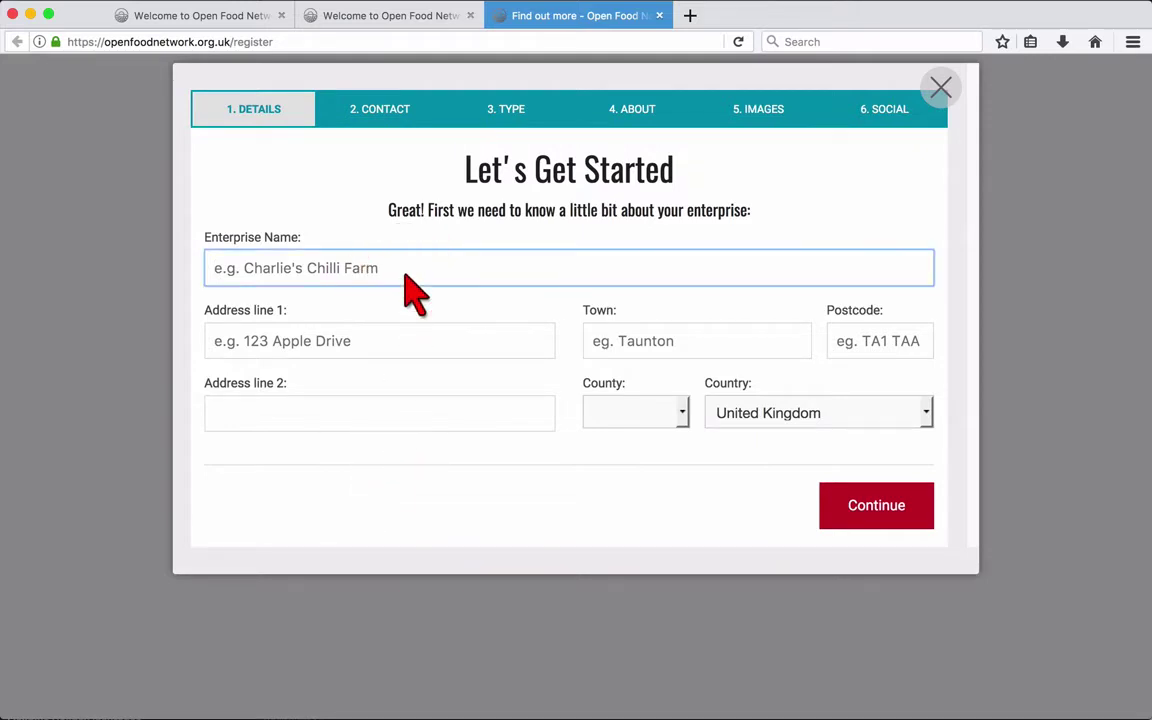
{"action": "type", "text": "Example Enterprise"}
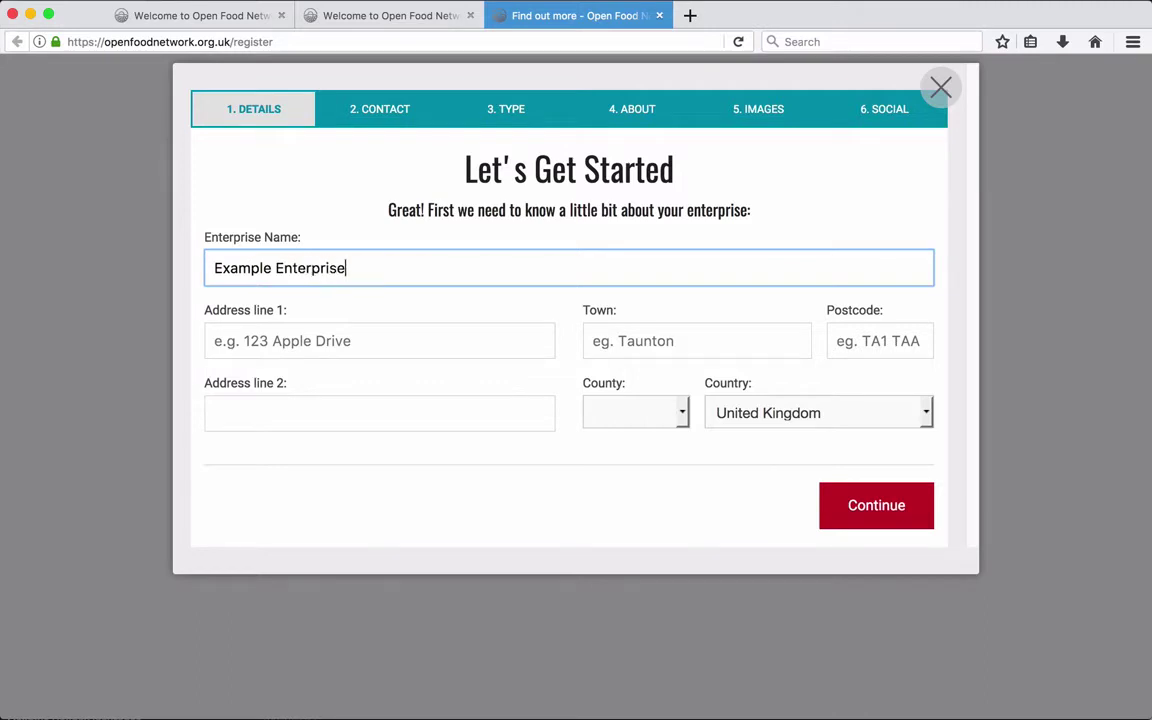
{"action": "left_click", "coordinate": [393, 337]}
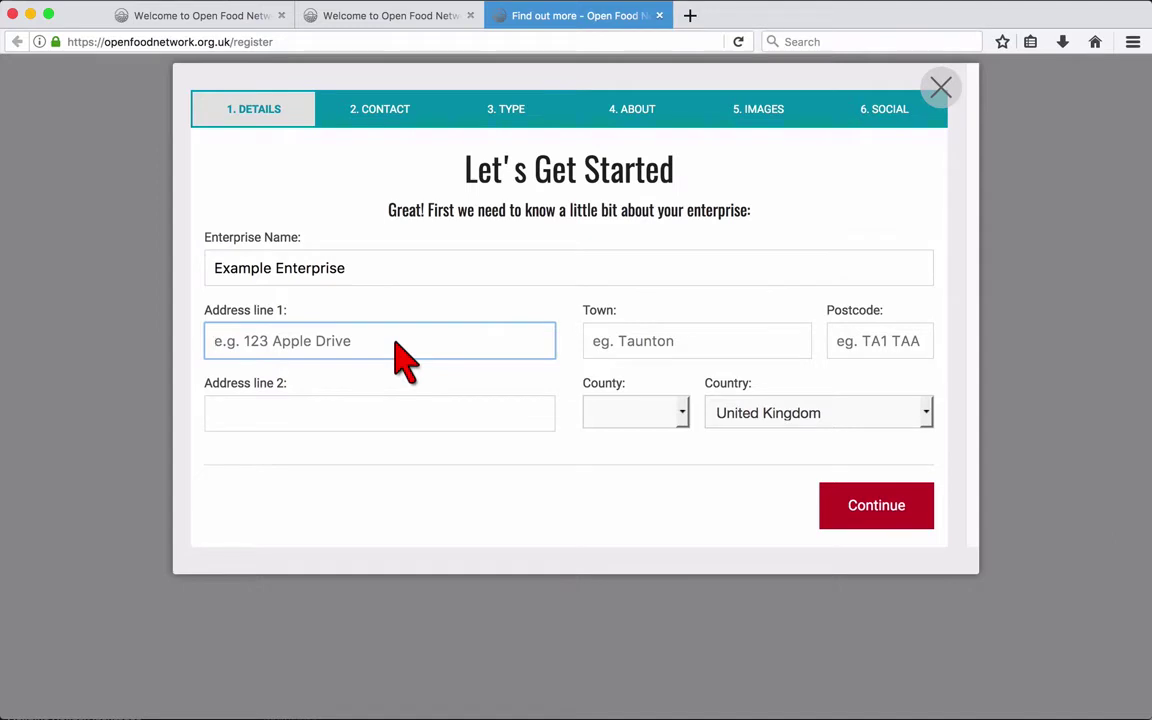
{"action": "type", "text": "Burton Road"}
{"action": "left_click", "coordinate": [690, 340]}
{"action": "type", "text": "Manchester"}
{"action": "left_click", "coordinate": [852, 345]}
{"action": "type", "text": "M20"}
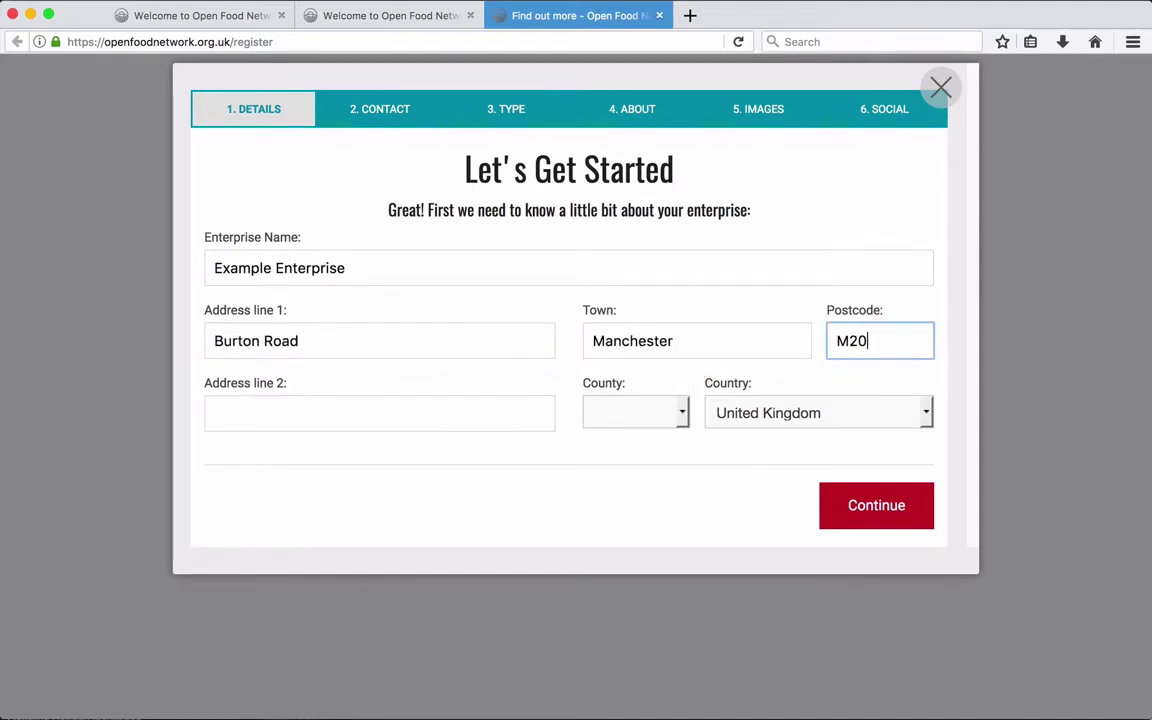
{"action": "type", "text": "2LW"}
{"action": "left_click", "coordinate": [530, 408]}
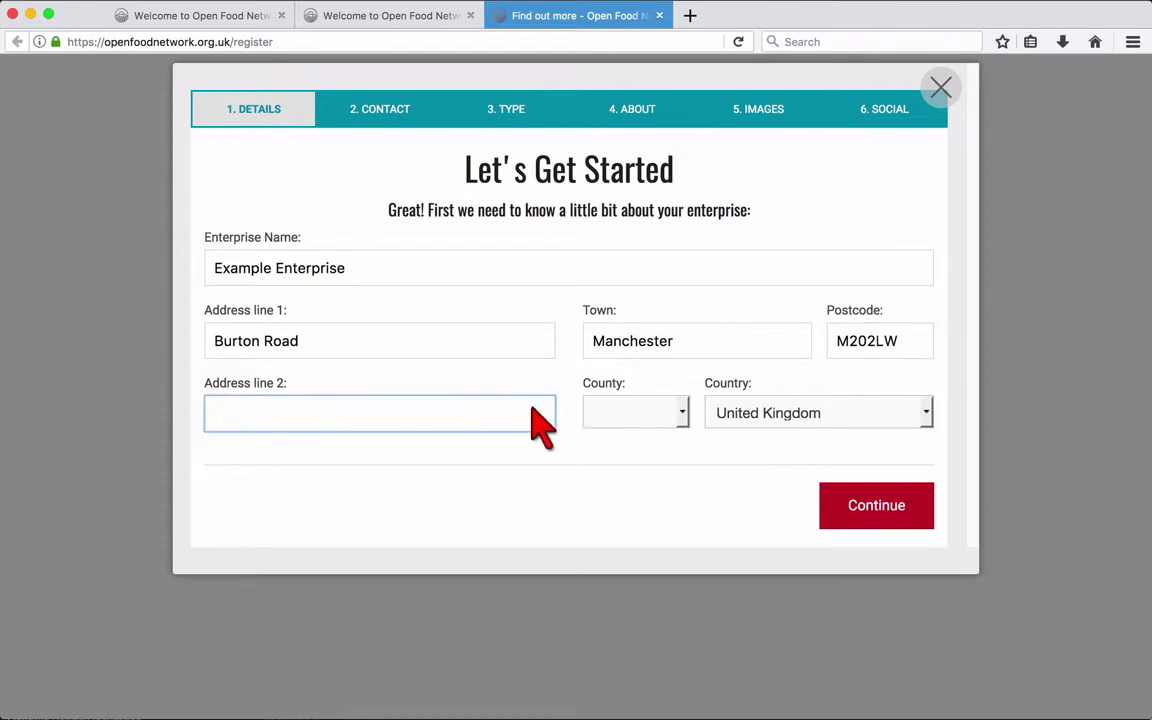
Step: Set the county to GMN and continue to the contact details step
{"action": "left_click", "coordinate": [668, 418]}
{"action": "scroll", "coordinate": [650, 300], "scroll_direction": "down", "scroll_amount": 10}
{"action": "scroll", "coordinate": [655, 300], "scroll_direction": "down", "scroll_amount": 10}
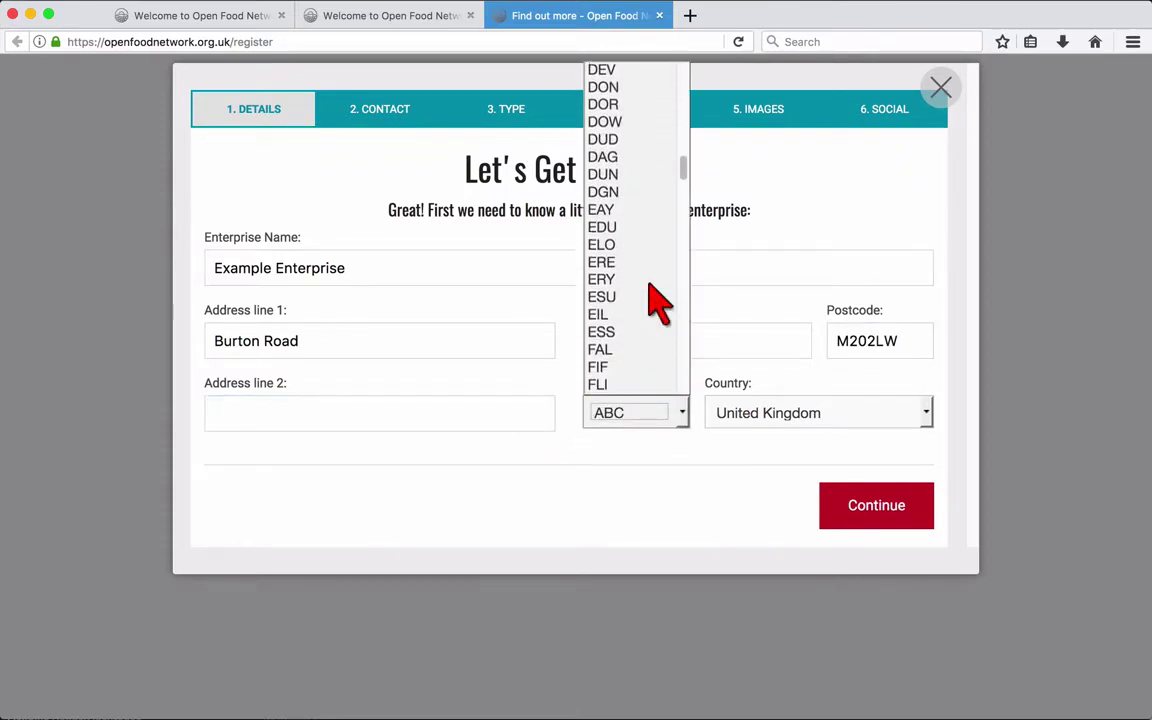
{"action": "scroll", "coordinate": [655, 300], "scroll_direction": "down", "scroll_amount": 3}
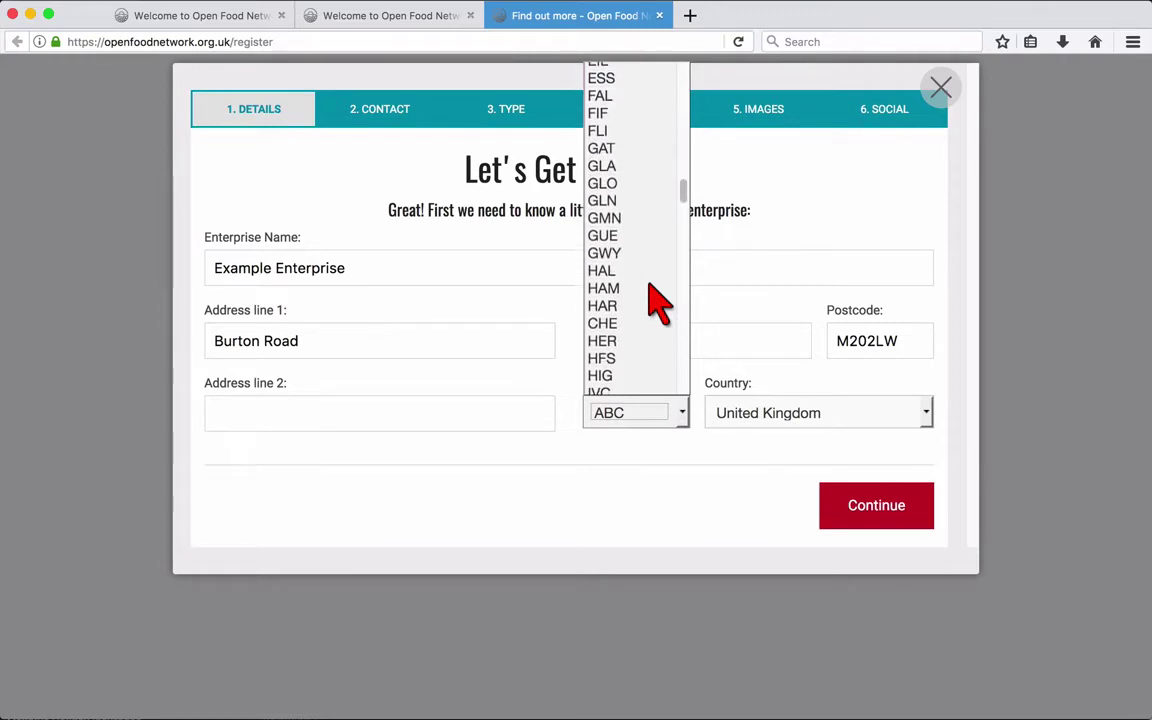
{"action": "left_click", "coordinate": [622, 211]}
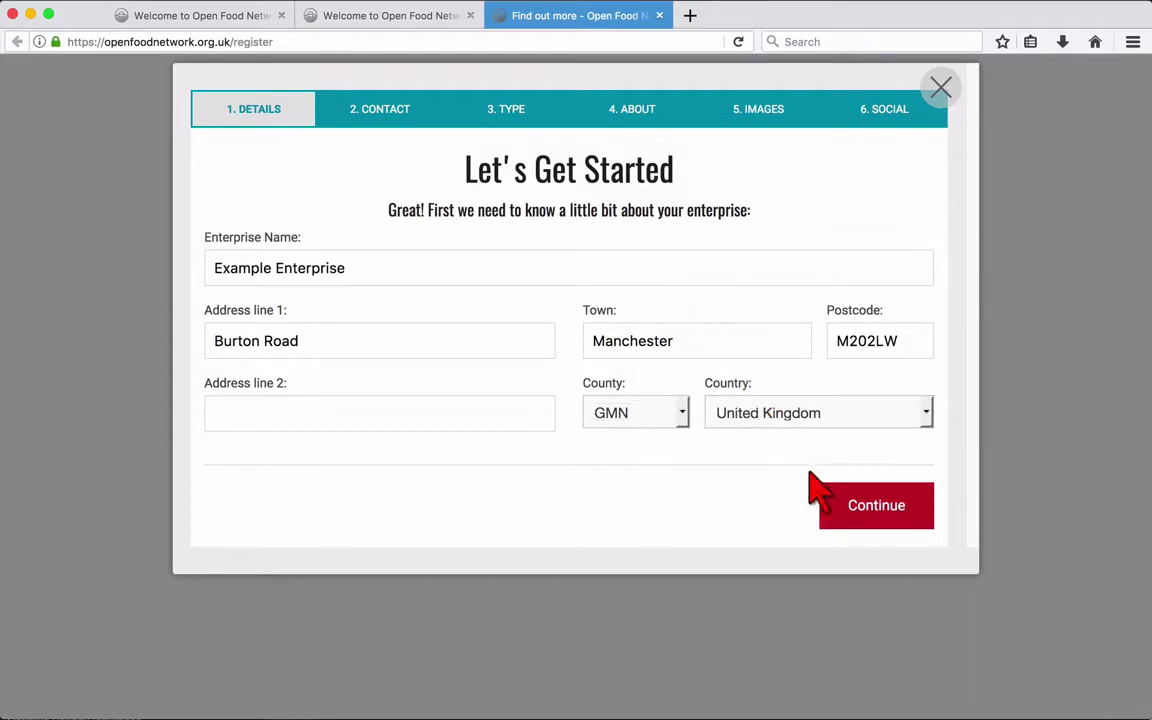
{"action": "left_click", "coordinate": [845, 527]}
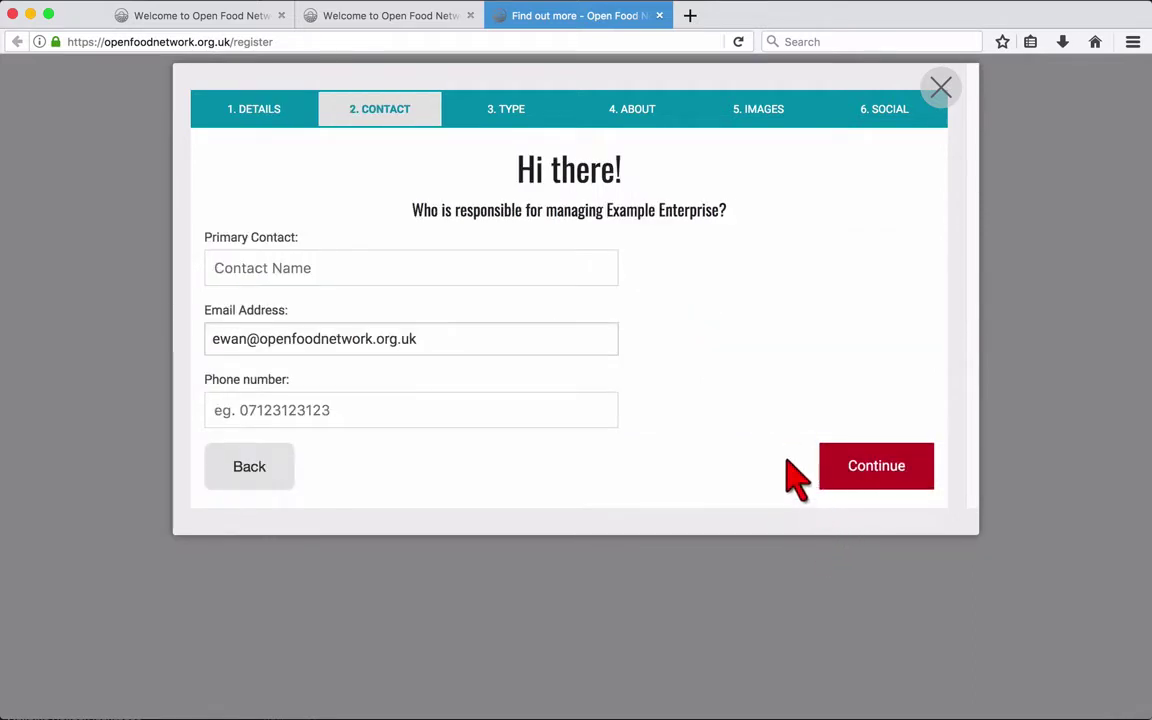
Step: Enter the manager's name as primary contact, choose producer type, and create the profile
{"action": "left_click", "coordinate": [589, 274]}
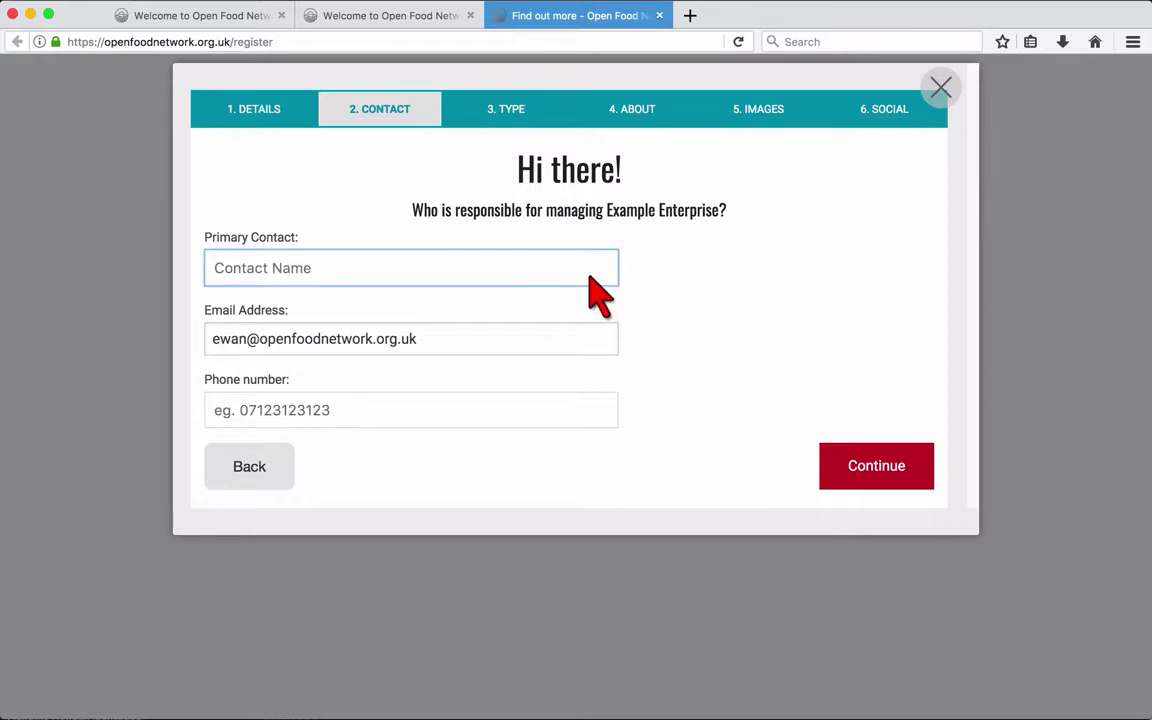
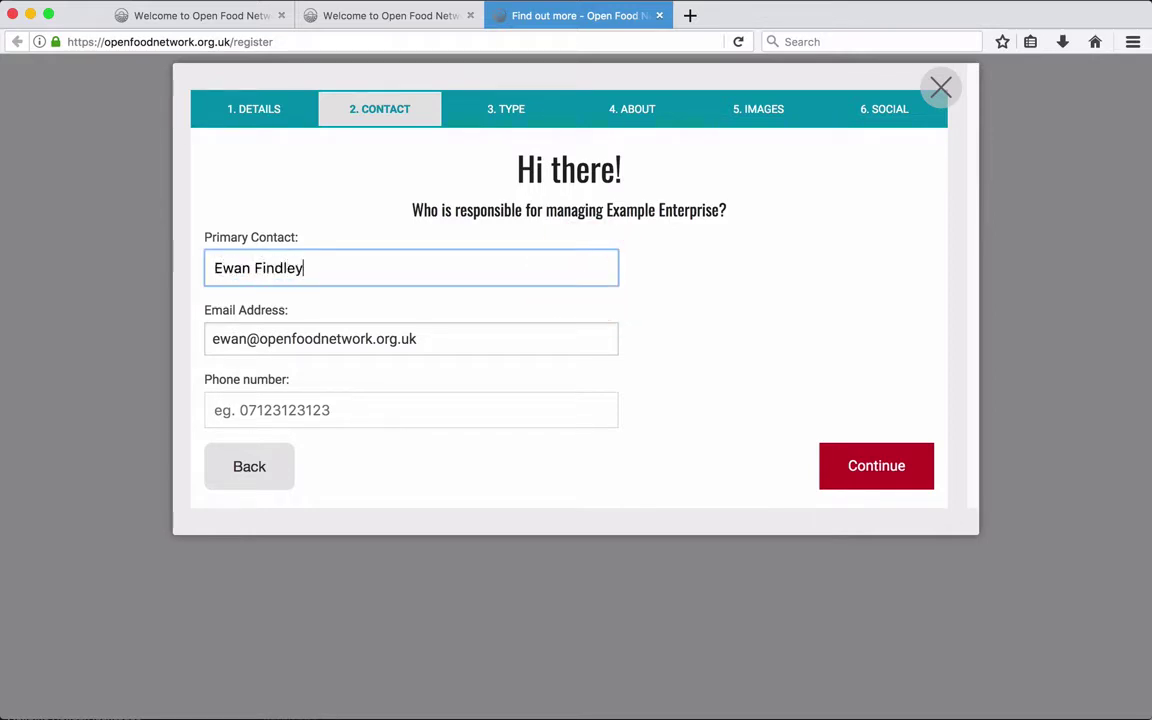
{"action": "left_click", "coordinate": [843, 478]}
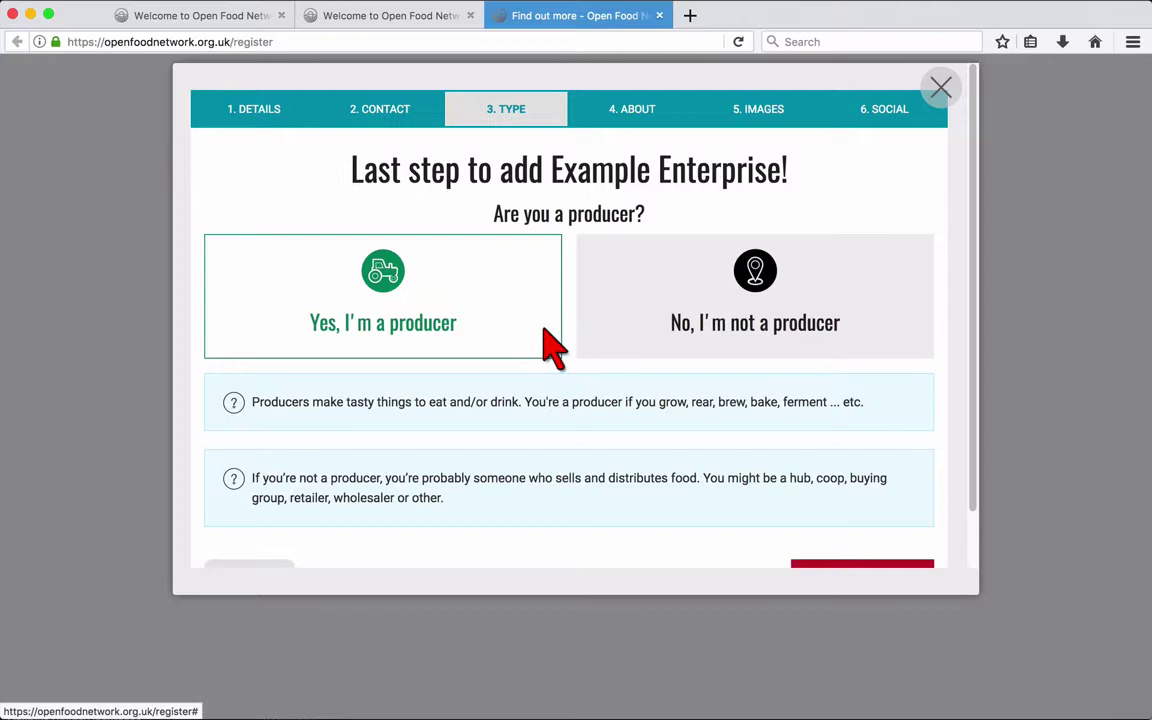
{"action": "scroll", "coordinate": [548, 345], "scroll_direction": "down", "scroll_amount": 2}
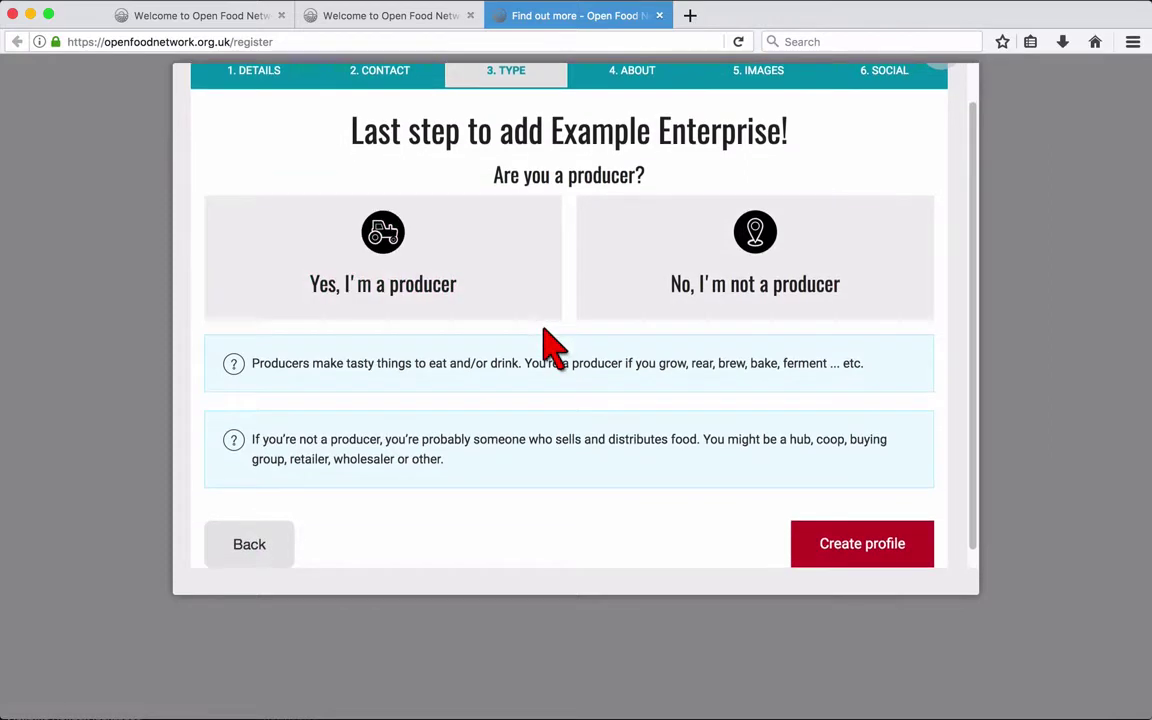
{"action": "left_click", "coordinate": [535, 303]}
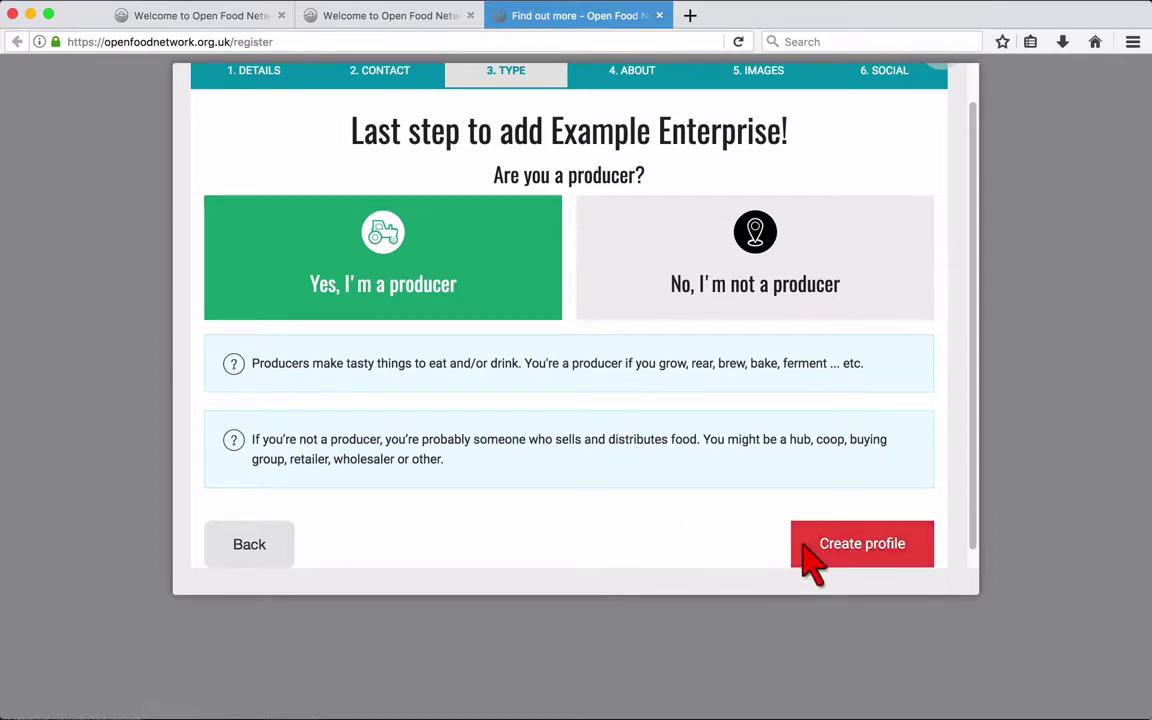
{"action": "scroll", "coordinate": [812, 562], "scroll_direction": "down", "scroll_amount": 1}
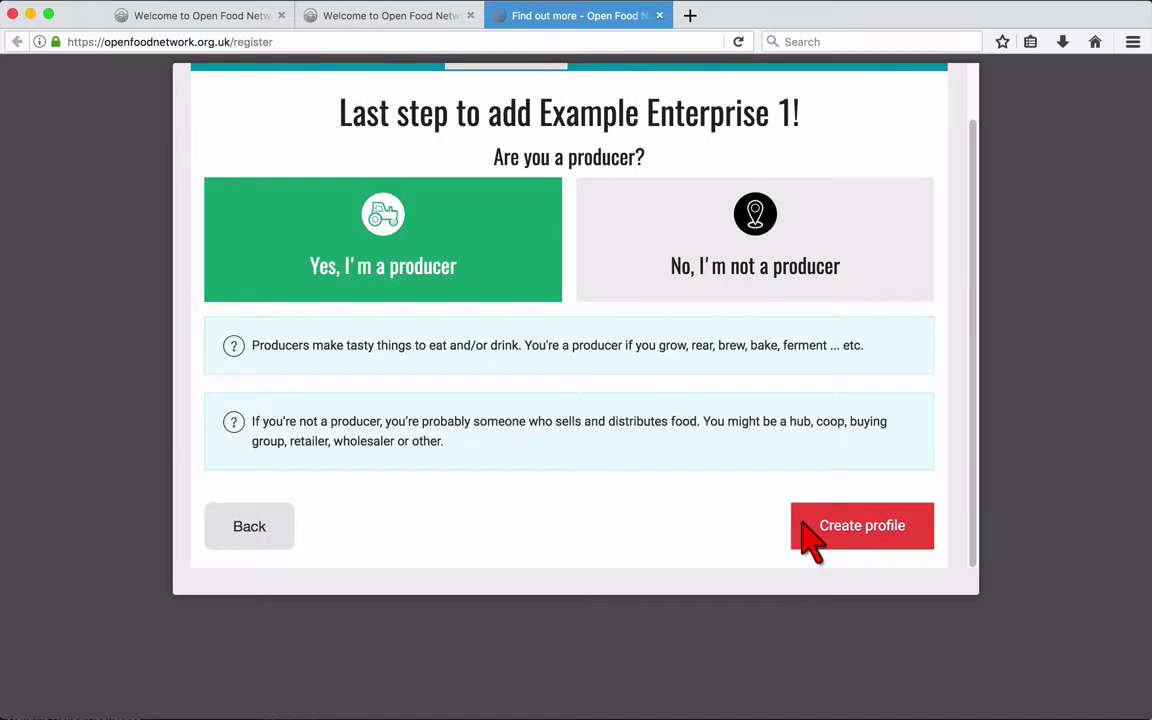
{"action": "left_click", "coordinate": [812, 543]}
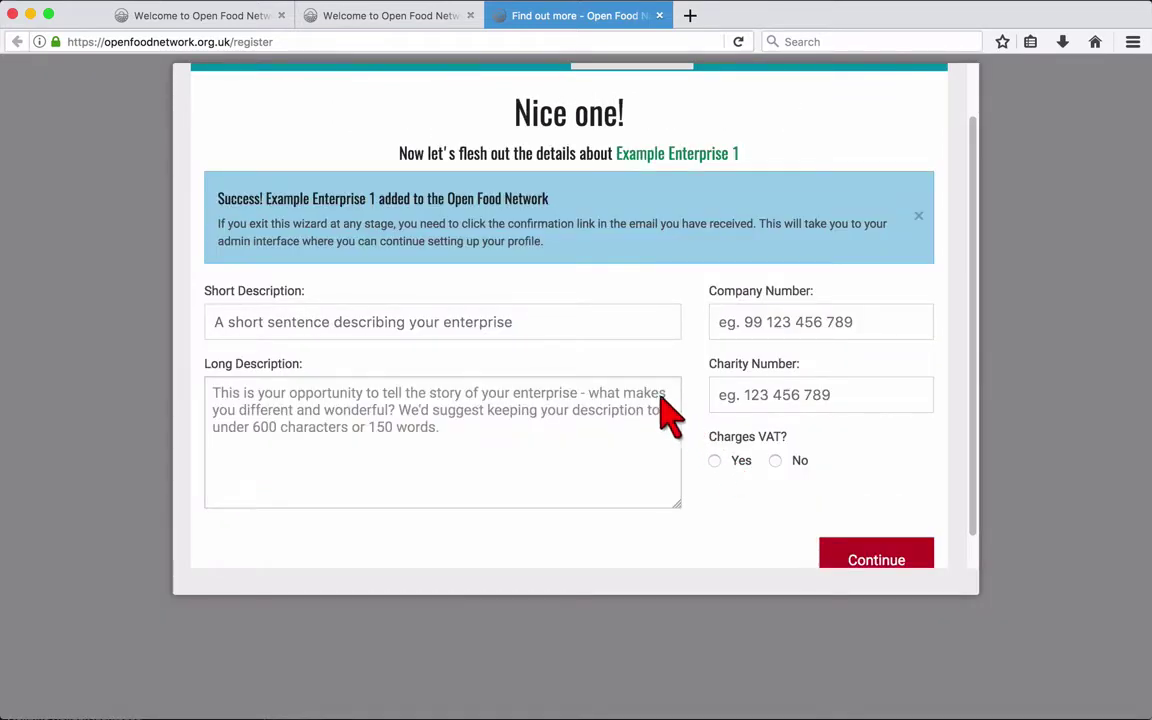
Step: Write the short description 'An example enterprise for the OFN how-to' and a long description
{"action": "left_click", "coordinate": [591, 326]}
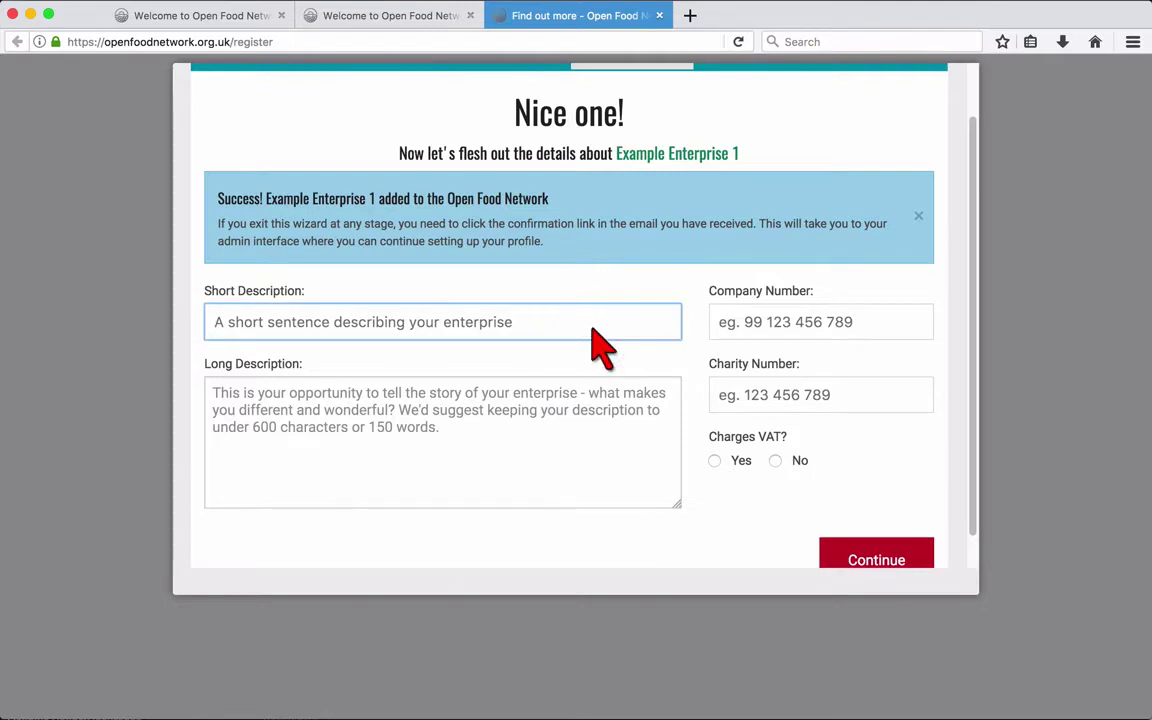
{"action": "type", "text": "An exam"}
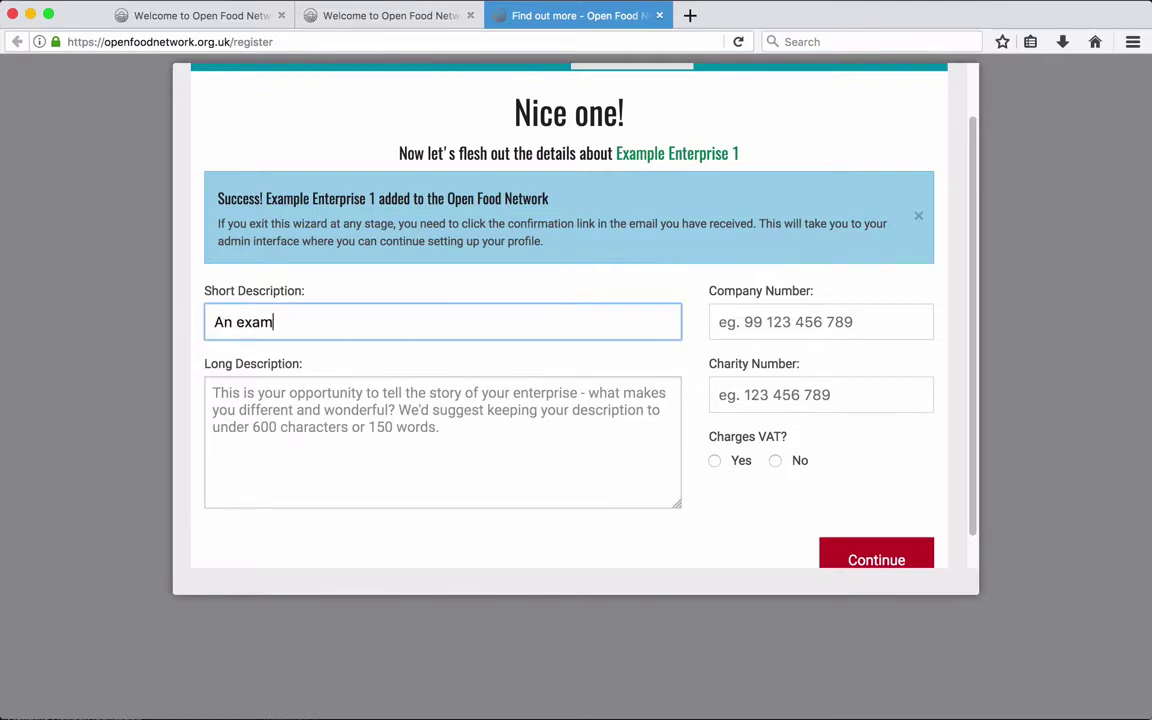
{"action": "type", "text": "ple enterprise for th"}
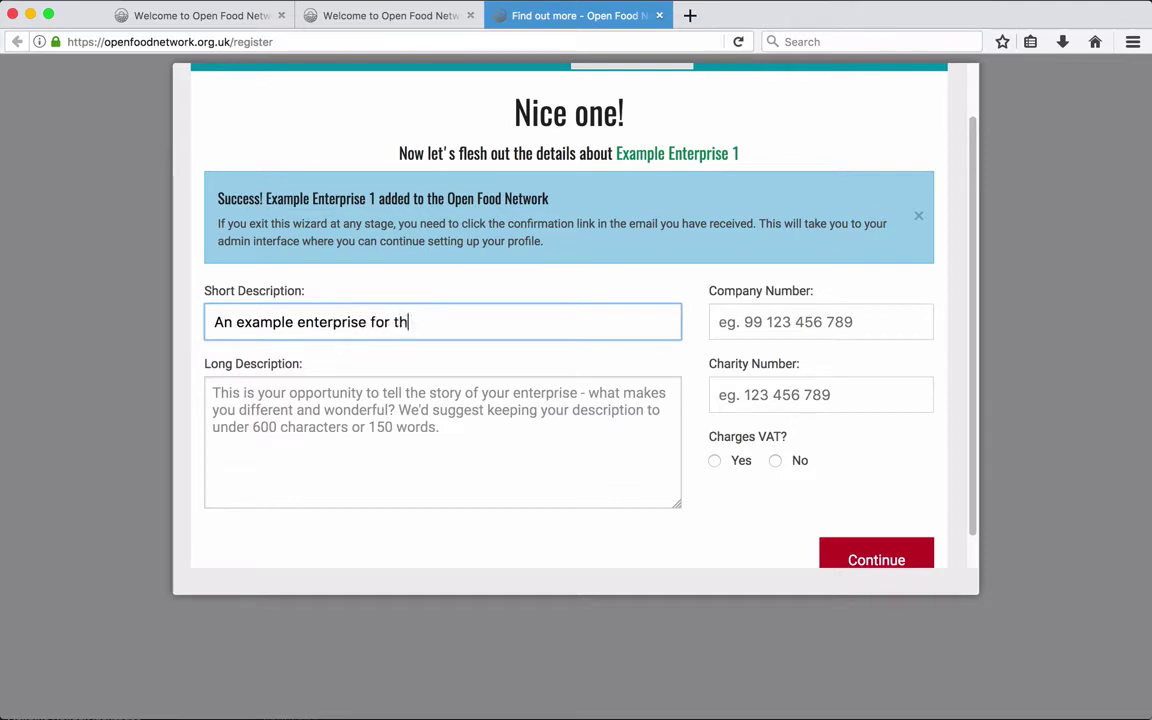
{"action": "type", "text": "e OFN how-to guide!"}
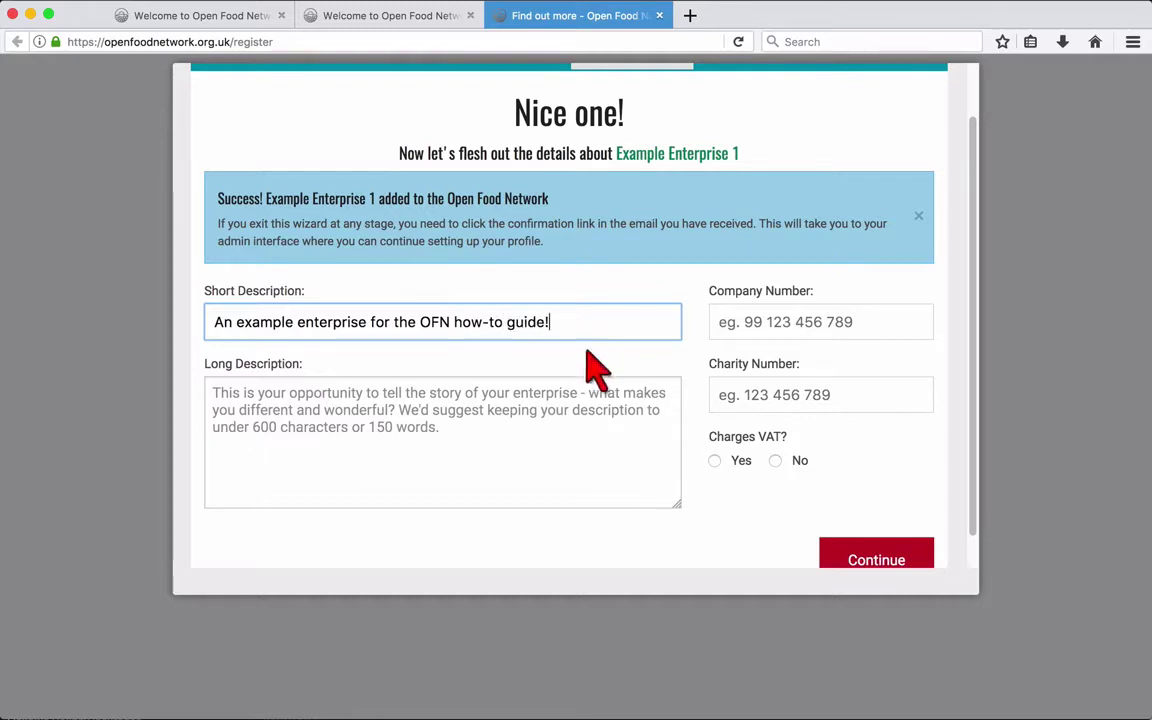
{"action": "left_click", "coordinate": [588, 453]}
{"action": "type", "text": "This is where we'll write a bit more"}
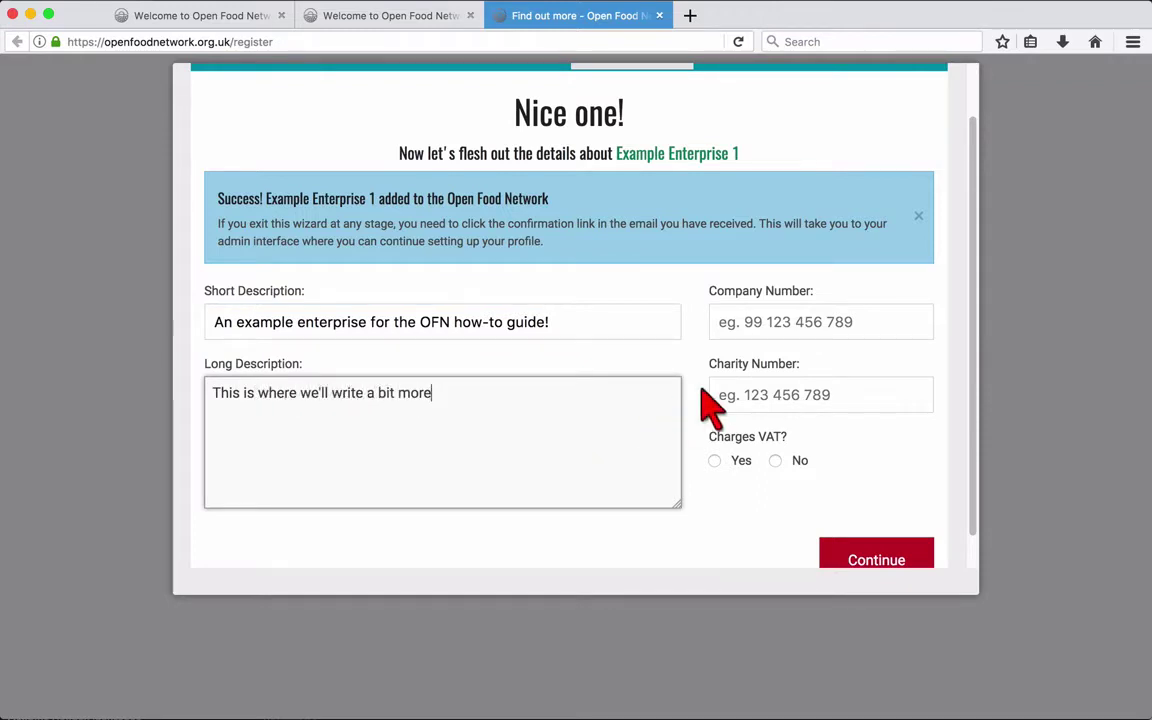
Step: Set Charges VAT? to Yes and continue to the logo step
{"action": "left_click", "coordinate": [876, 332]}
{"action": "left_click", "coordinate": [872, 402]}
{"action": "left_click", "coordinate": [715, 461]}
{"action": "scroll", "coordinate": [740, 495], "scroll_direction": "down", "scroll_amount": 1}
{"action": "left_click", "coordinate": [831, 524]}
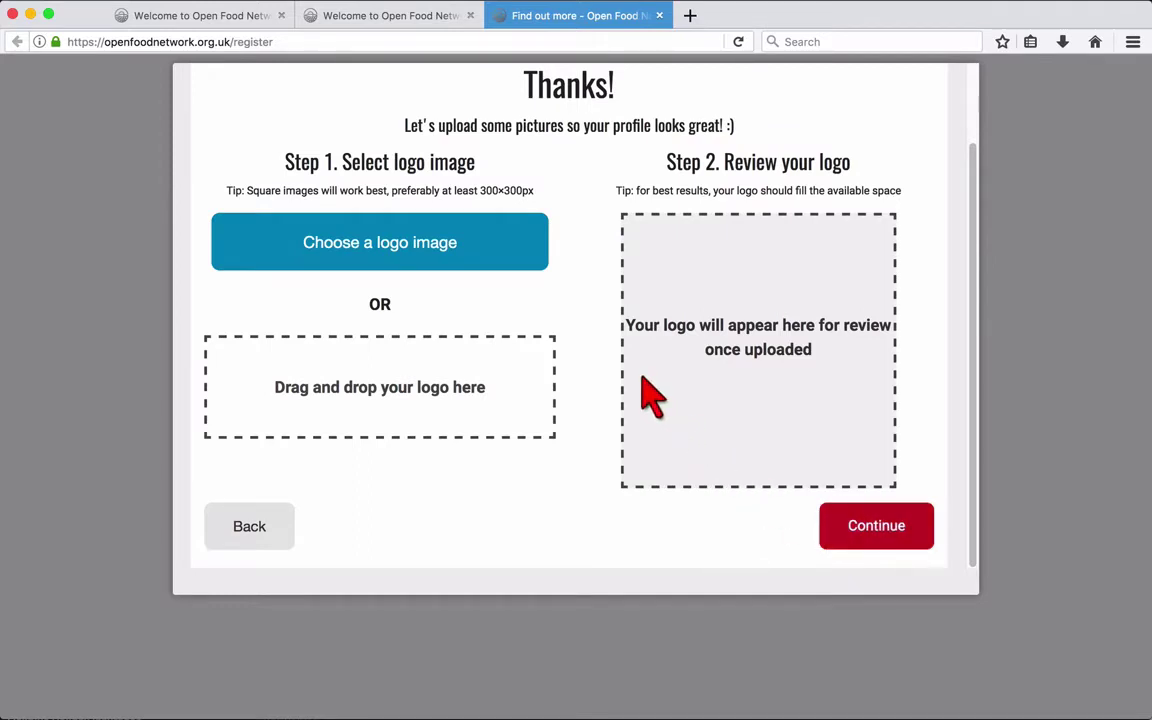
Step: Upload logo-300.jpg as the enterprise logo and continue to the promo image step
{"action": "left_click", "coordinate": [503, 254]}
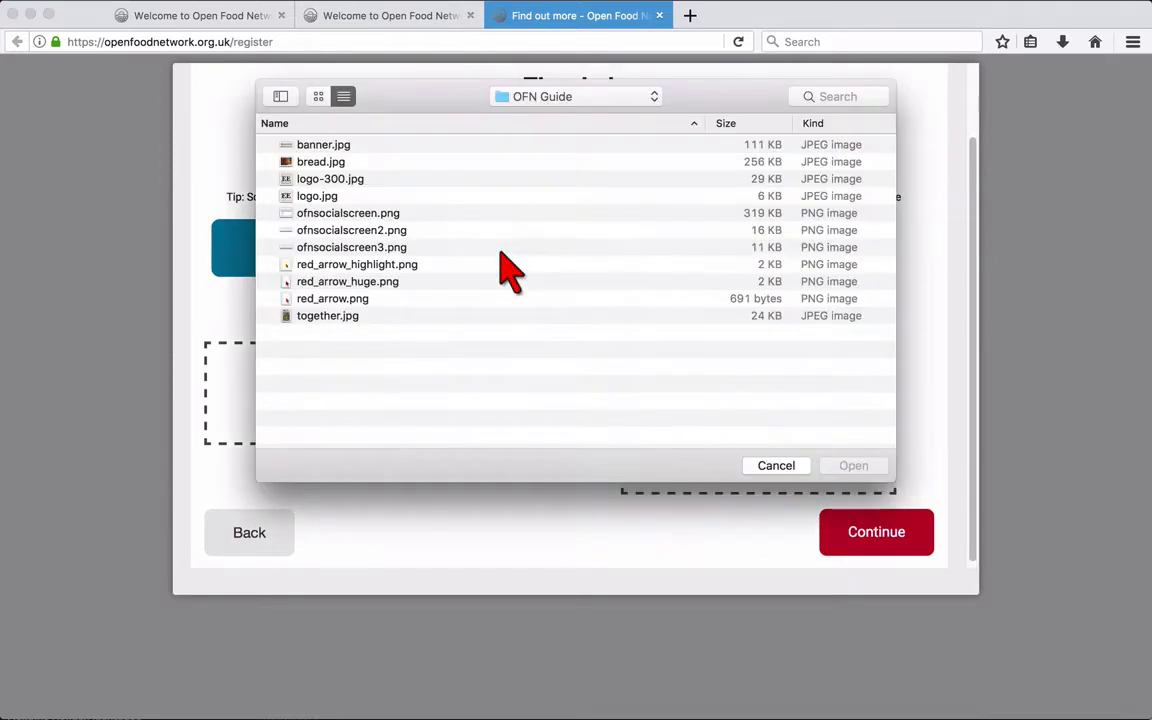
{"action": "left_click", "coordinate": [352, 180]}
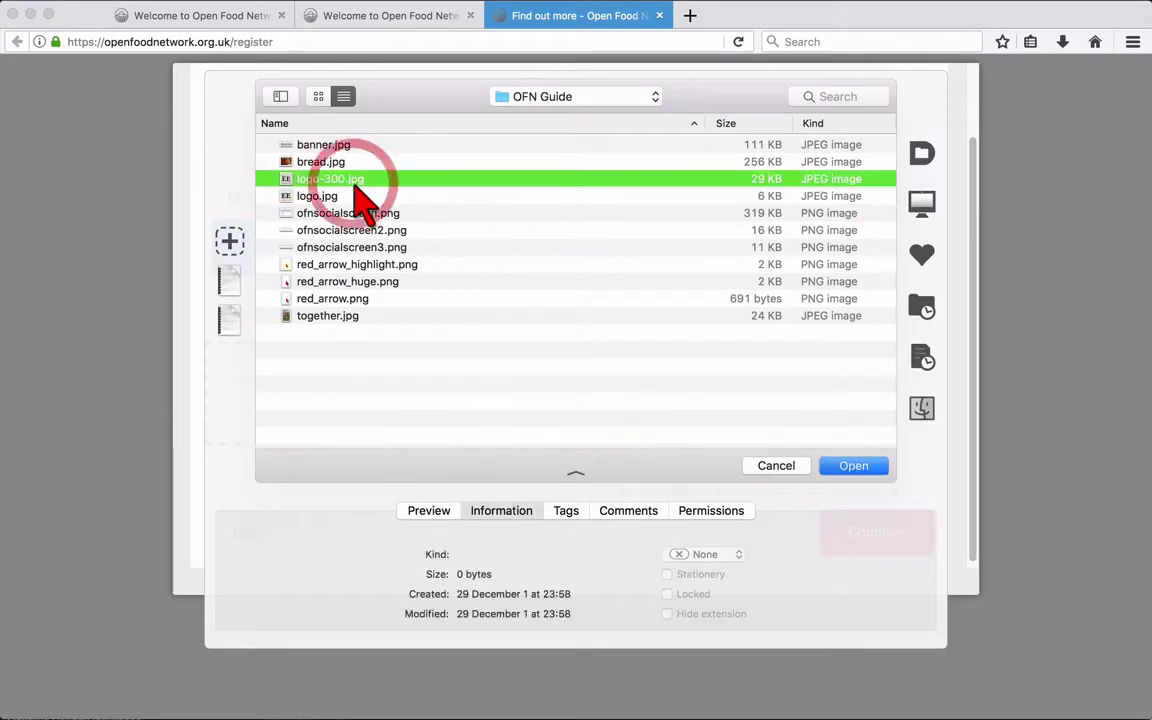
{"action": "left_click", "coordinate": [824, 466]}
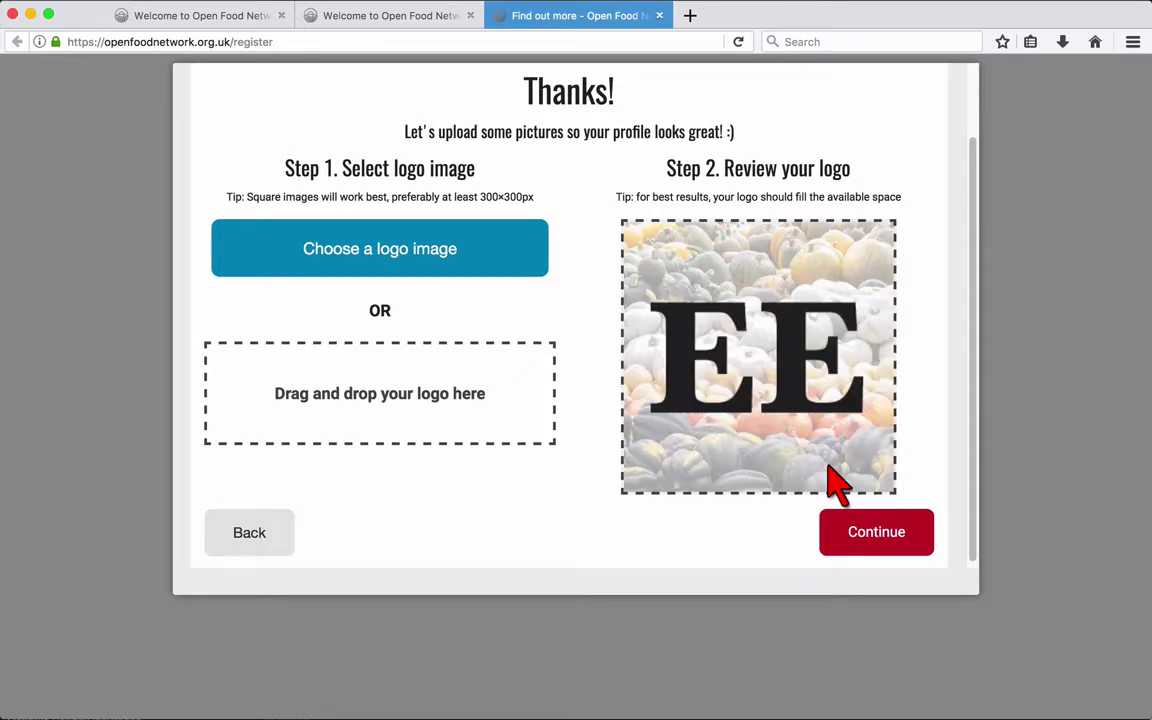
{"action": "left_click", "coordinate": [843, 533]}
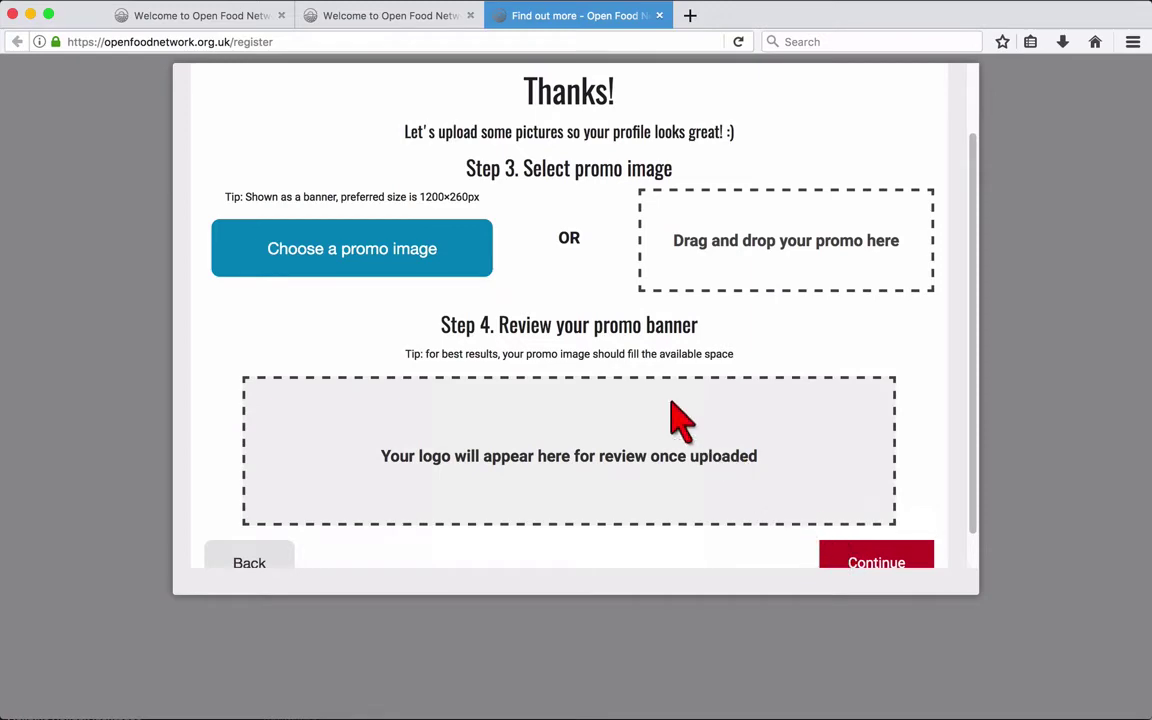
Step: Upload banner.jpg as the enterprise's promo banner
{"action": "left_click", "coordinate": [483, 258]}
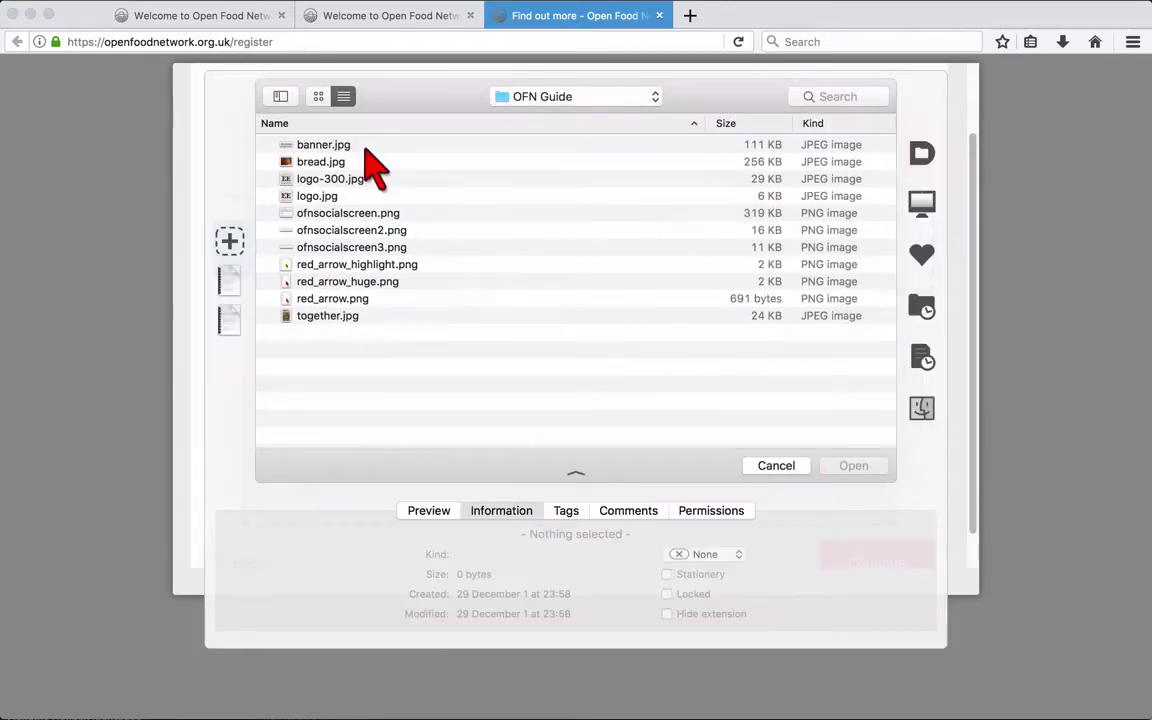
{"action": "left_click", "coordinate": [352, 145]}
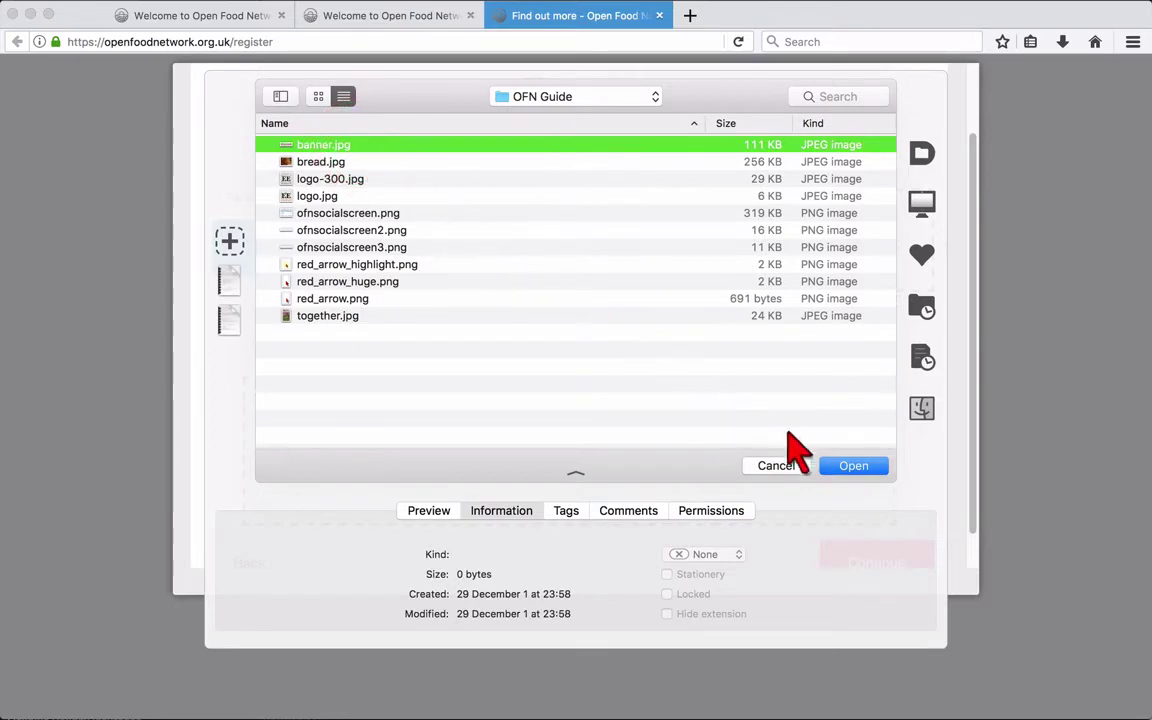
{"action": "left_click", "coordinate": [834, 463]}
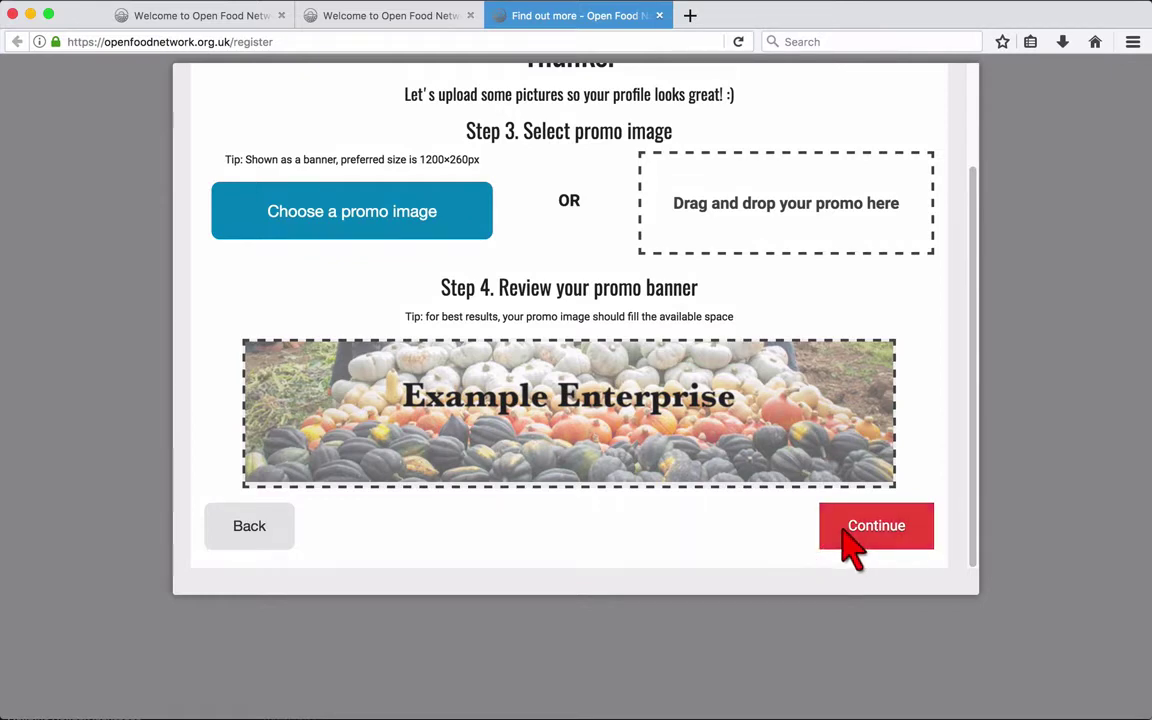
Step: Skip the social links and complete registration for Example Enterprise 1
{"action": "left_click", "coordinate": [844, 531]}
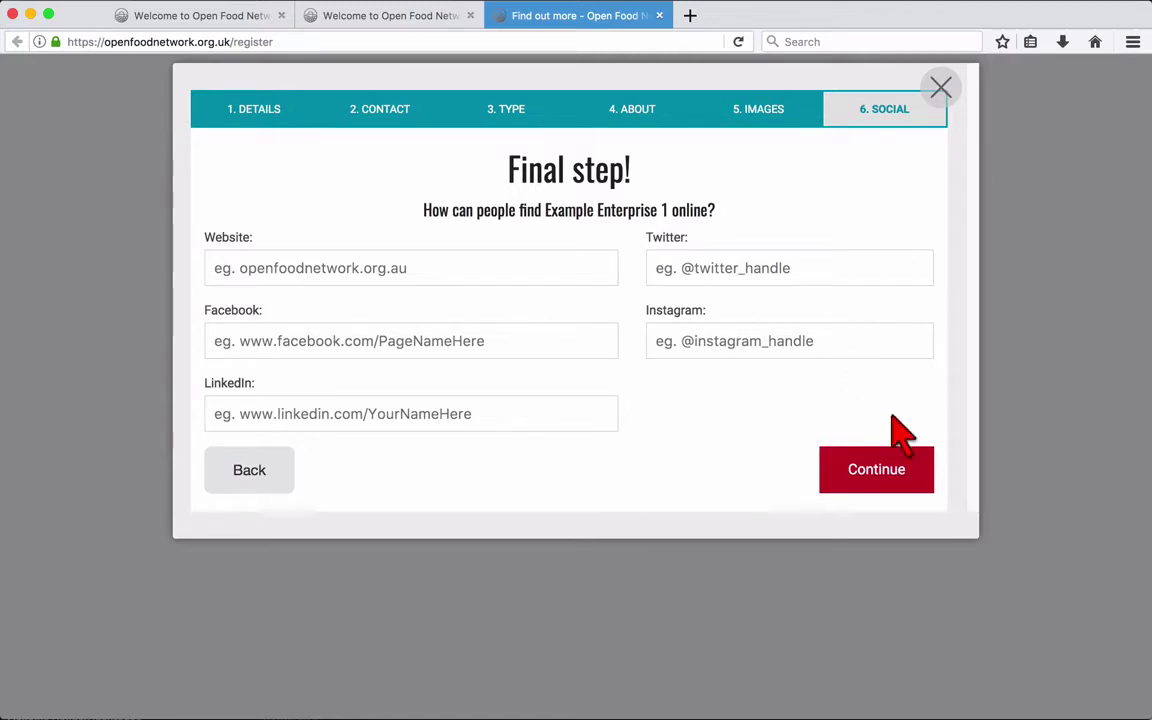
{"action": "left_click", "coordinate": [917, 476]}
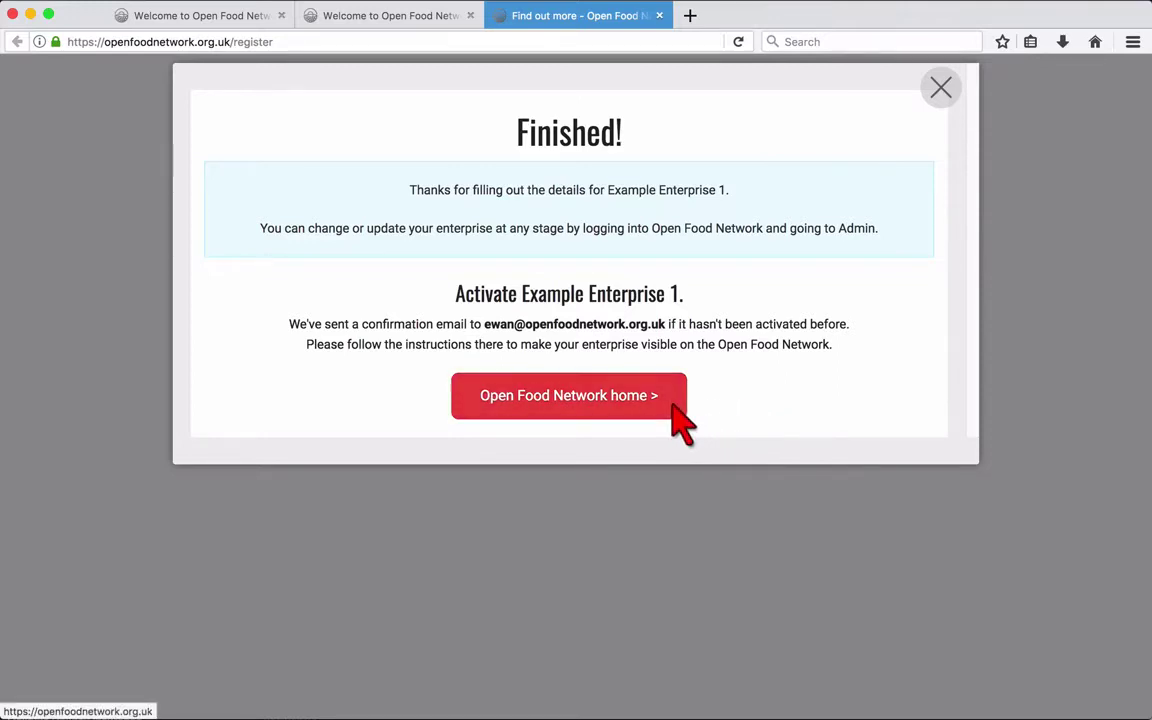
Step: Return home, log in with the account e-mail and password, and open Administration
{"action": "left_click", "coordinate": [676, 412]}
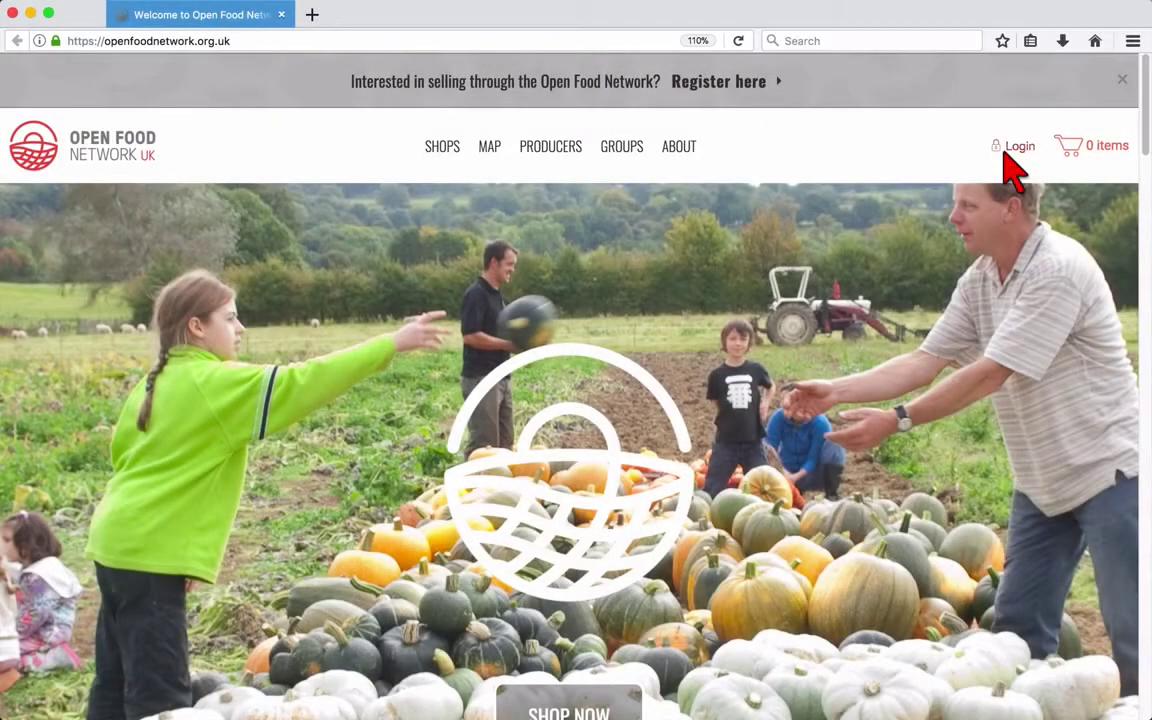
{"action": "left_click", "coordinate": [1006, 157]}
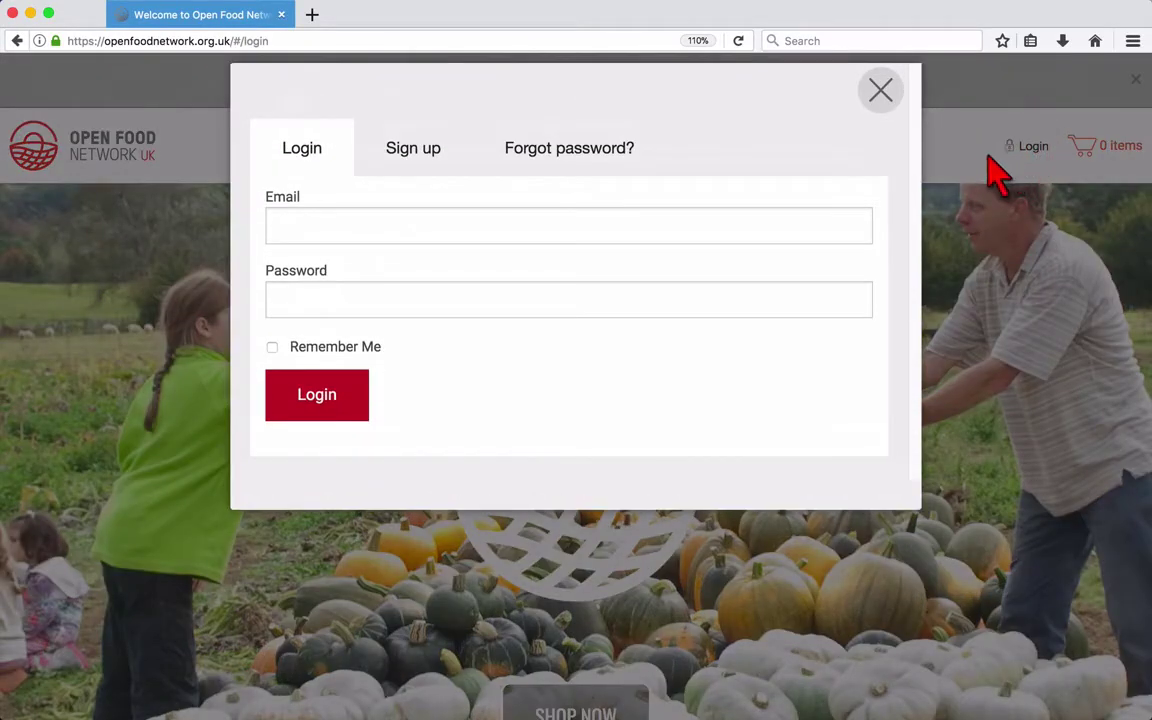
{"action": "left_click", "coordinate": [679, 230]}
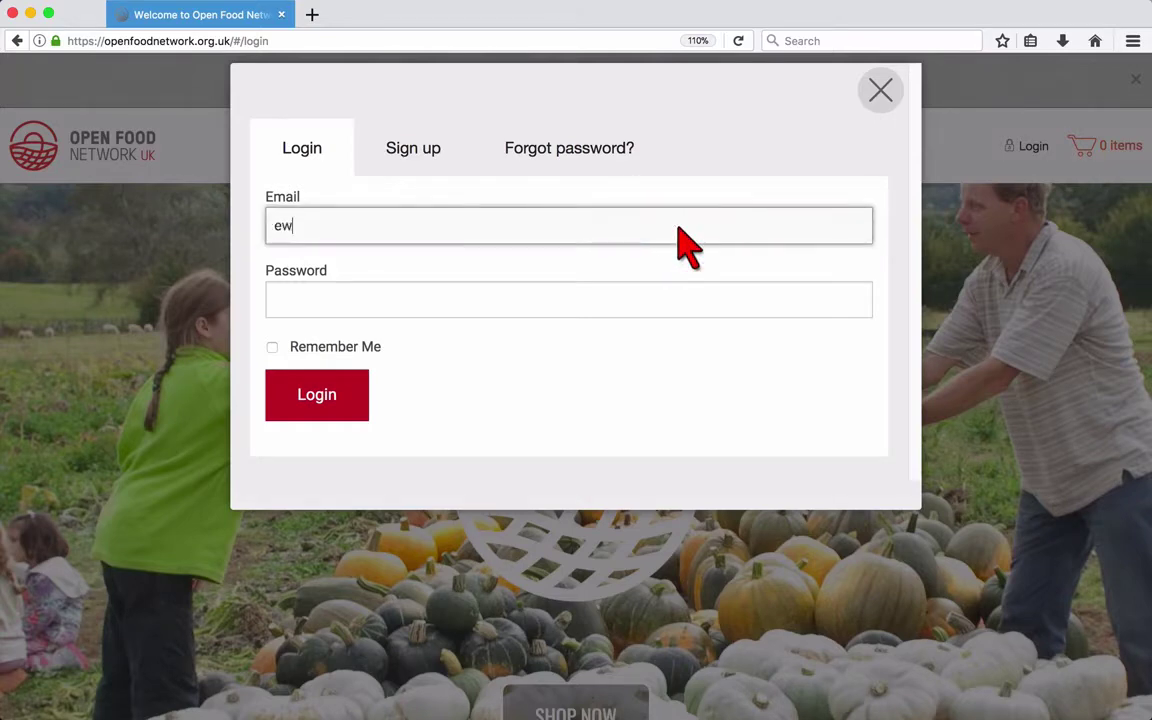
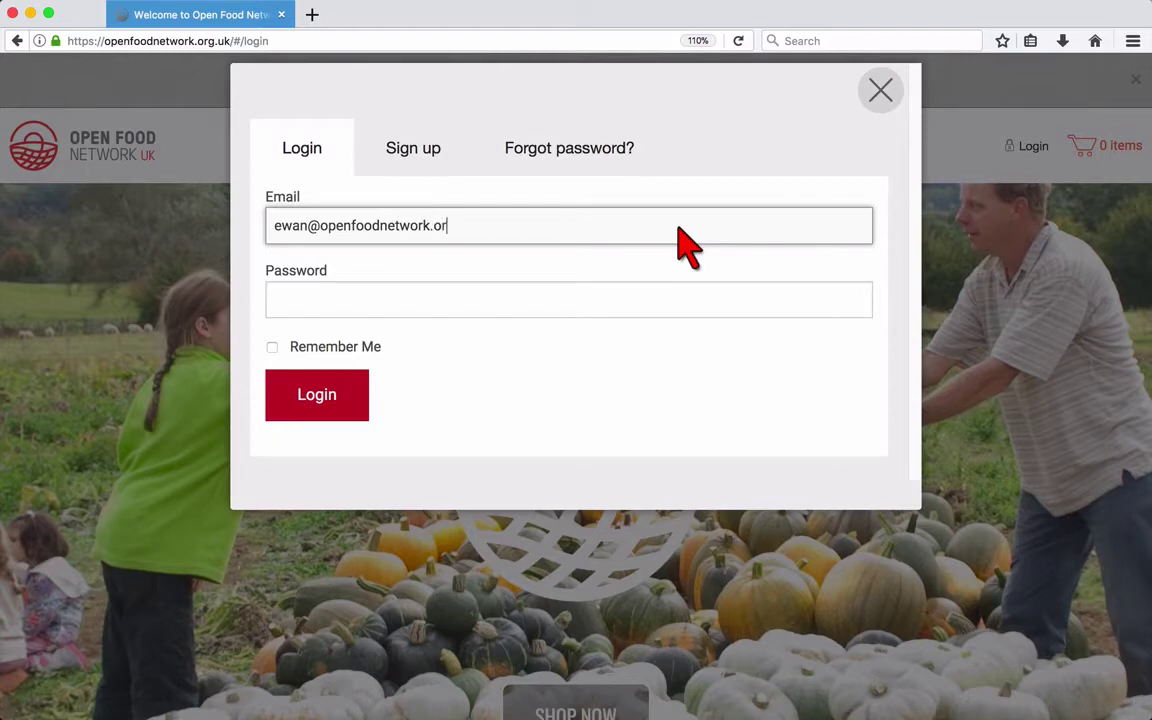
{"action": "left_click", "coordinate": [570, 307]}
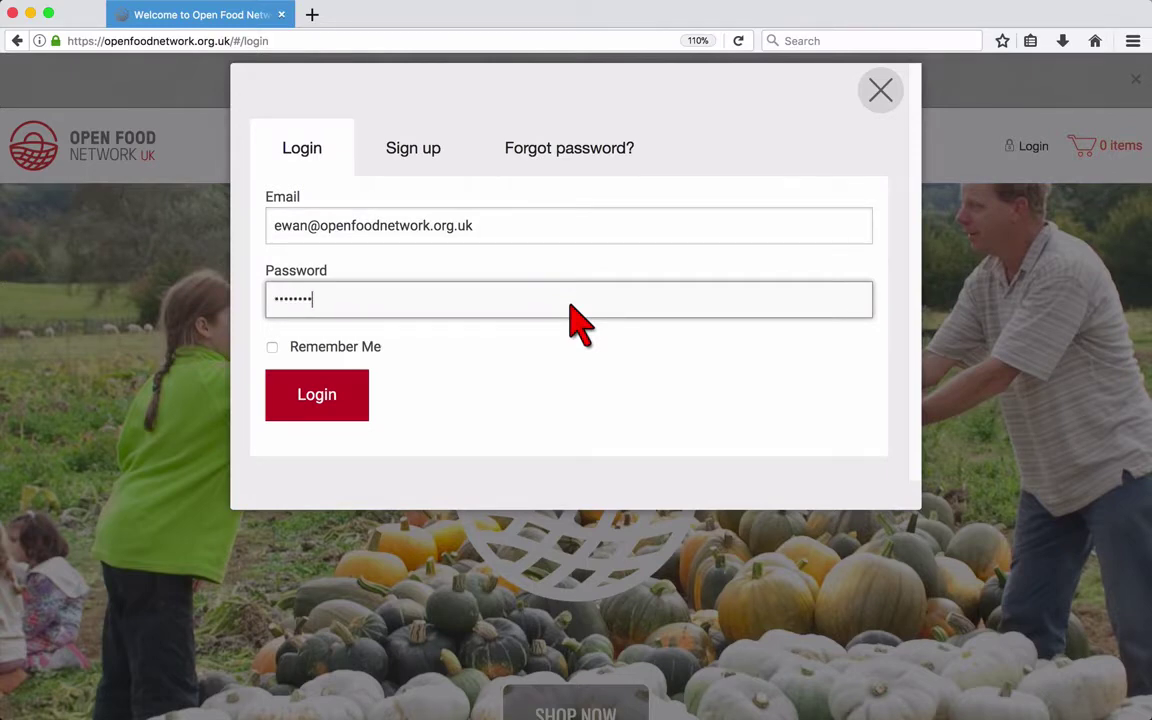
{"action": "left_click", "coordinate": [314, 396]}
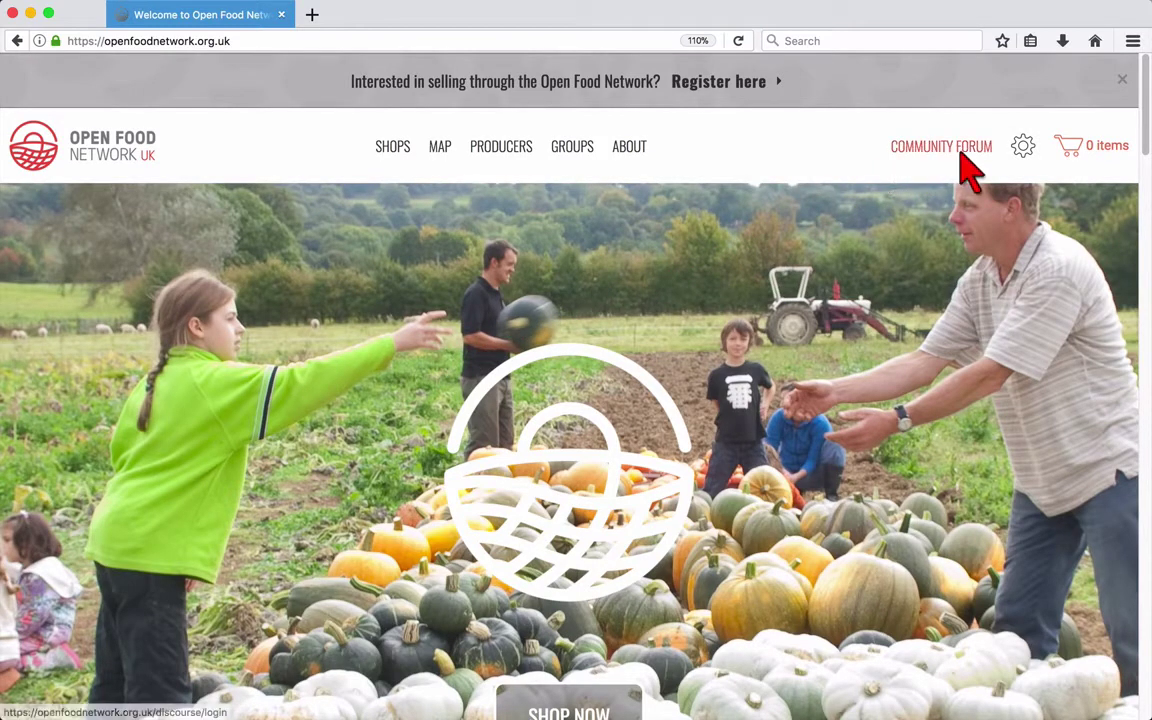
{"action": "mouse_move", "coordinate": [1018, 157]}
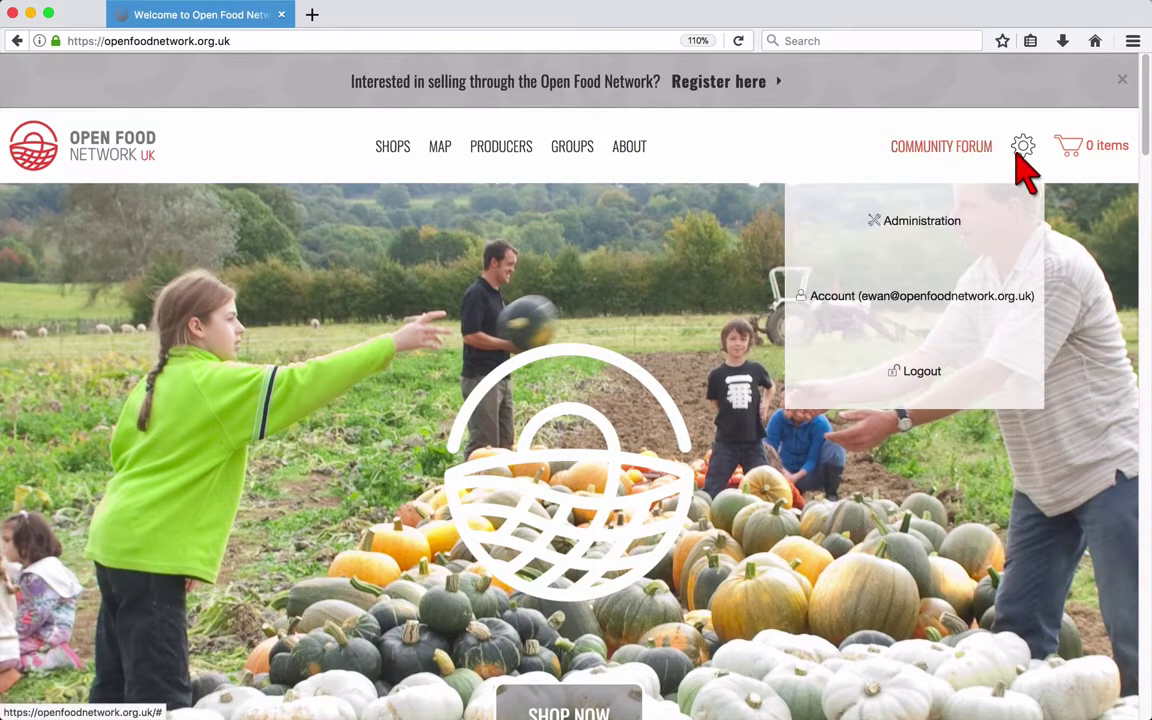
{"action": "left_click", "coordinate": [990, 237]}
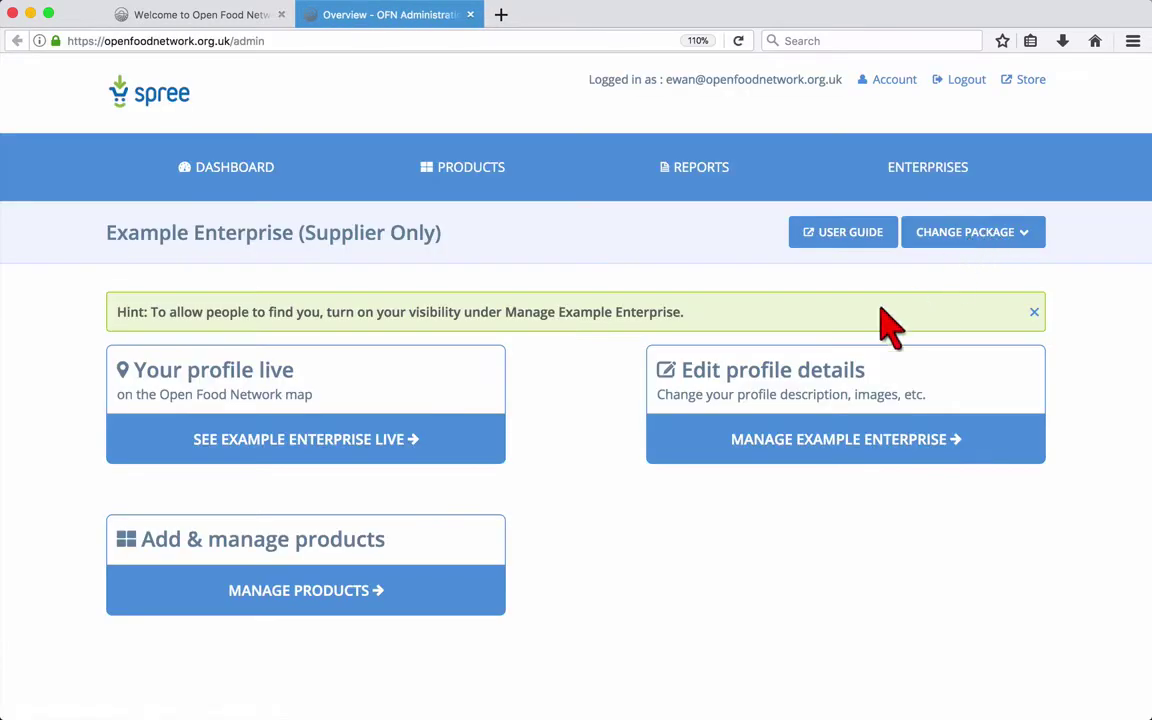
Step: Open Example Enterprise for editing and view the What's this? help on Primary Details
{"action": "left_click", "coordinate": [712, 440]}
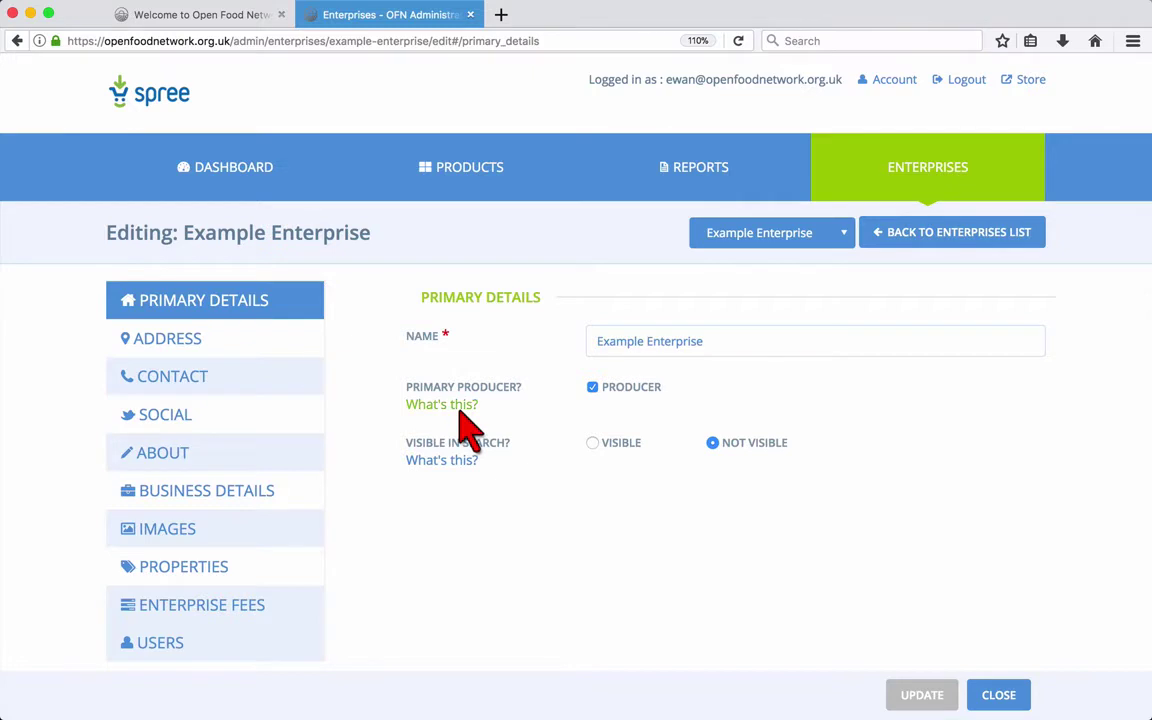
{"action": "mouse_move", "coordinate": [460, 412]}
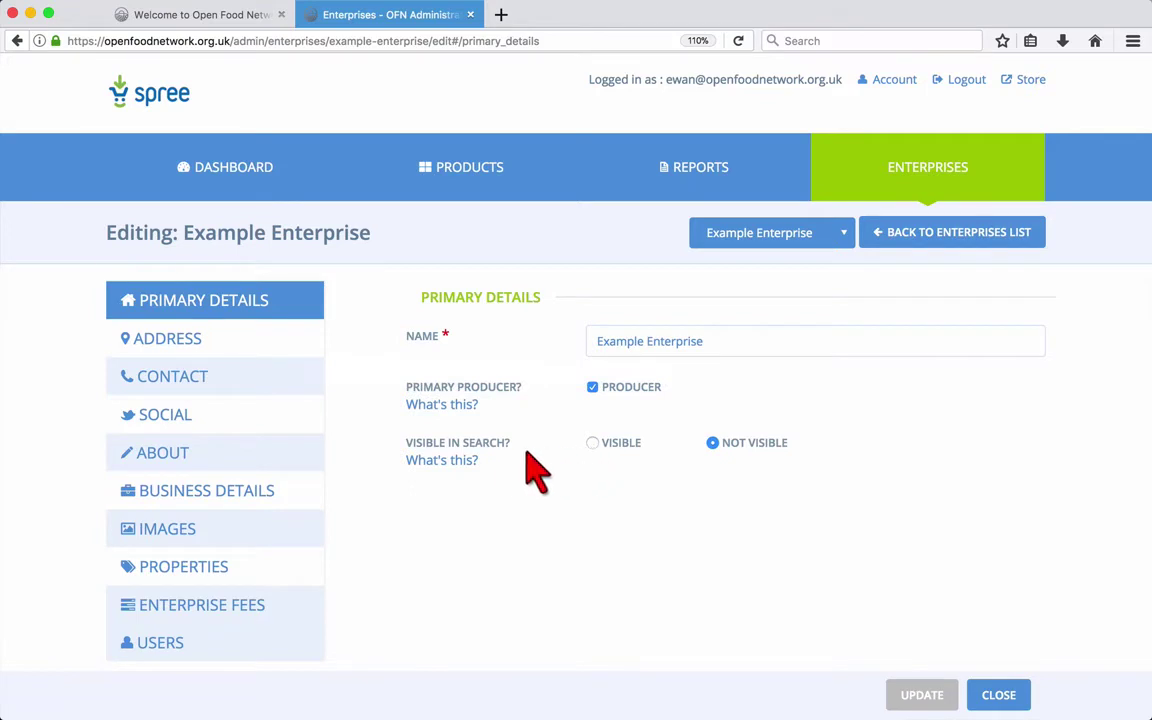
{"action": "mouse_move", "coordinate": [465, 467]}
Step: Replace the placeholder street address, city and postcode in the Address section
{"action": "left_click", "coordinate": [300, 348]}
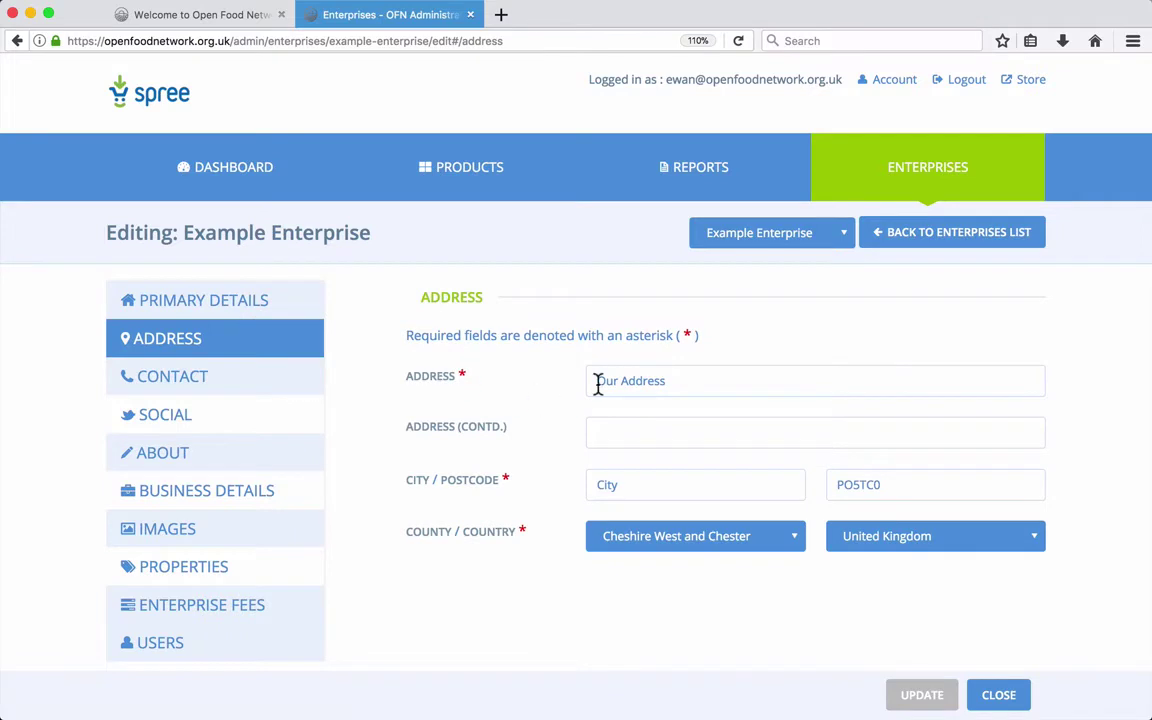
{"action": "triple_click", "coordinate": [665, 383]}
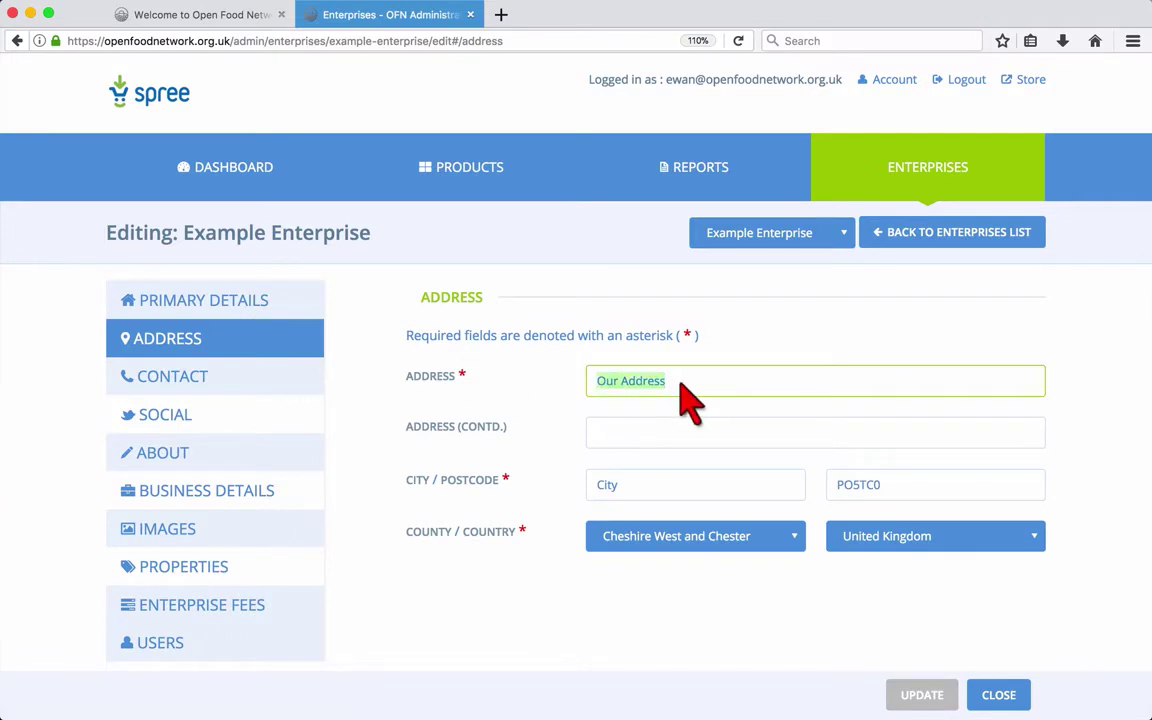
{"action": "type", "text": "Burton Road"}
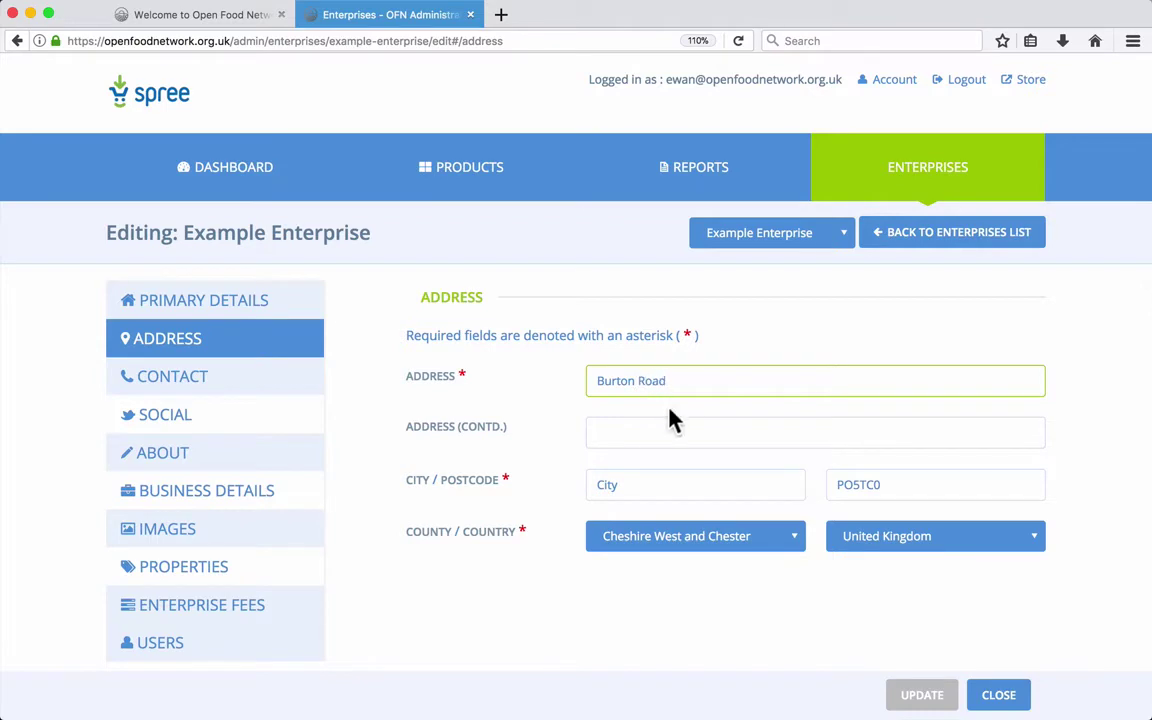
{"action": "triple_click", "coordinate": [635, 481]}
{"action": "type", "text": "Manchester"}
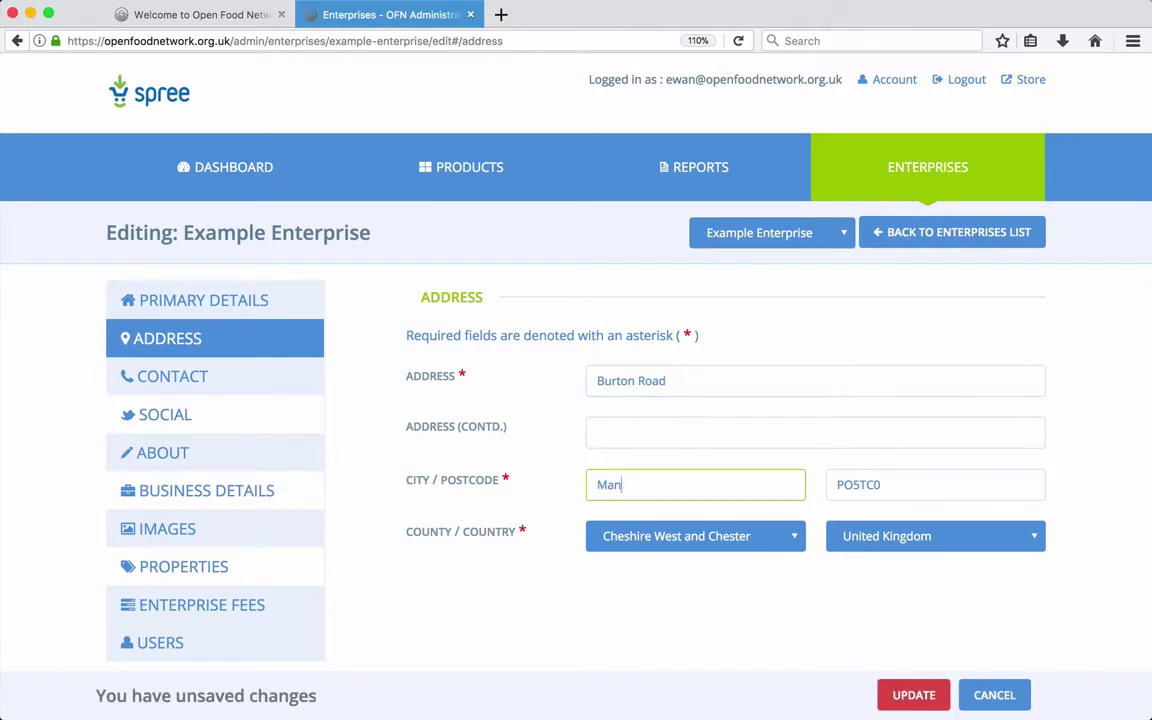
{"action": "triple_click", "coordinate": [846, 484]}
{"action": "type", "text": "M202LW"}
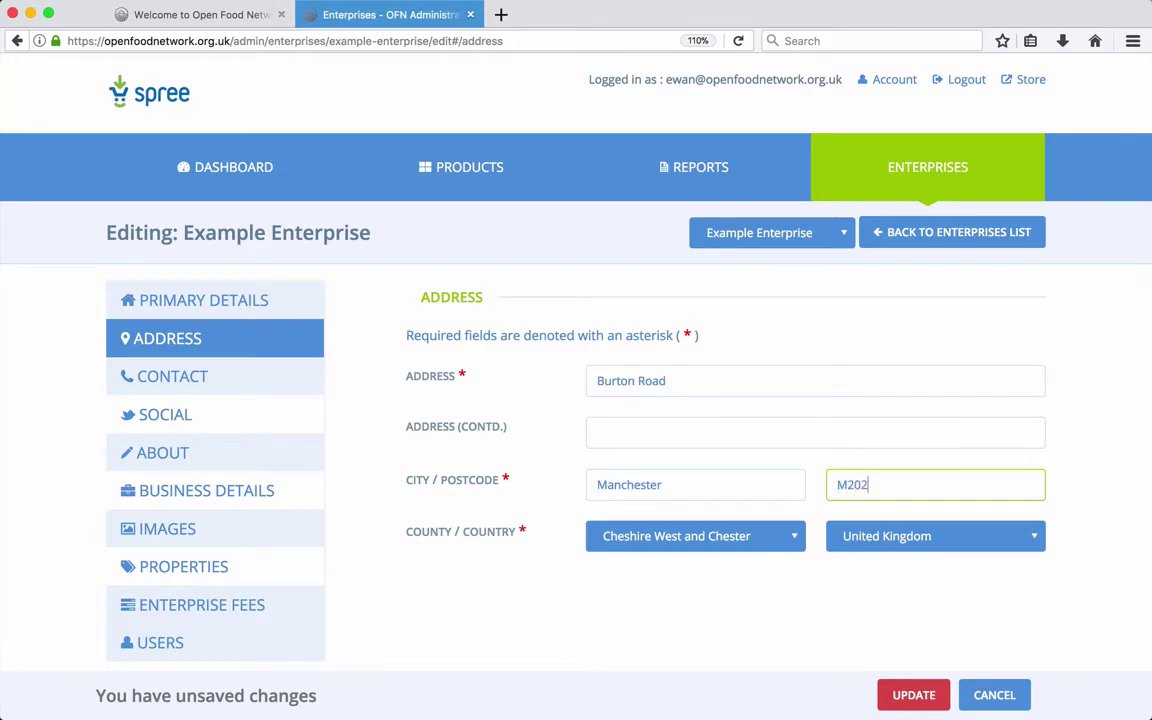
Step: Set county to Greater Manchester, keep United Kingdom as country, and save the update
{"action": "left_click", "coordinate": [745, 553]}
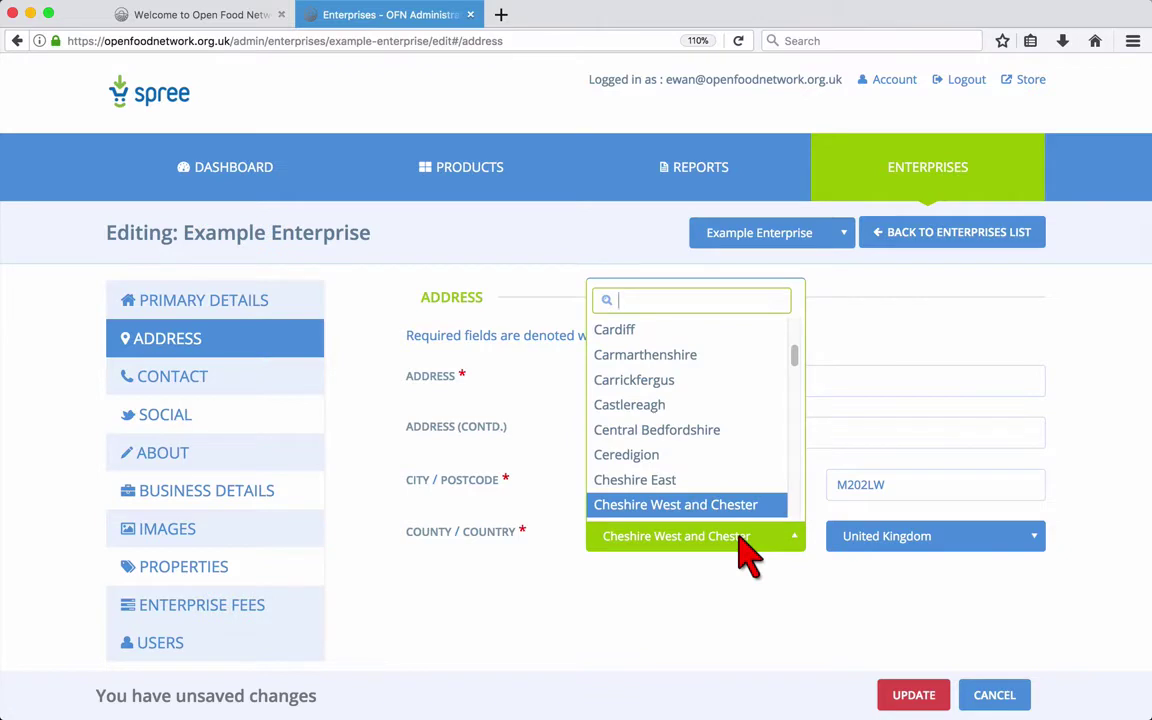
{"action": "type", "text": "man"}
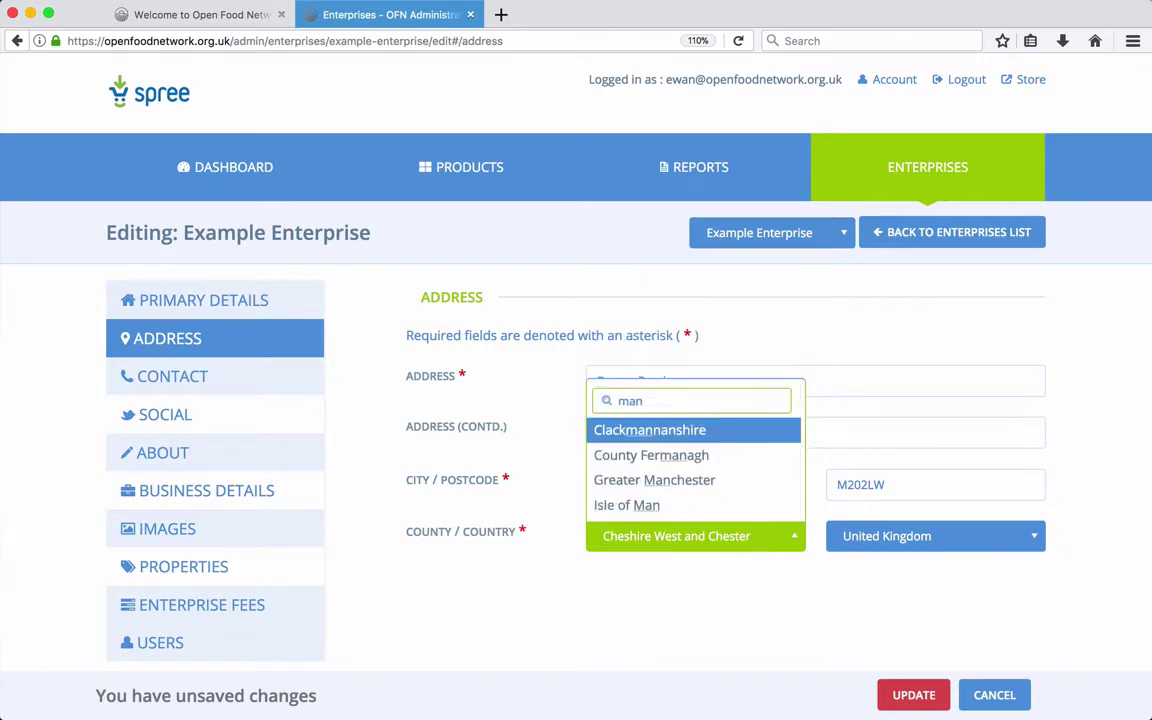
{"action": "left_click", "coordinate": [668, 480]}
{"action": "left_click", "coordinate": [858, 550]}
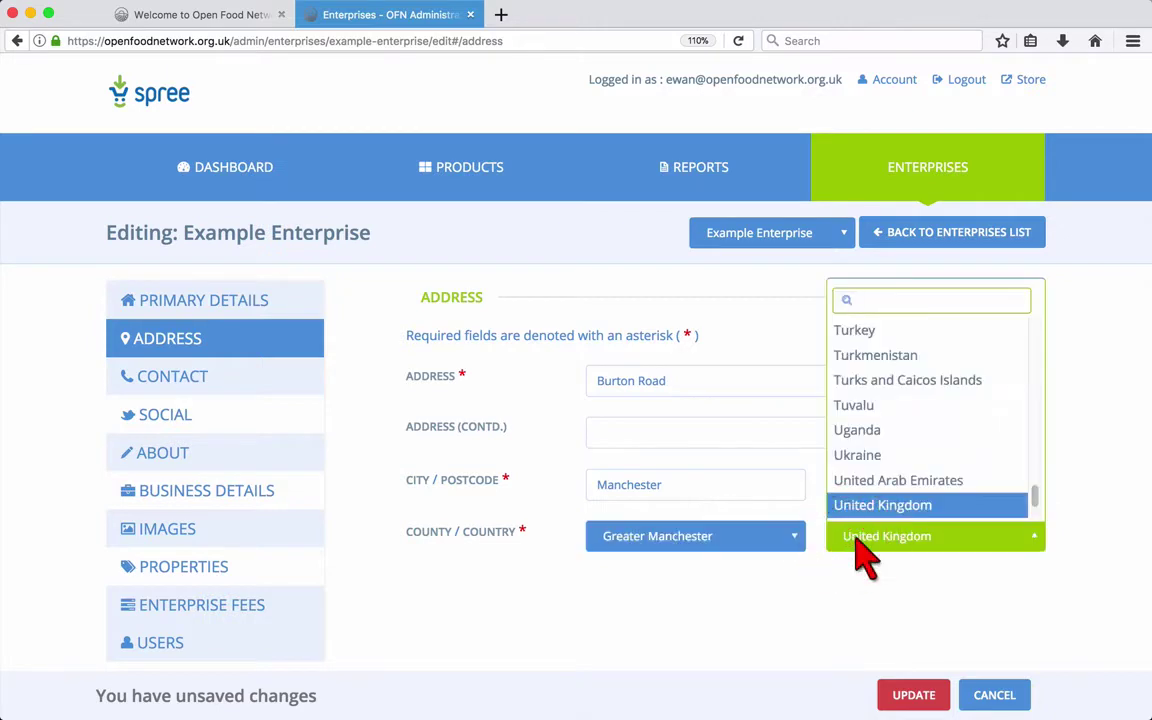
{"action": "left_click", "coordinate": [858, 548]}
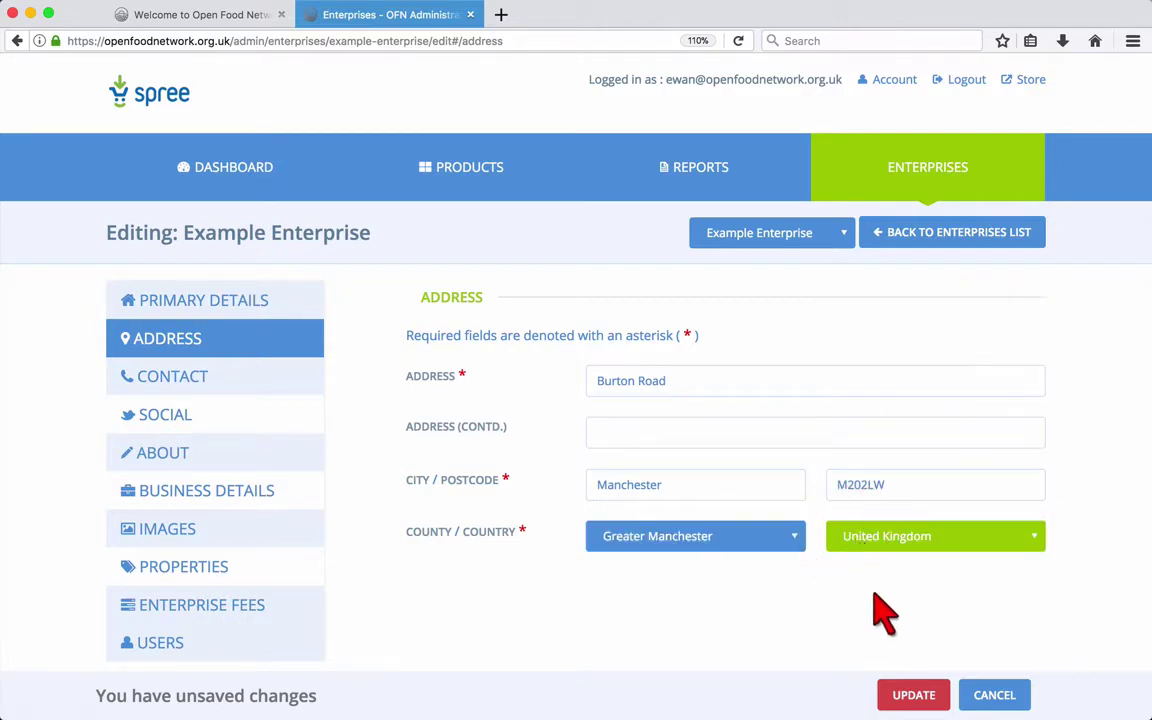
{"action": "left_click", "coordinate": [912, 693]}
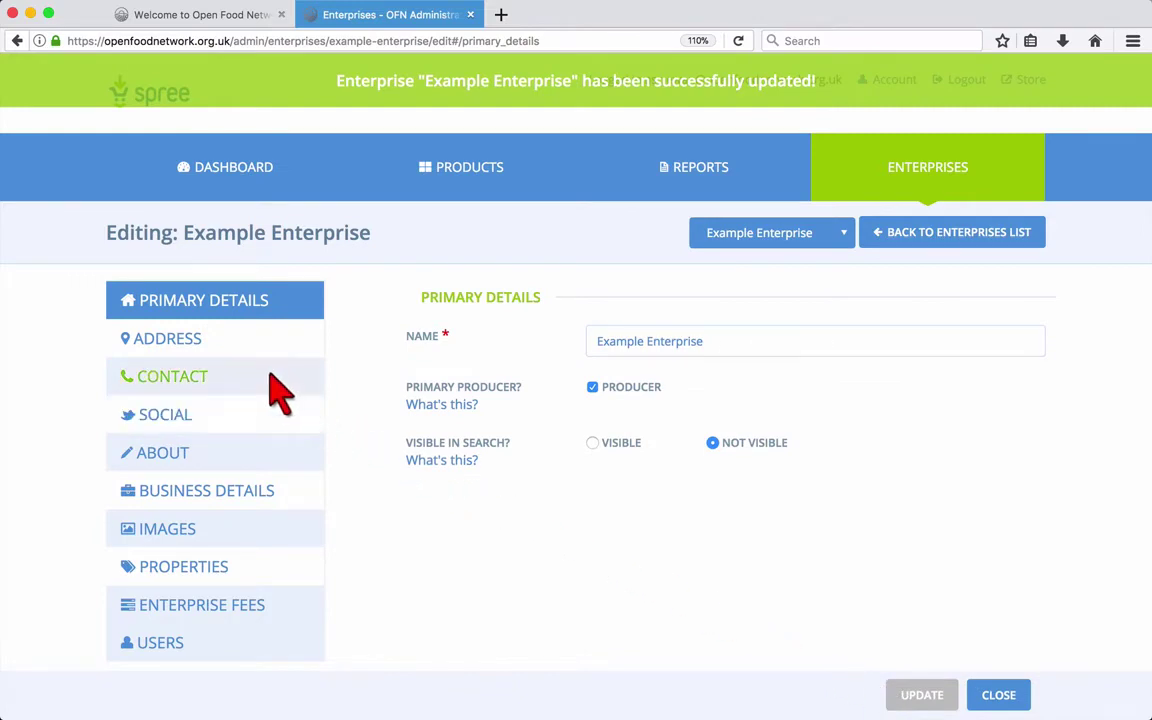
Step: Look through the Address, Contact and Social sections, ending on About
{"action": "left_click", "coordinate": [235, 352]}
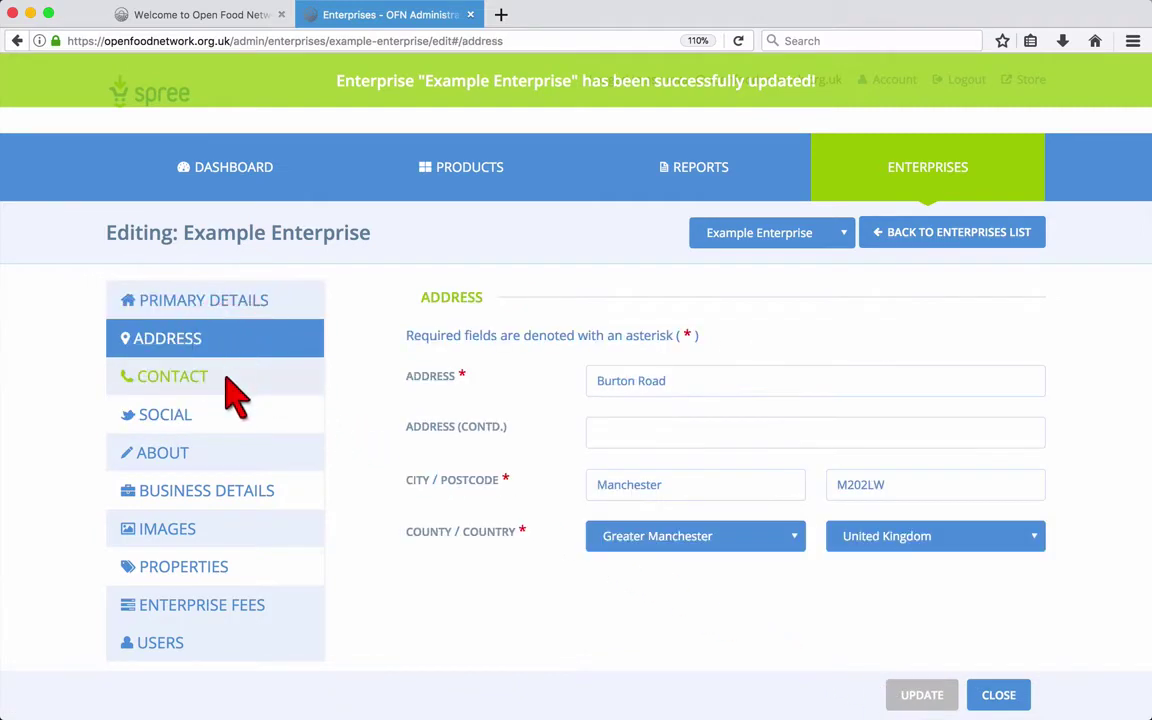
{"action": "left_click", "coordinate": [225, 380]}
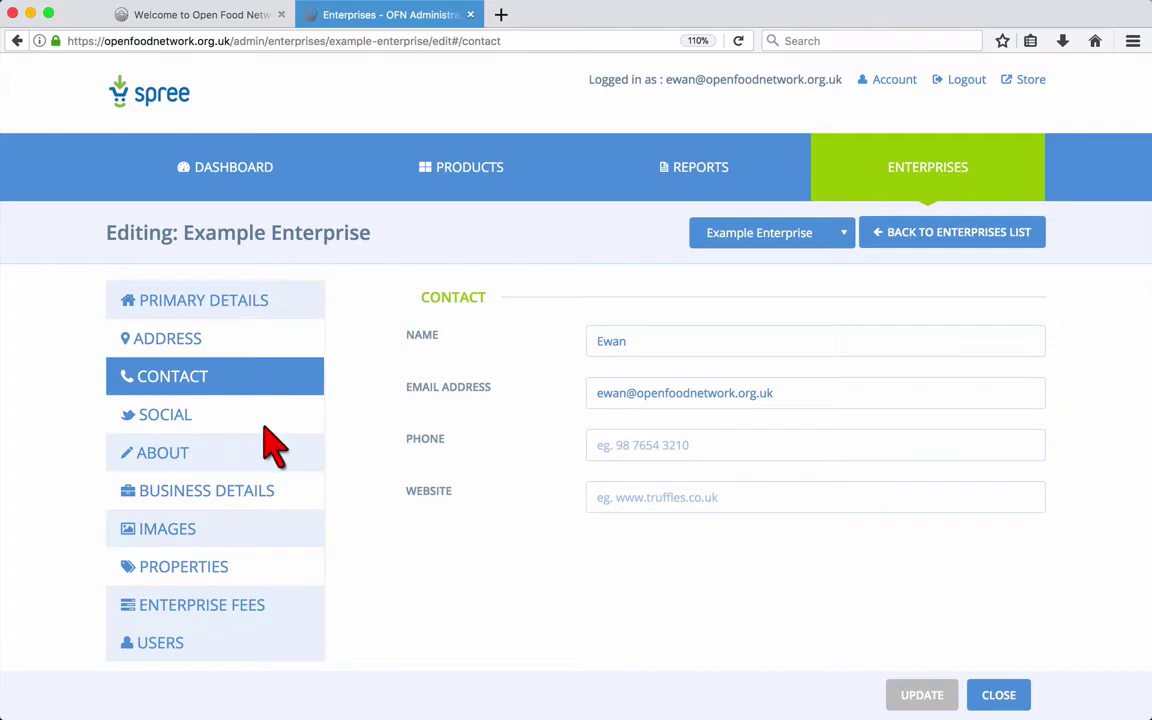
{"action": "left_click", "coordinate": [262, 422]}
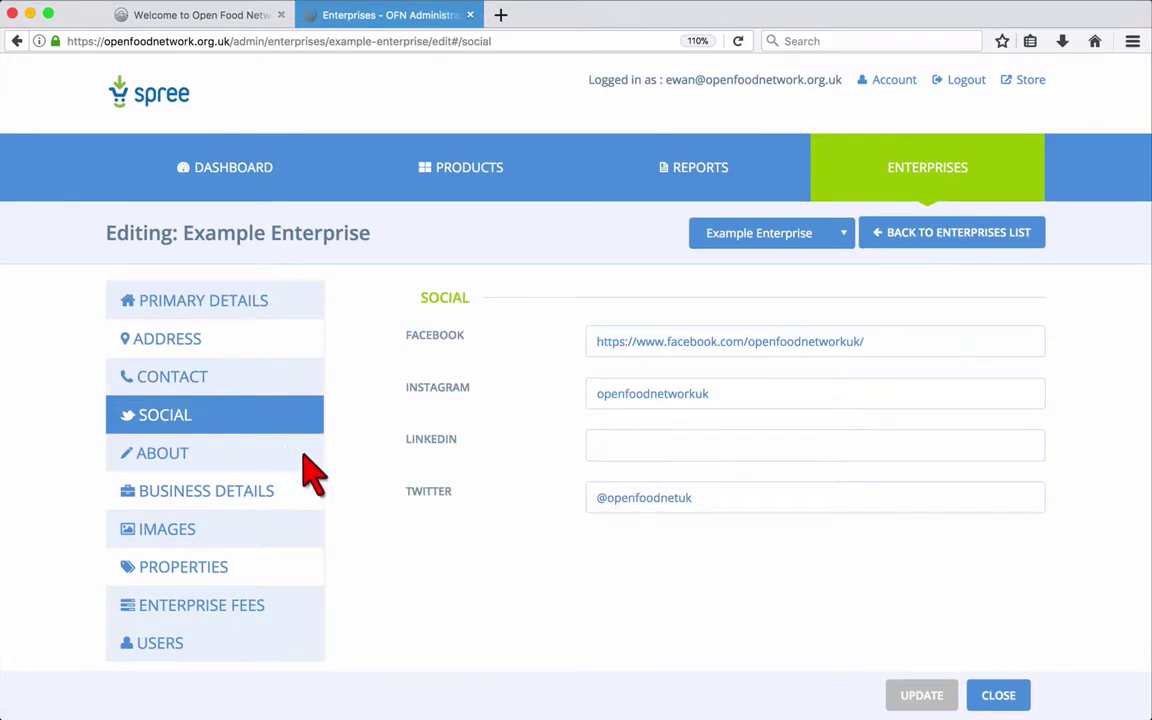
{"action": "left_click", "coordinate": [306, 458]}
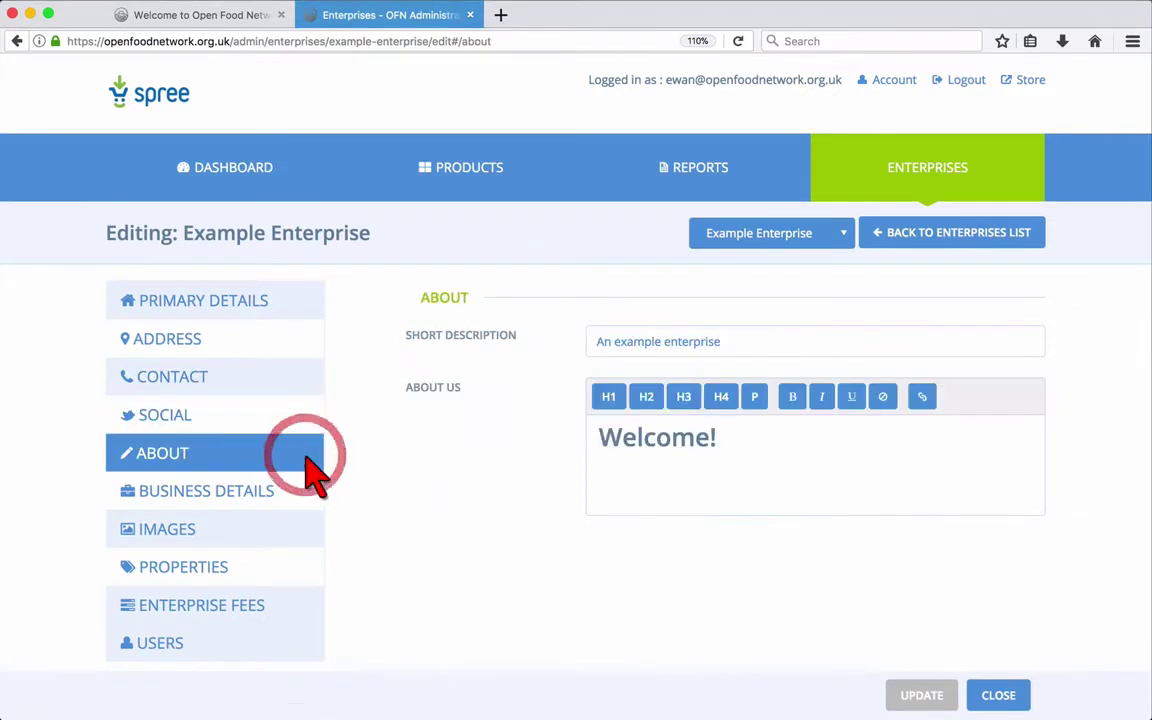
Step: Append ', for our user guide!' to the short description, add an About Us sentence, and save
{"action": "left_click", "coordinate": [640, 347]}
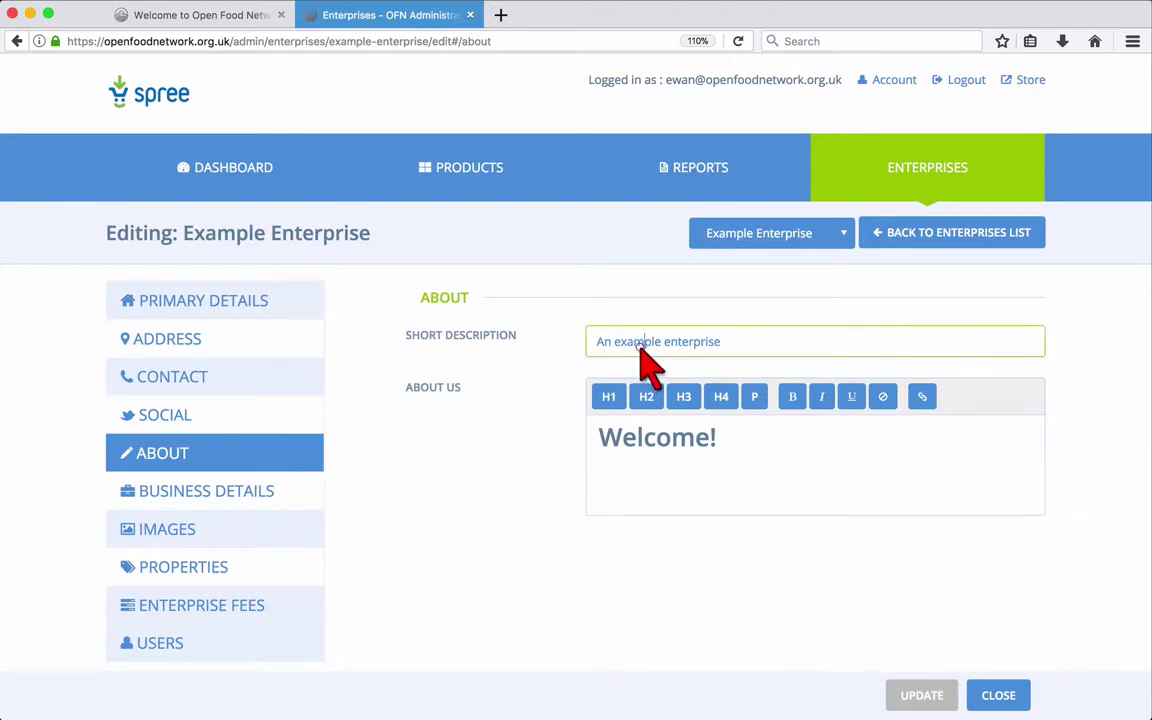
{"action": "left_click", "coordinate": [731, 342]}
{"action": "type", "text": ", for our user gui"}
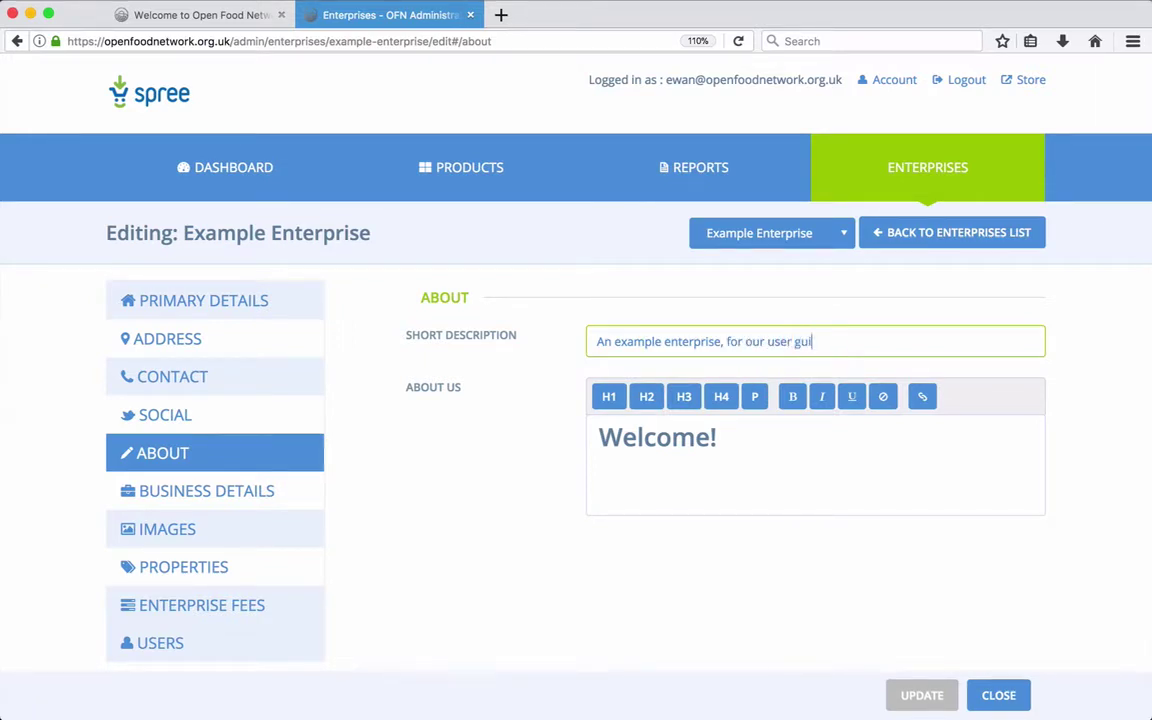
{"action": "type", "text": "de!"}
{"action": "left_click", "coordinate": [748, 468]}
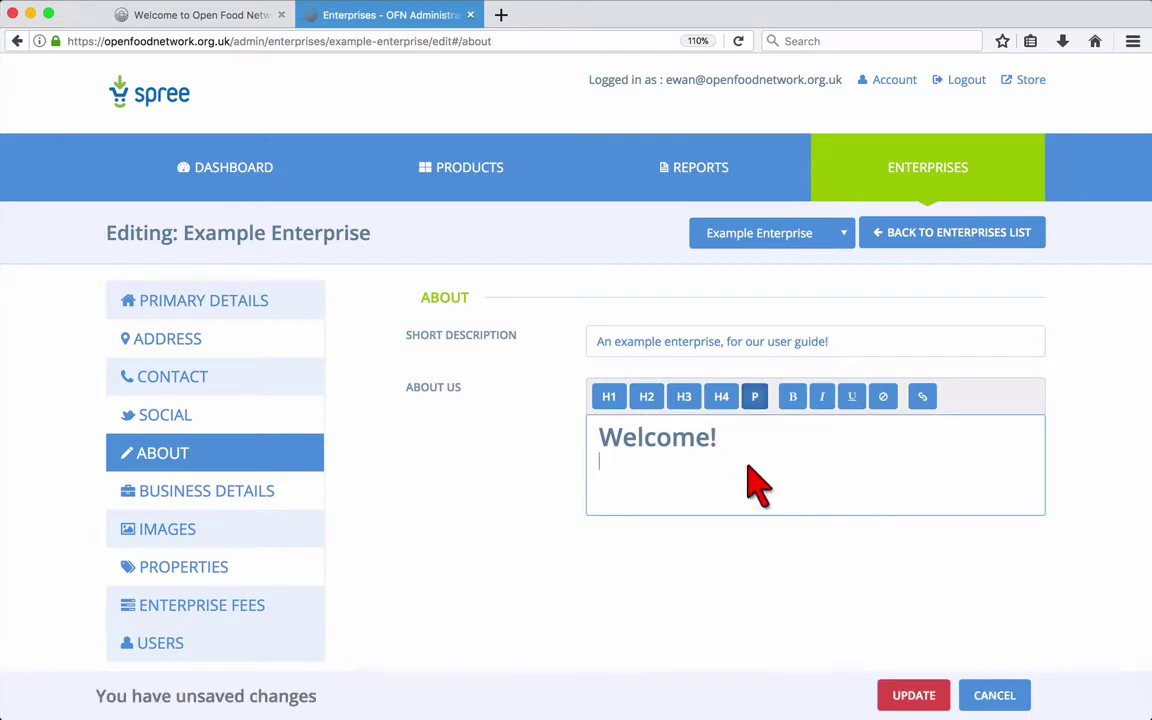
{"action": "type", "text": "Th"}
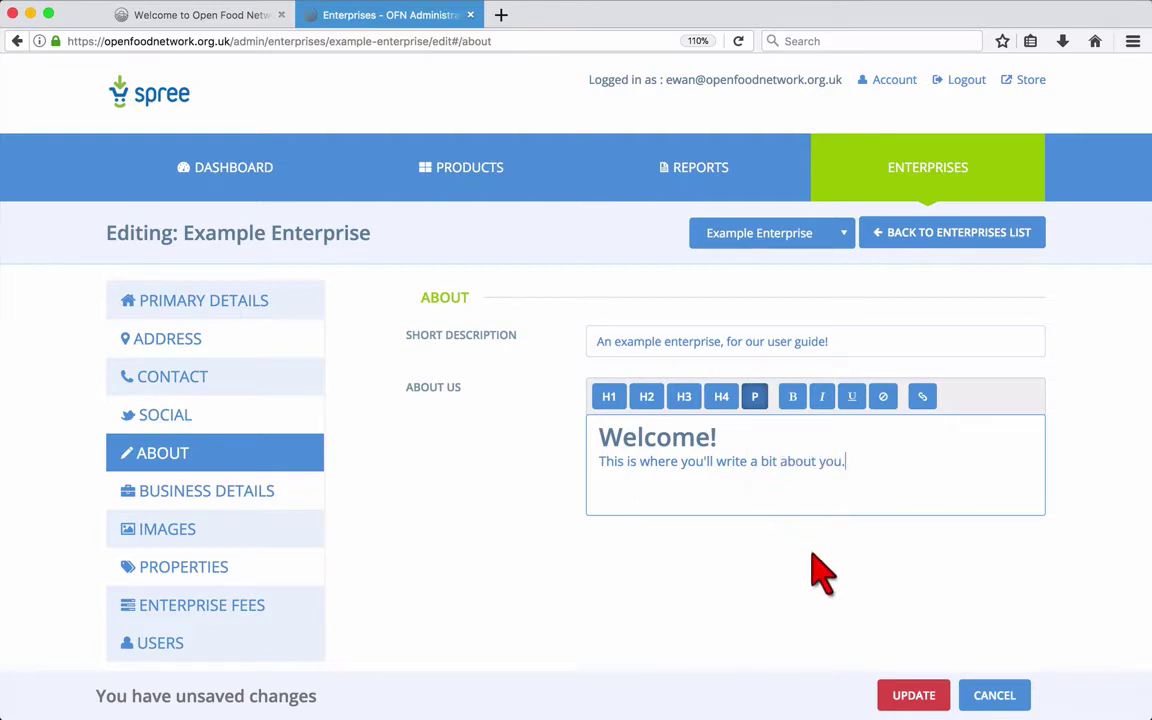
{"action": "left_click", "coordinate": [918, 700]}
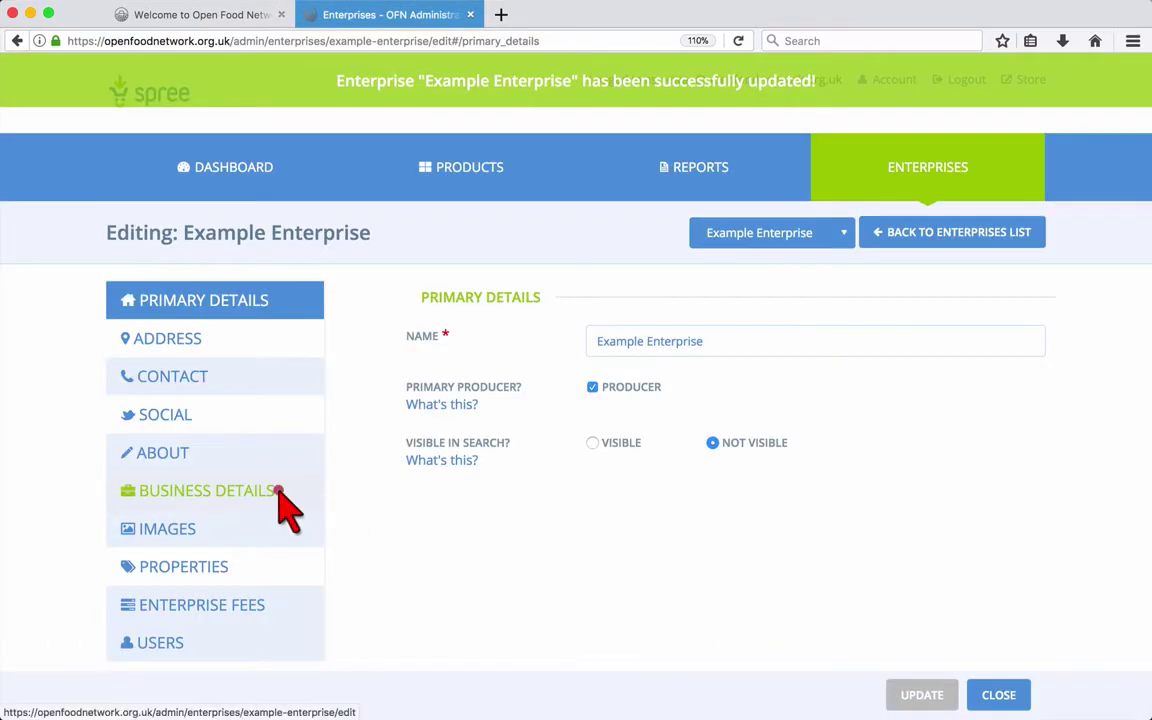
Step: Review the enterprise's business details and custom invoice text, then move to its Images section
{"action": "left_click", "coordinate": [285, 505]}
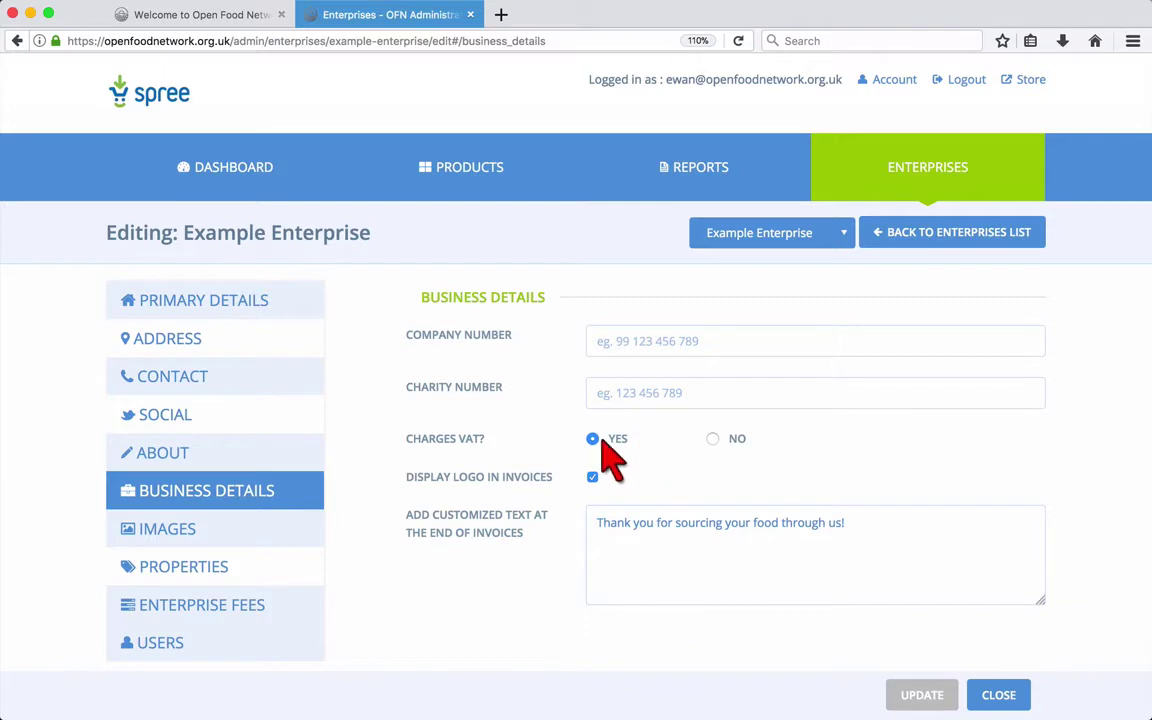
{"action": "left_click", "coordinate": [630, 528]}
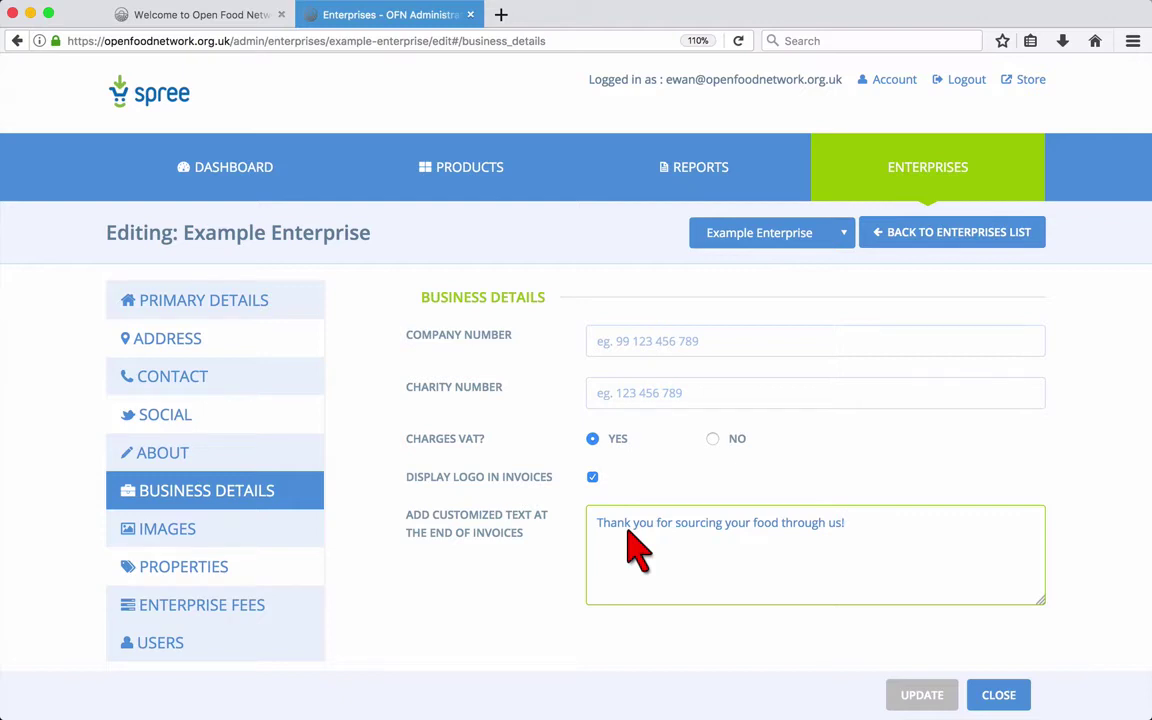
{"action": "left_click", "coordinate": [286, 546]}
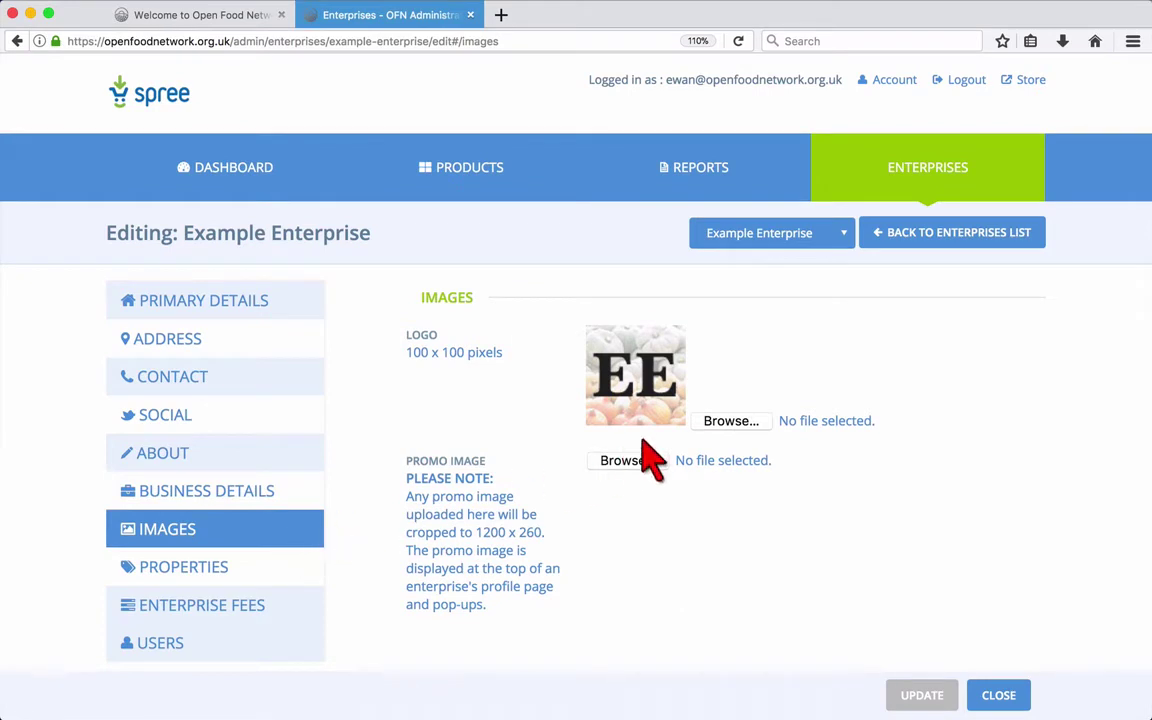
Step: Upload logo.jpg as the logo and banner.jpg as the promo image, save, and check Images
{"action": "left_click", "coordinate": [719, 420]}
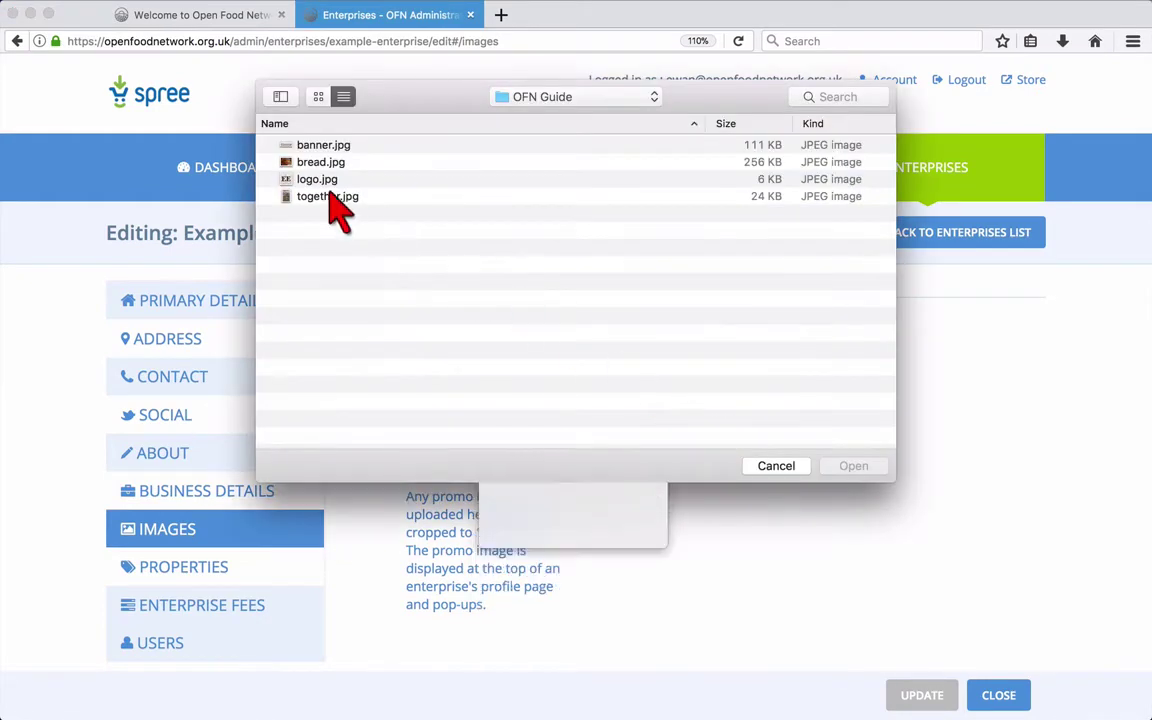
{"action": "left_click", "coordinate": [318, 179]}
{"action": "left_click", "coordinate": [855, 468]}
{"action": "left_click", "coordinate": [612, 461]}
{"action": "left_click", "coordinate": [300, 145]}
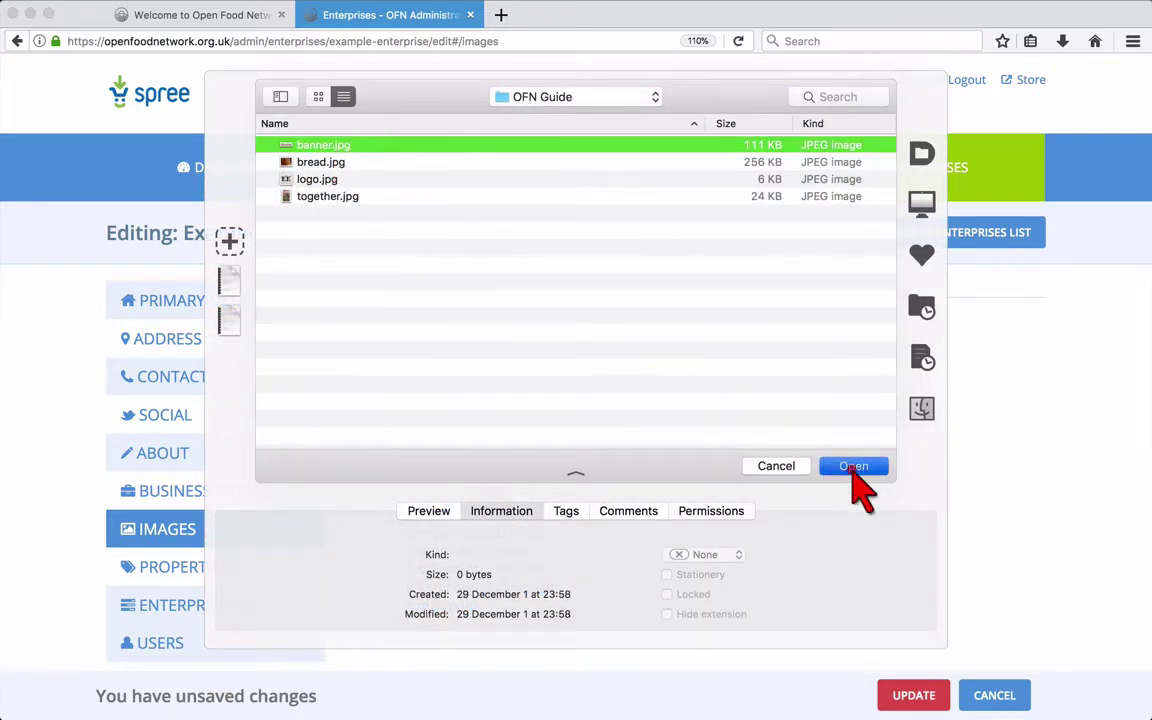
{"action": "left_click", "coordinate": [853, 466]}
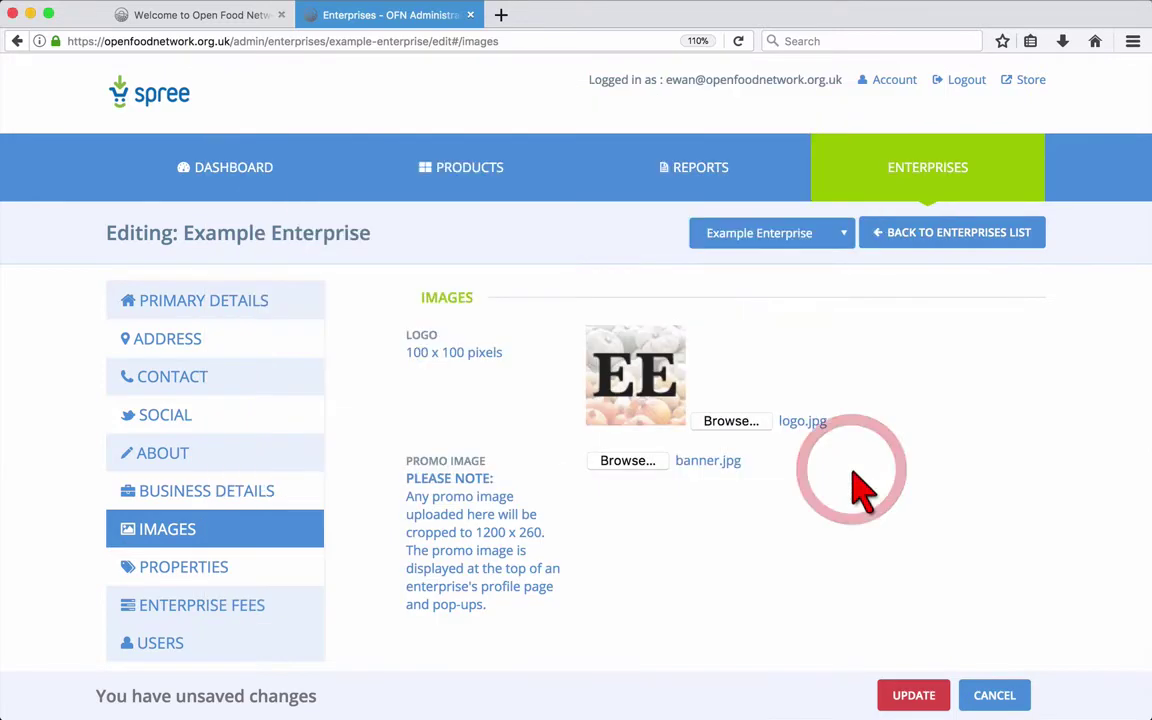
{"action": "left_click", "coordinate": [910, 697]}
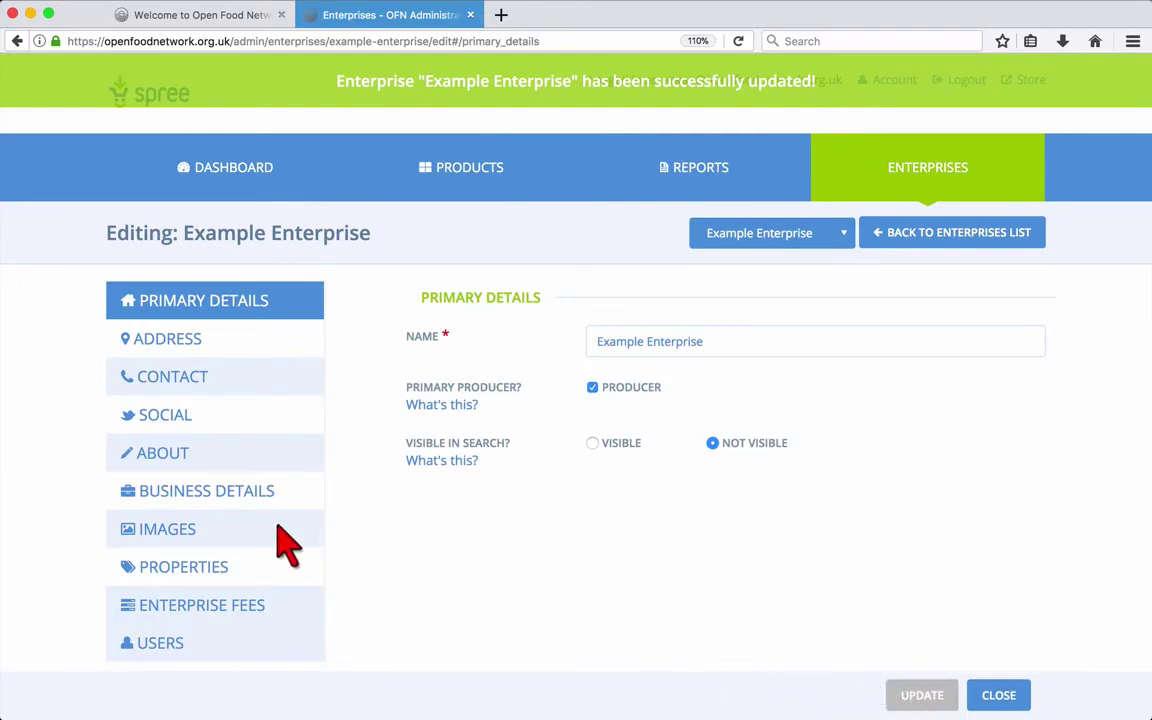
{"action": "left_click", "coordinate": [277, 527]}
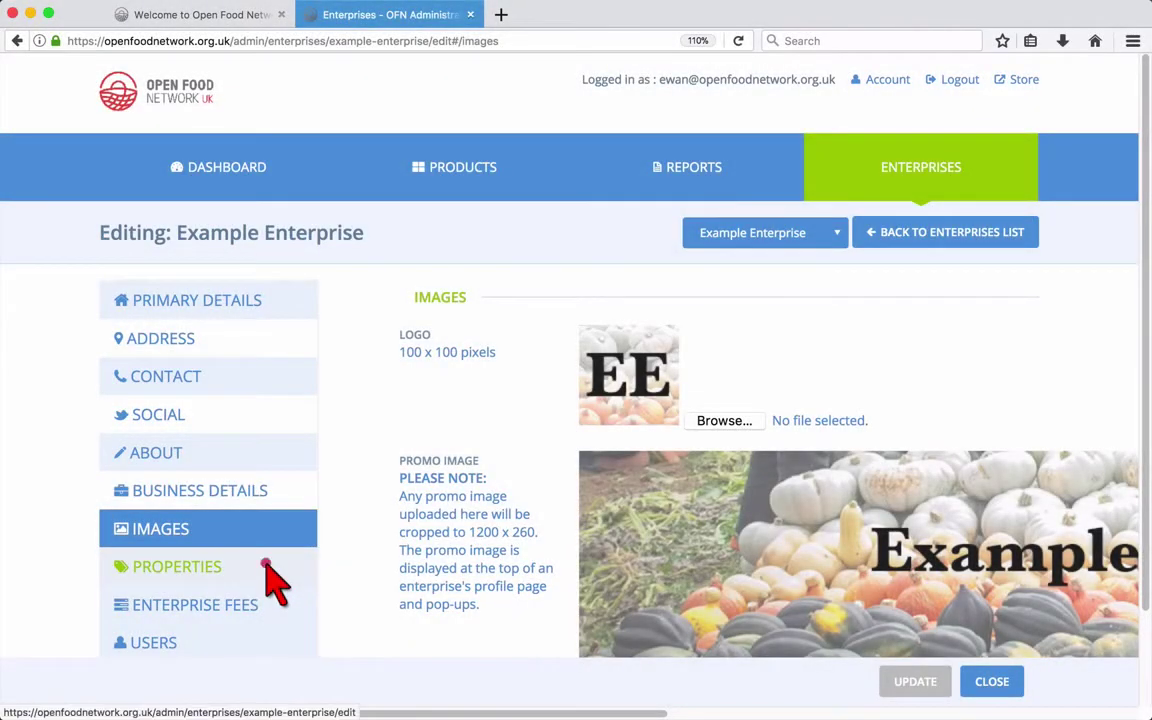
Step: Set the enterprise's first property to Certified Organic and save
{"action": "left_click", "coordinate": [272, 572]}
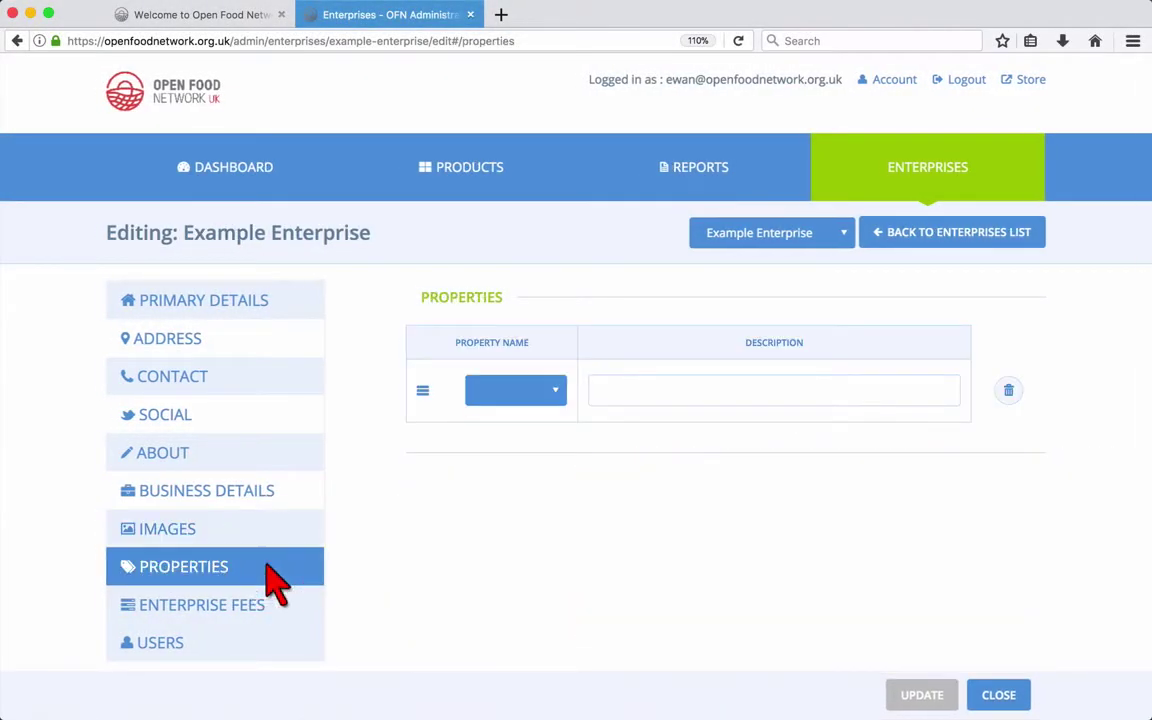
{"action": "left_click", "coordinate": [500, 408]}
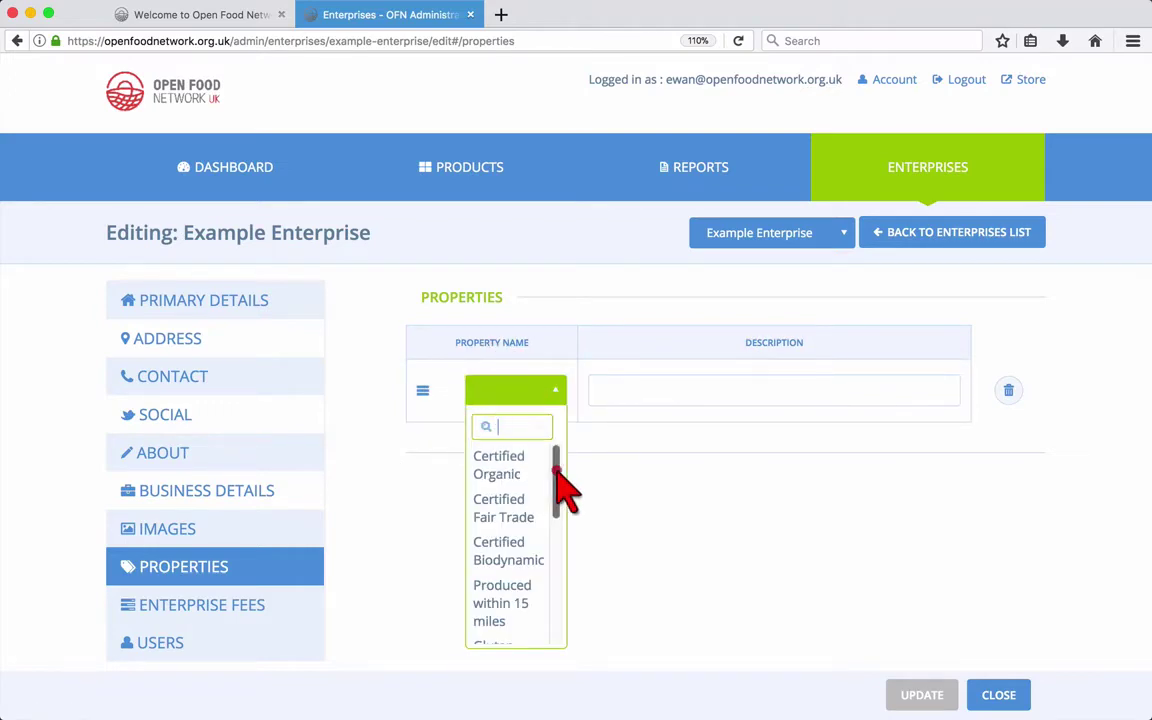
{"action": "mouse_move", "coordinate": [557, 470]}
{"action": "left_mouse_down"}
{"action": "mouse_move", "coordinate": [556, 600]}
{"action": "mouse_move", "coordinate": [553, 462]}
{"action": "left_mouse_up"}
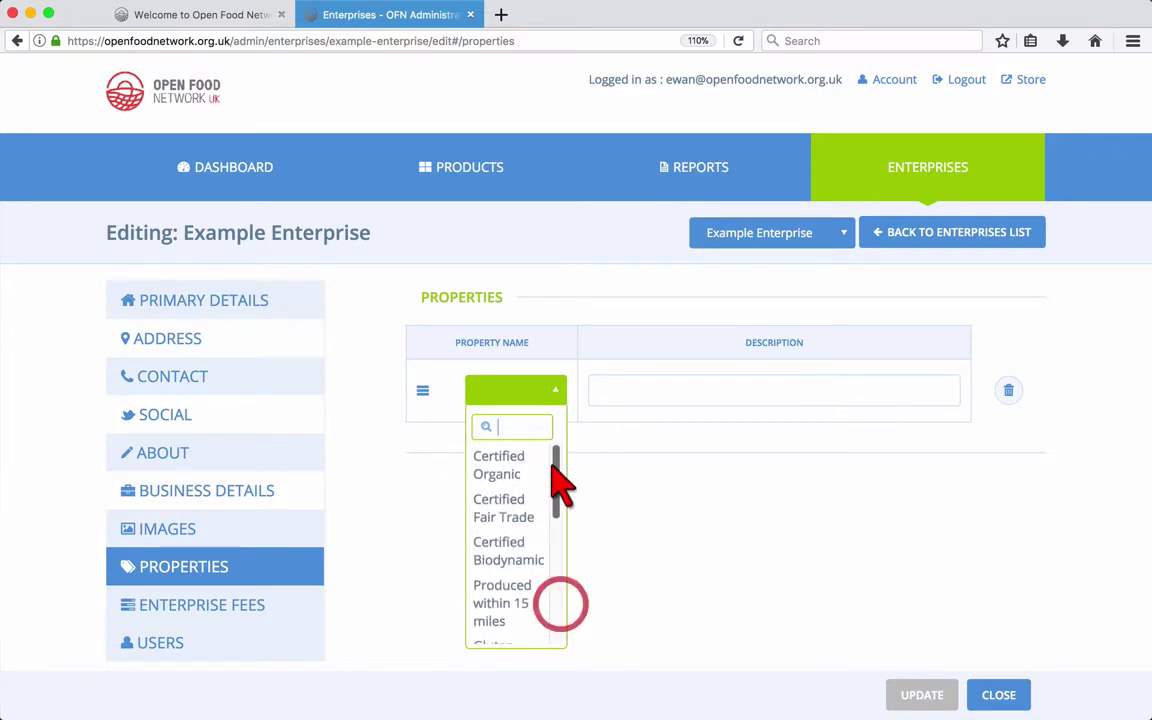
{"action": "left_click", "coordinate": [523, 483]}
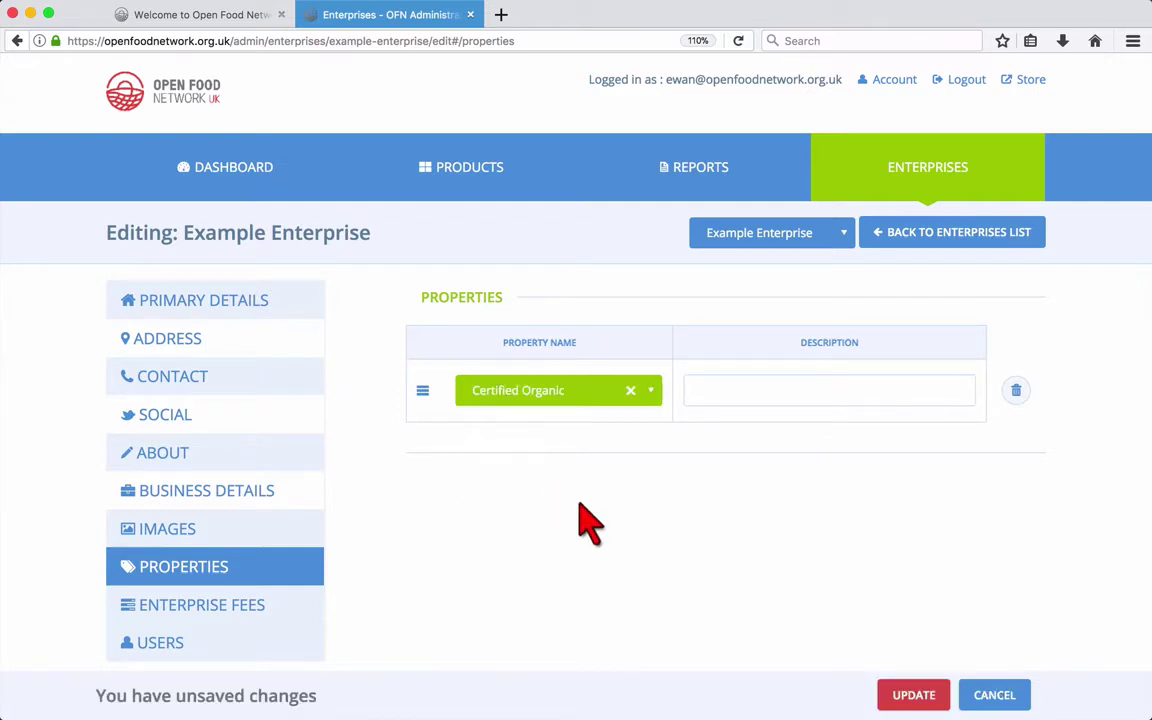
{"action": "left_click", "coordinate": [913, 697]}
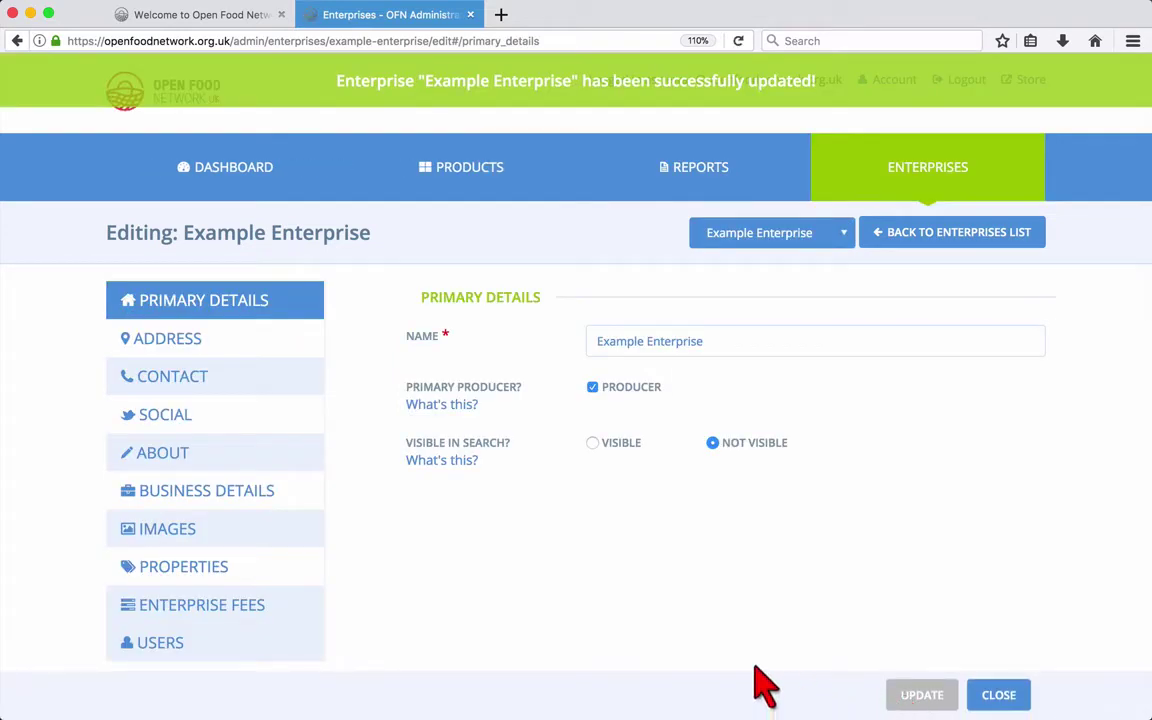
Step: Add Produced within 15 miles as a second property and save
{"action": "left_click", "coordinate": [238, 563]}
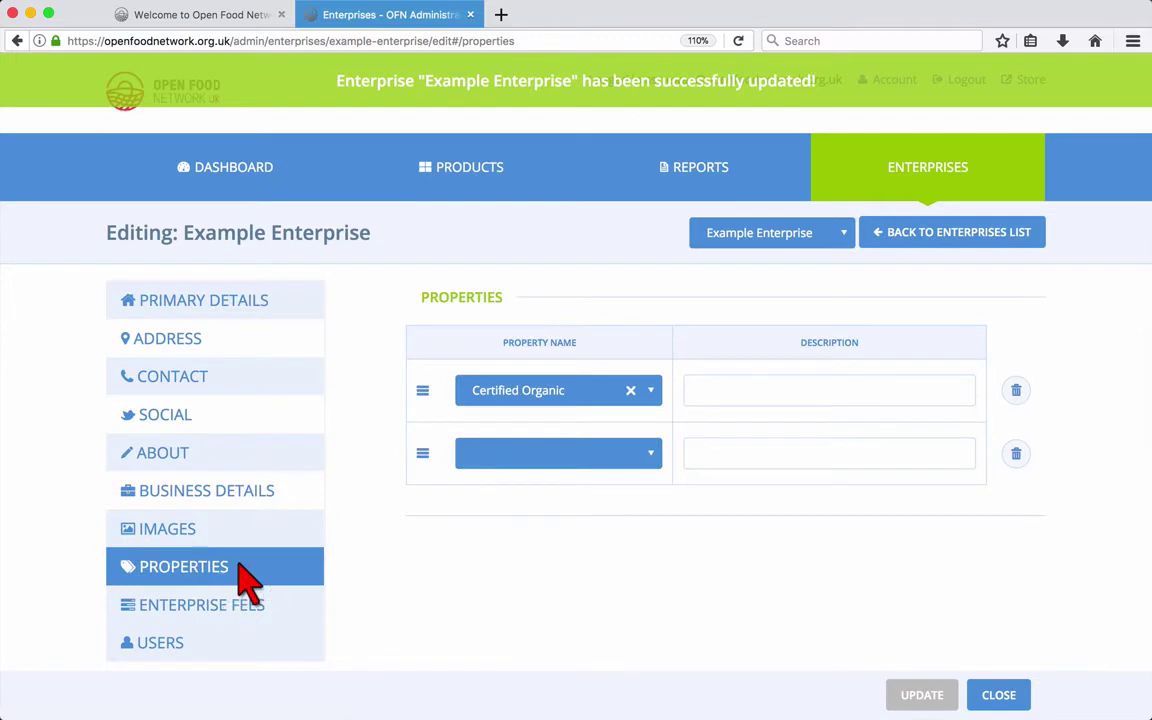
{"action": "left_click", "coordinate": [622, 463]}
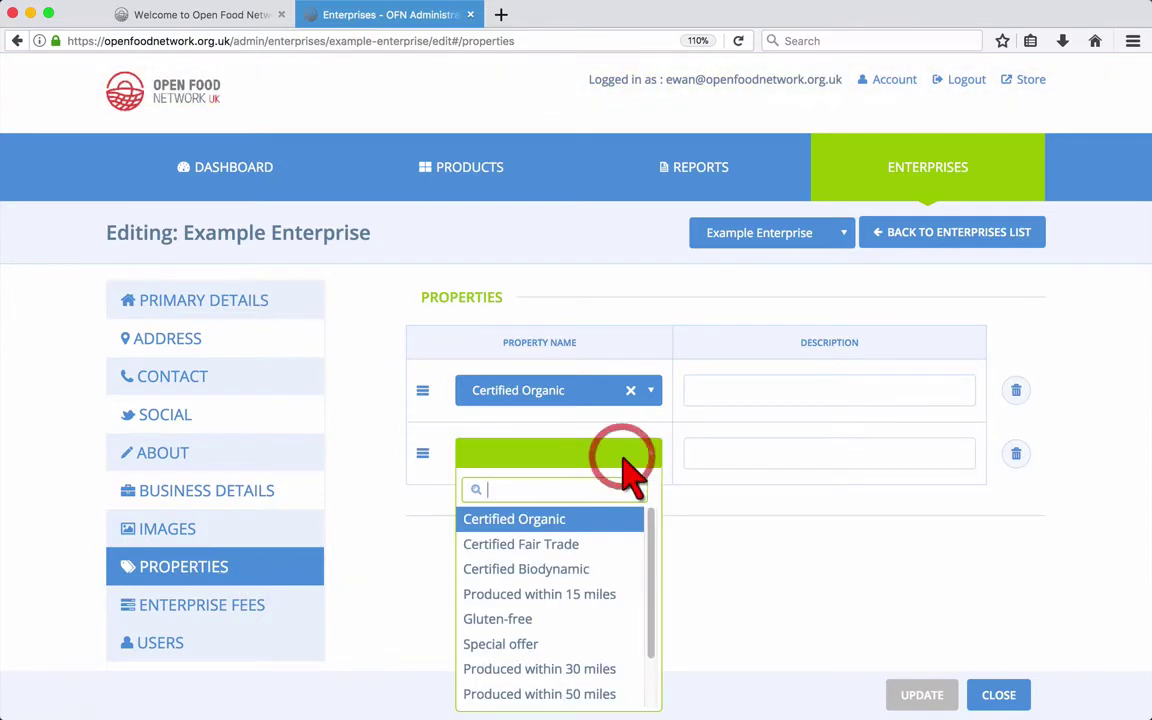
{"action": "left_click", "coordinate": [594, 594]}
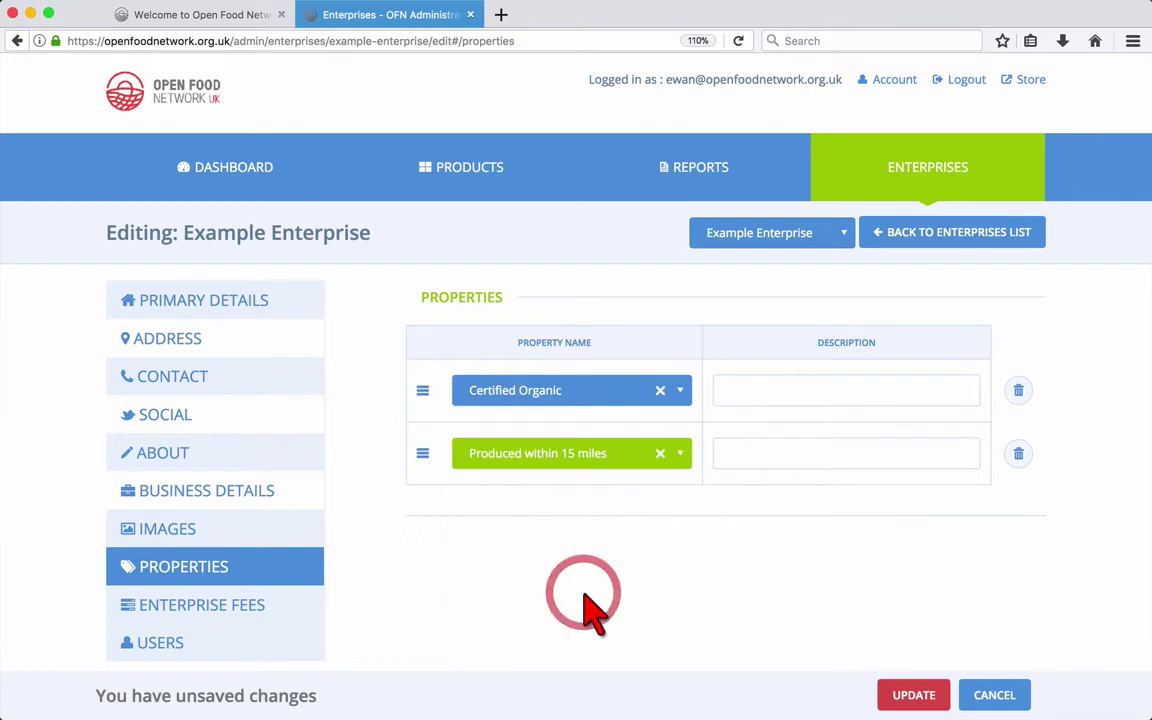
{"action": "left_click", "coordinate": [921, 702]}
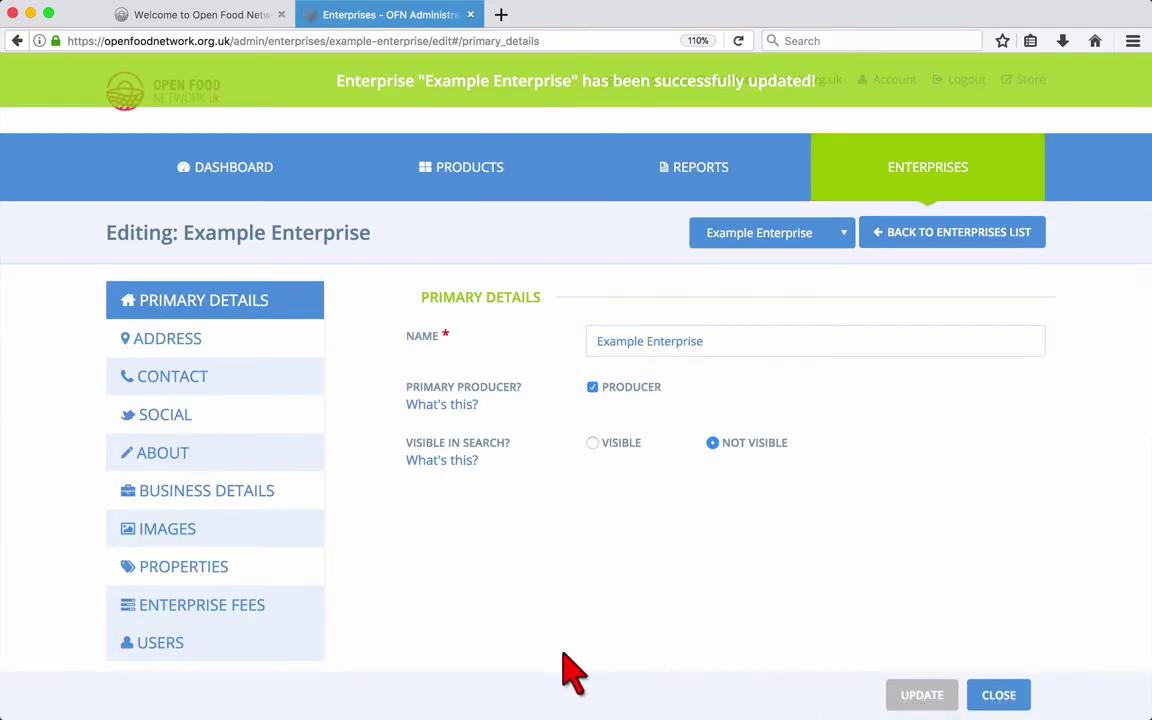
Step: Add Certified Biodynamic as the third property, save, and recheck the Properties list
{"action": "left_click", "coordinate": [284, 568]}
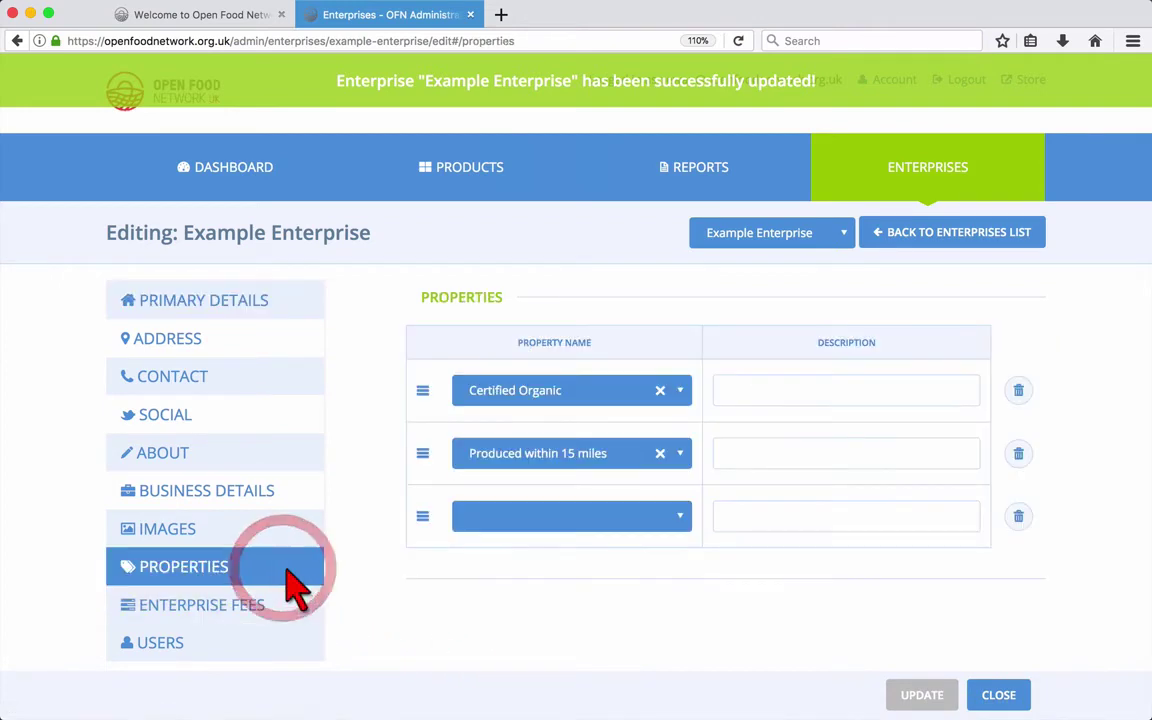
{"action": "left_click", "coordinate": [541, 510]}
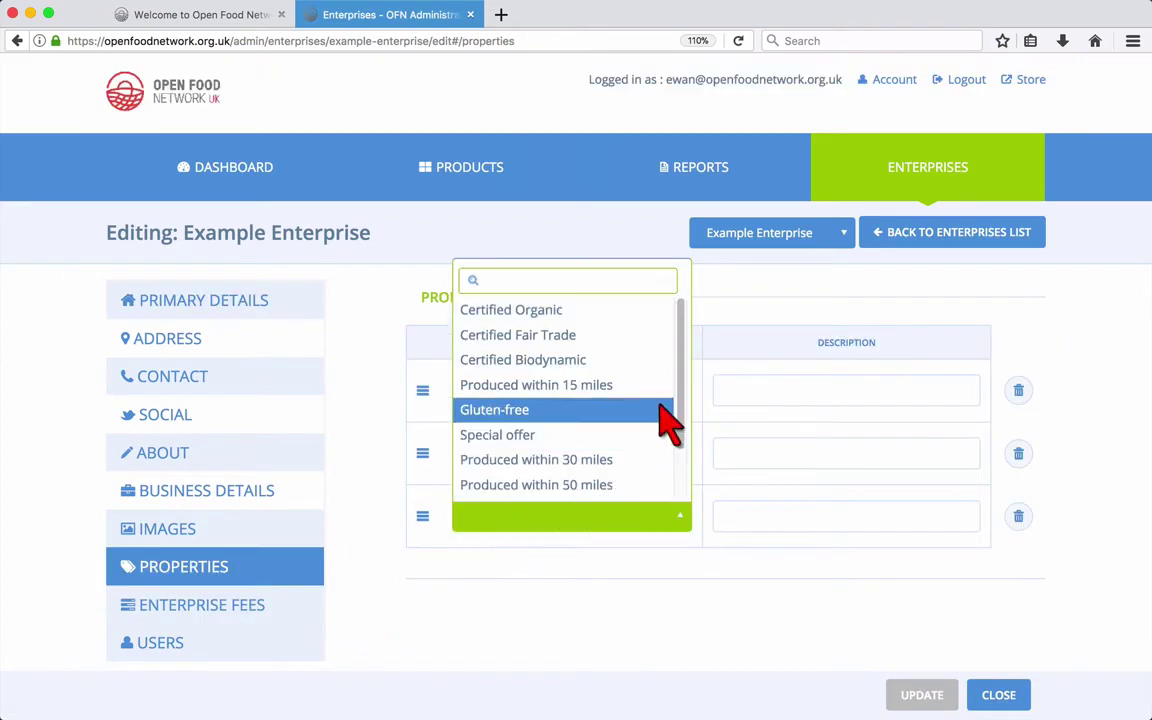
{"action": "left_click", "coordinate": [627, 362]}
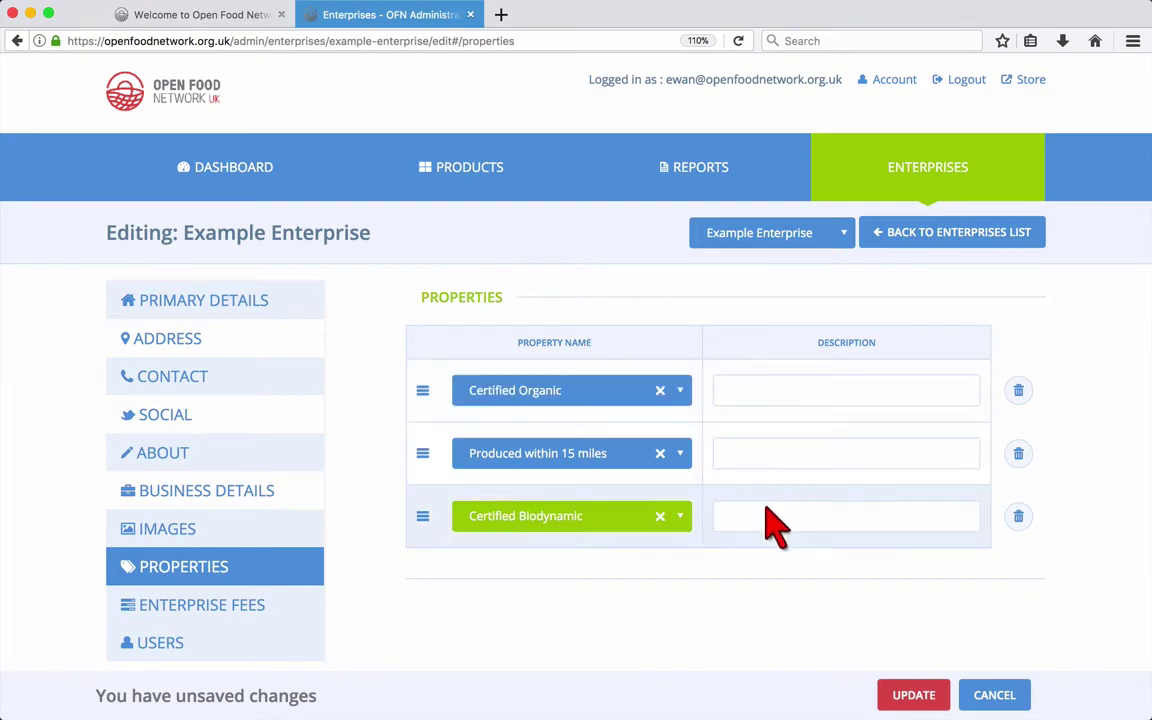
{"action": "left_click", "coordinate": [913, 694]}
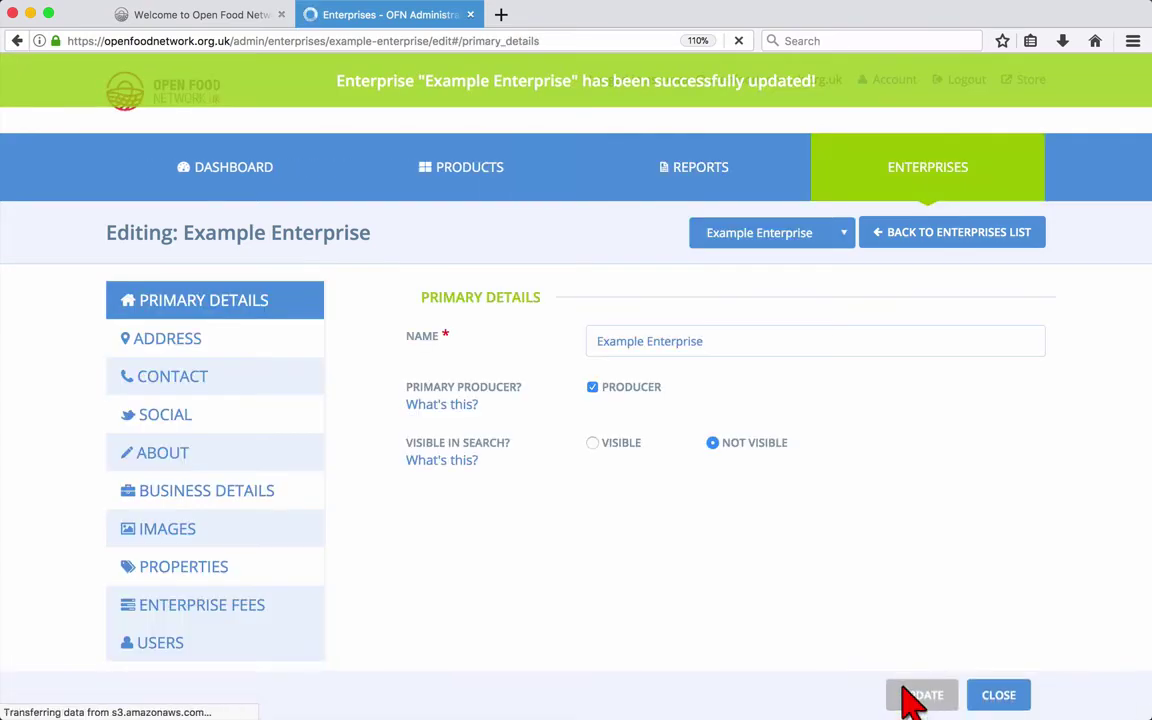
{"action": "left_click", "coordinate": [268, 572]}
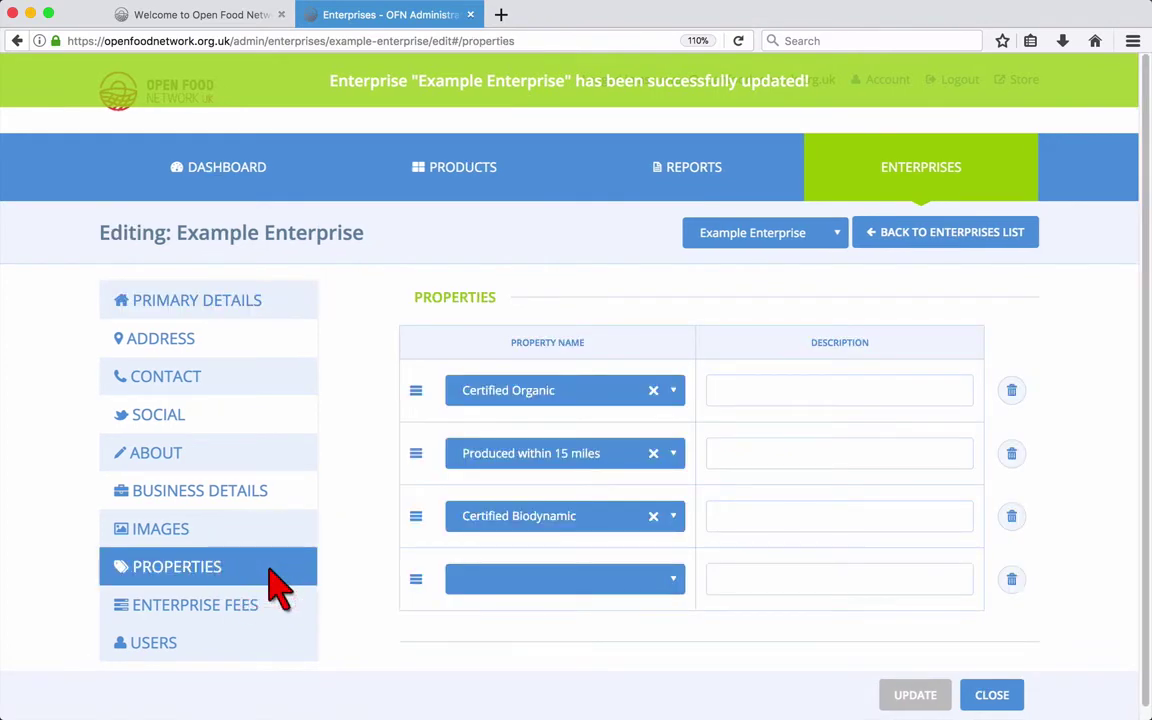
Step: Show the enterprise's Users settings and read the Owner and Notifications explanations
{"action": "left_click", "coordinate": [258, 645]}
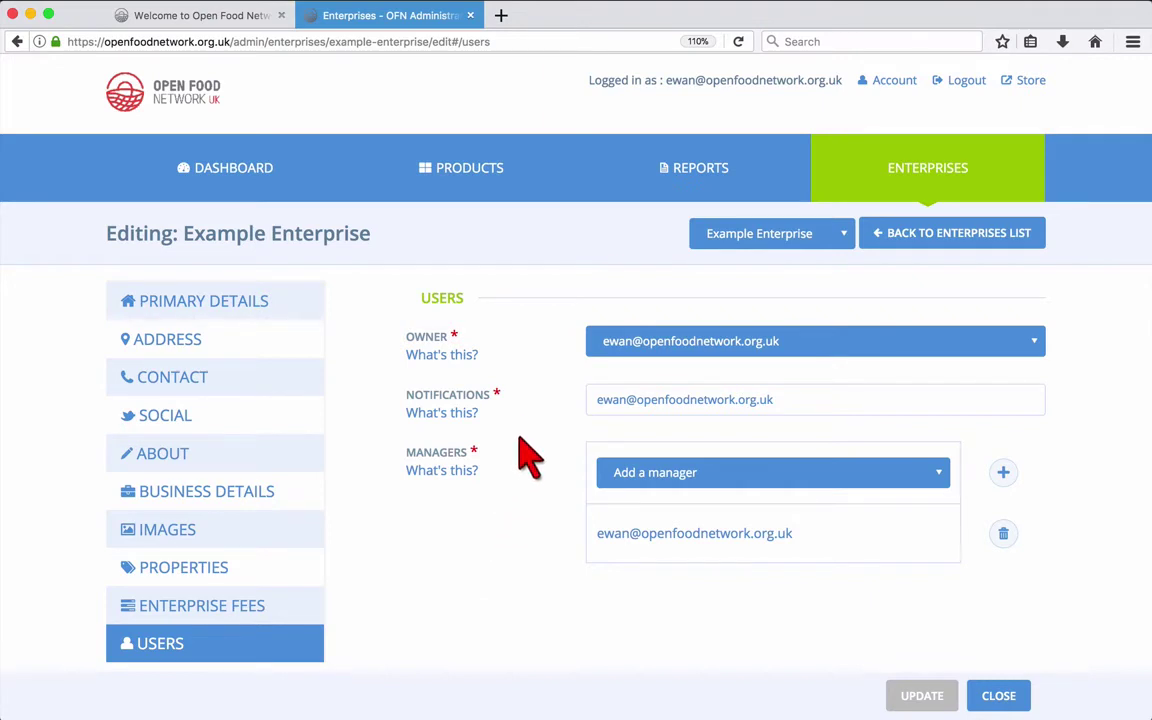
{"action": "left_click", "coordinate": [460, 357]}
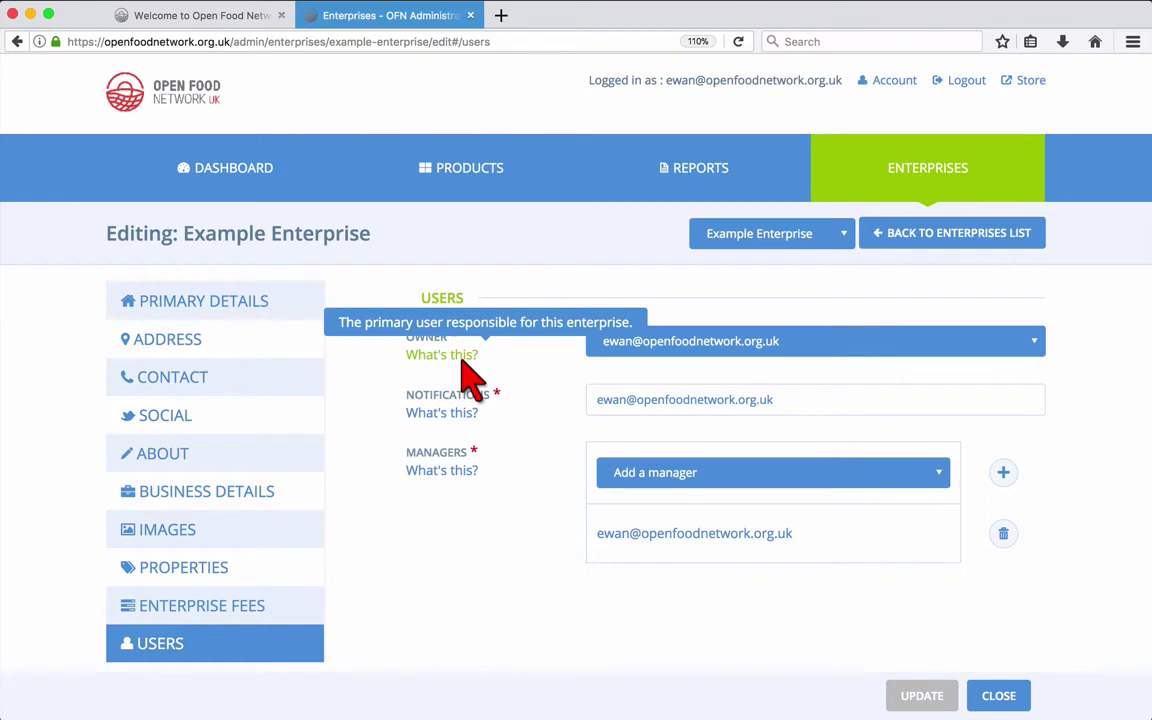
{"action": "left_click", "coordinate": [463, 419]}
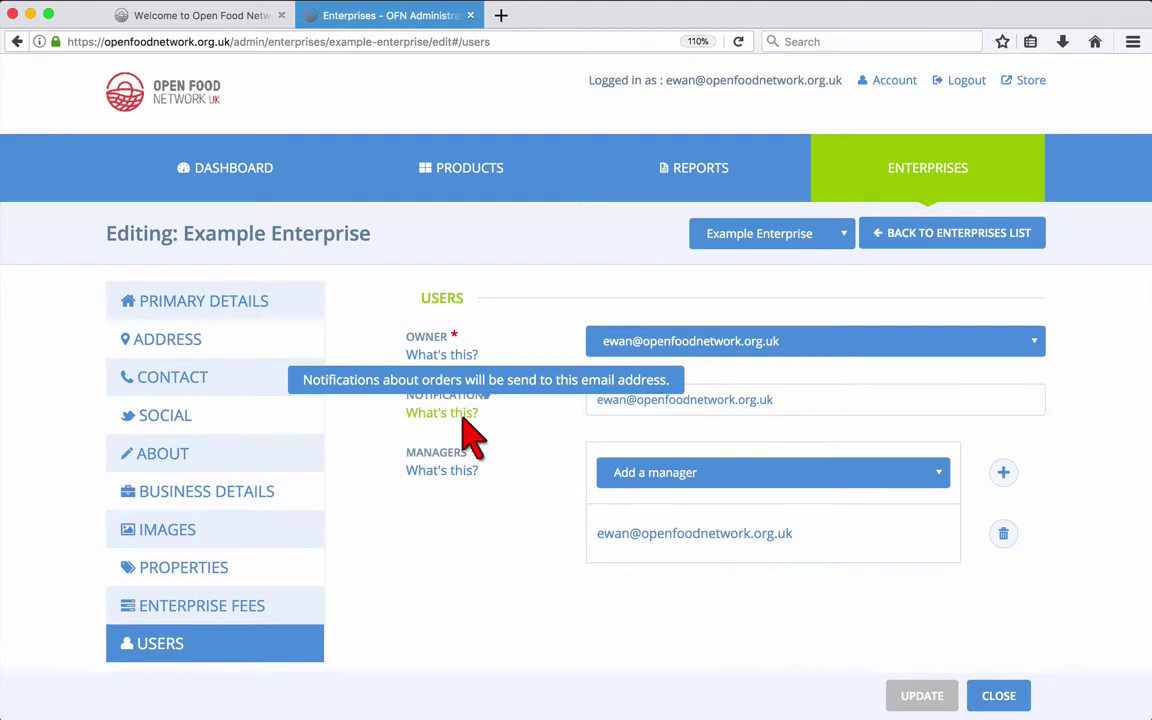
Step: Search for the test account, add it as an extra manager, and save
{"action": "mouse_move", "coordinate": [465, 479]}
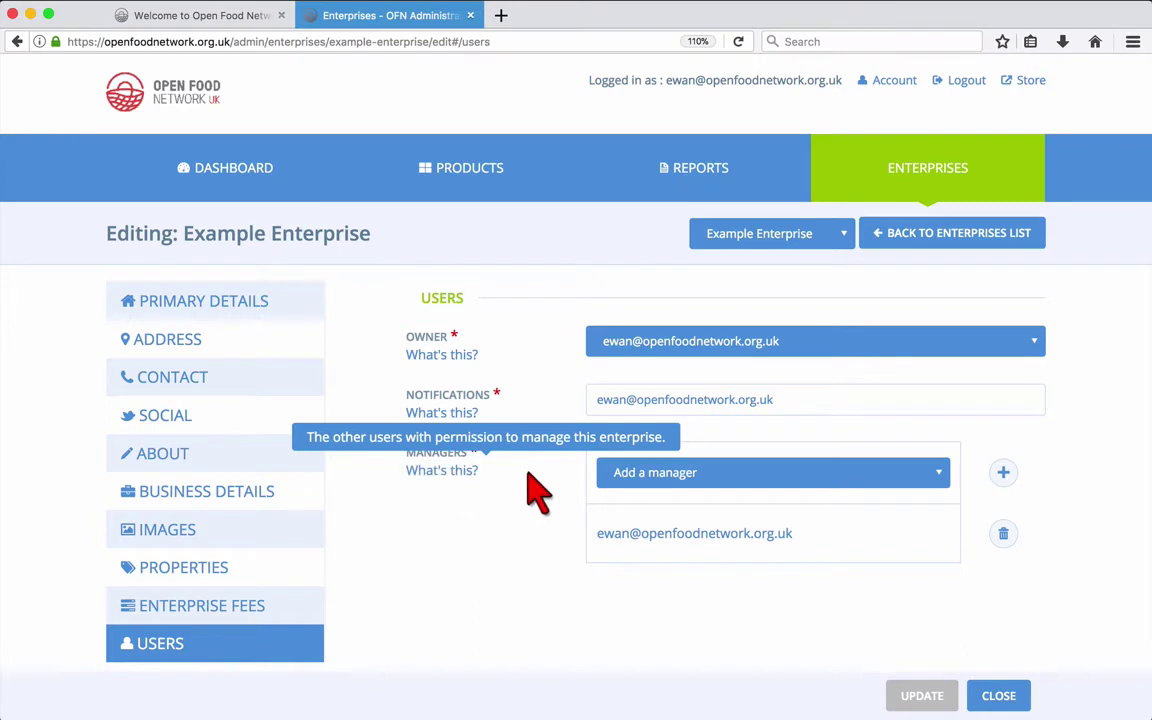
{"action": "left_click", "coordinate": [648, 476]}
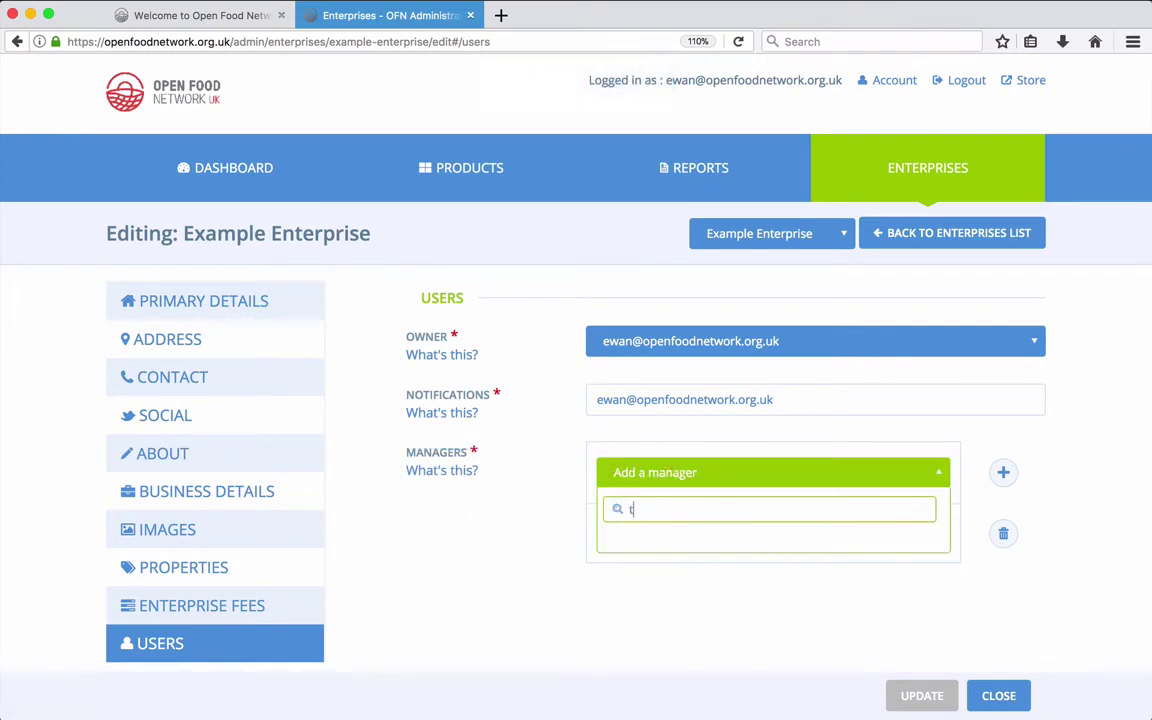
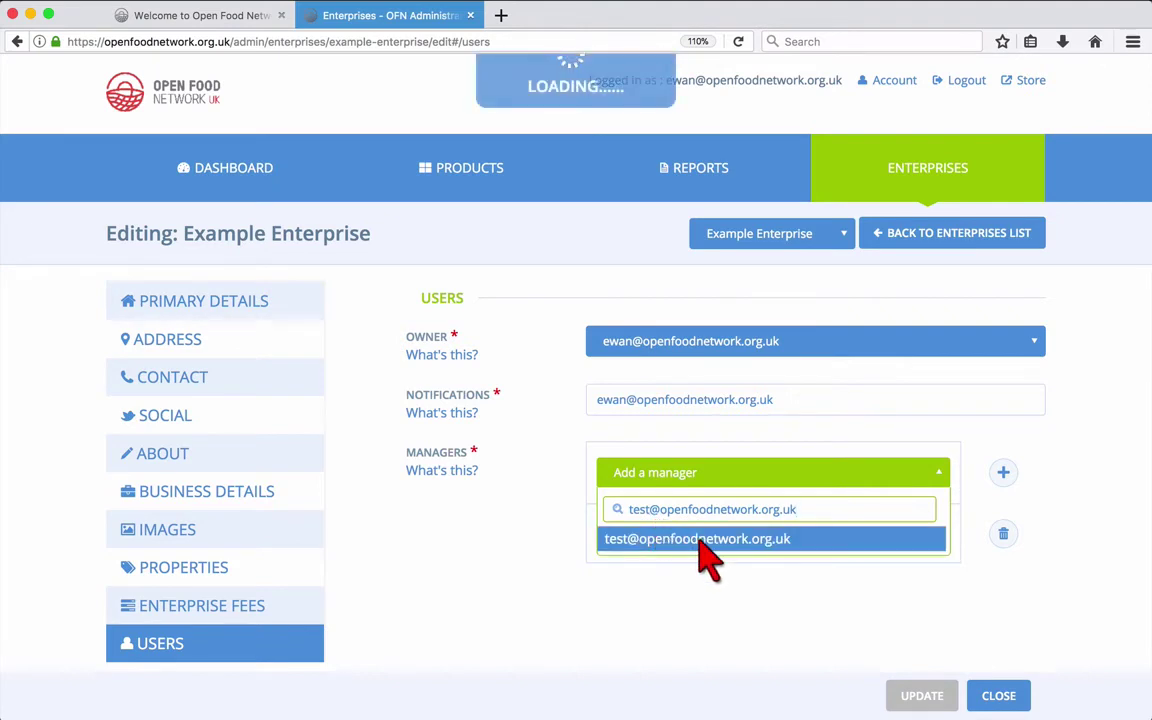
{"action": "left_click", "coordinate": [704, 540]}
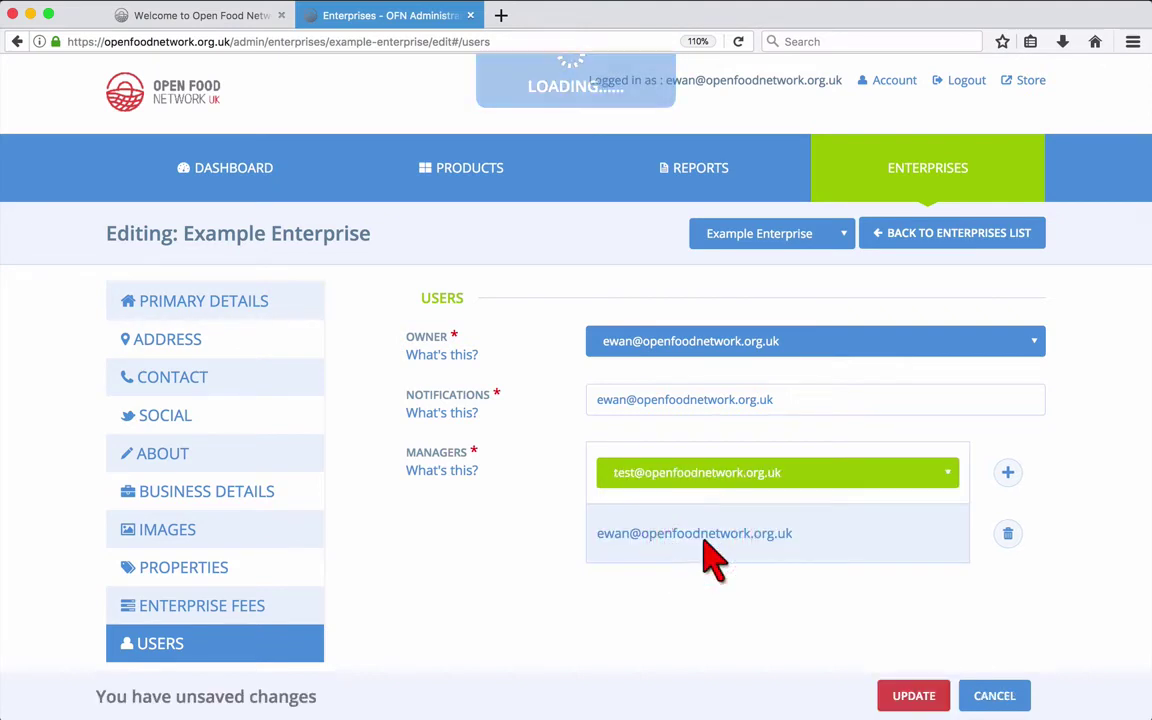
{"action": "left_click", "coordinate": [1006, 472]}
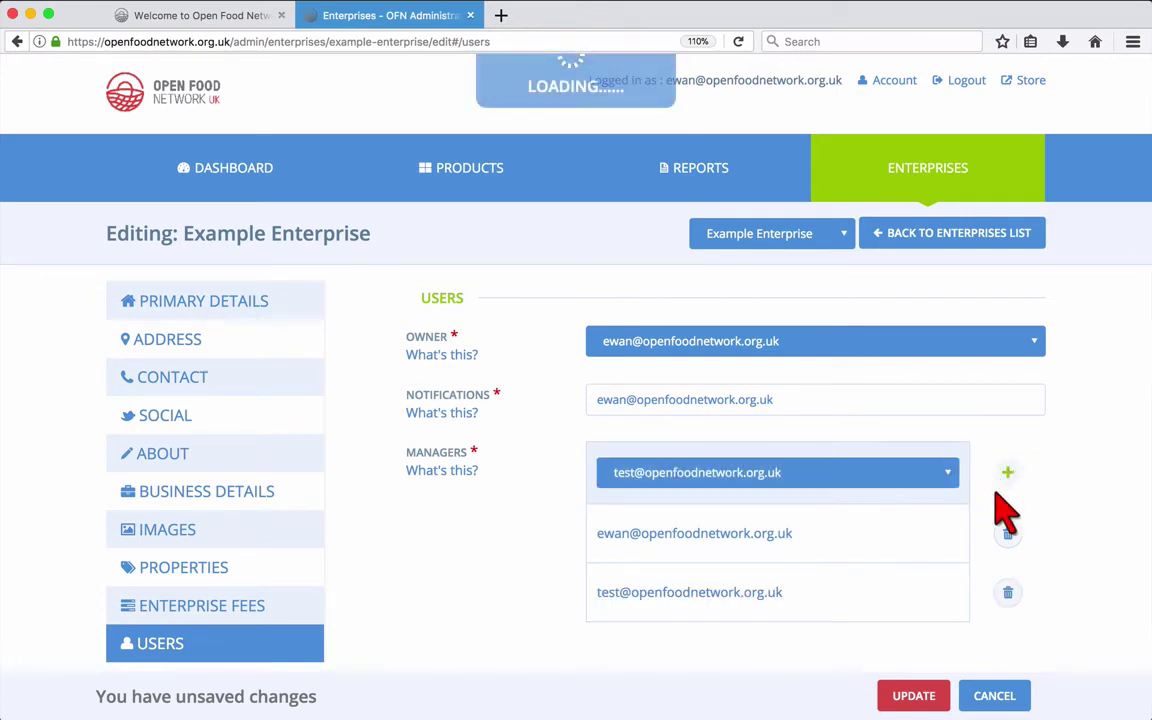
{"action": "left_click", "coordinate": [913, 696]}
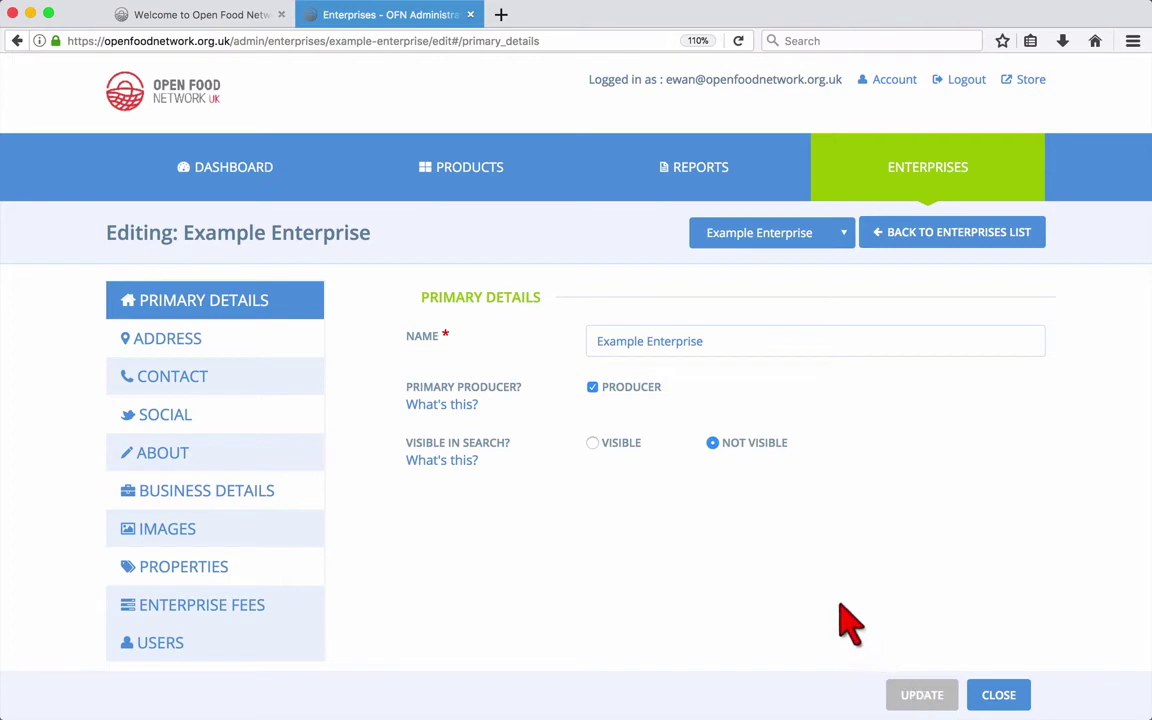
Step: Start a new product with Example Enterprise as supplier and name it Example Product
{"action": "left_click", "coordinate": [465, 184]}
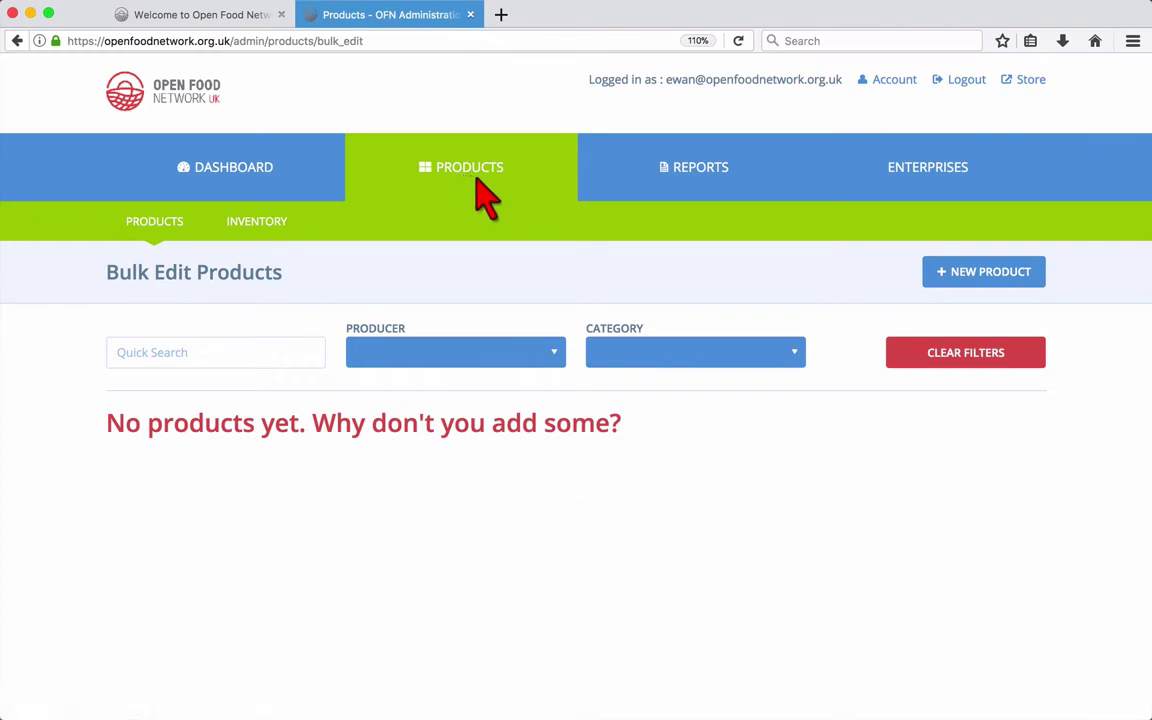
{"action": "left_click", "coordinate": [972, 285]}
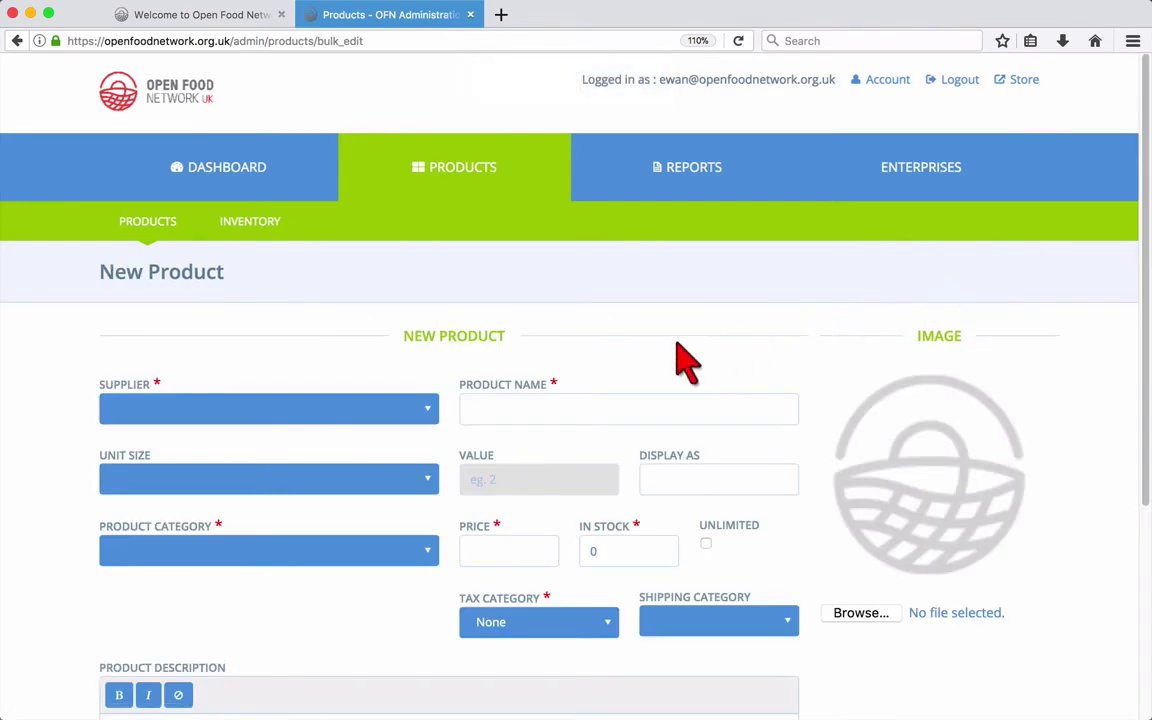
{"action": "left_click", "coordinate": [380, 410]}
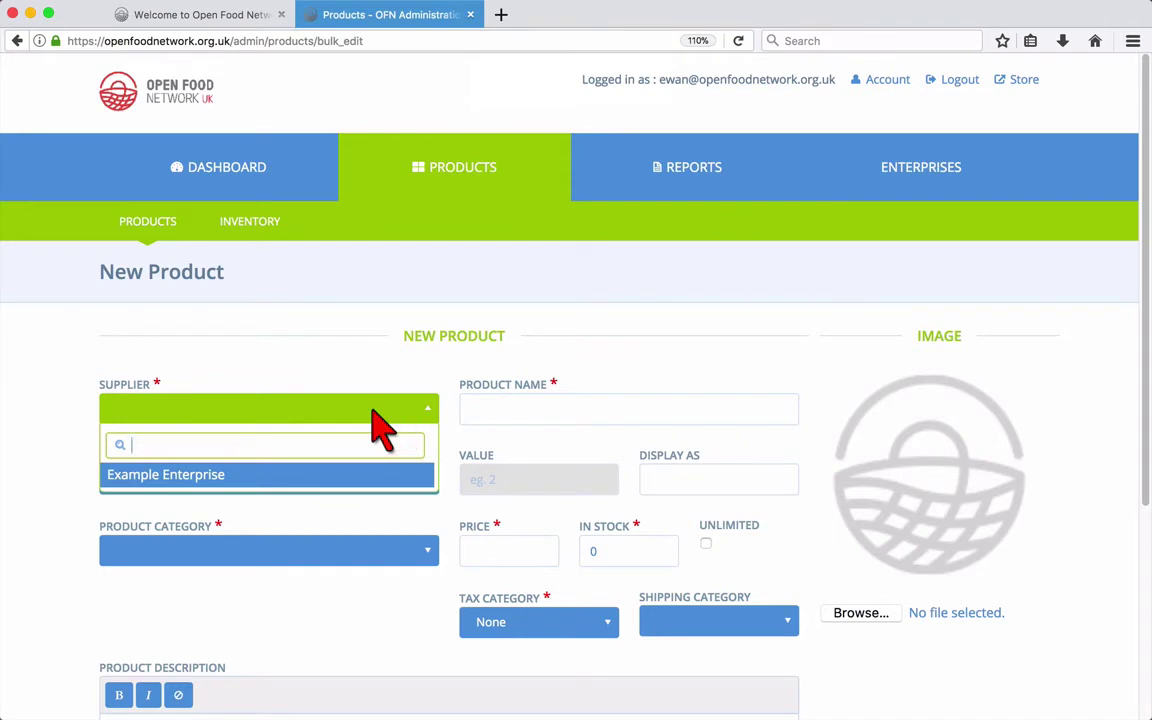
{"action": "left_click", "coordinate": [300, 476]}
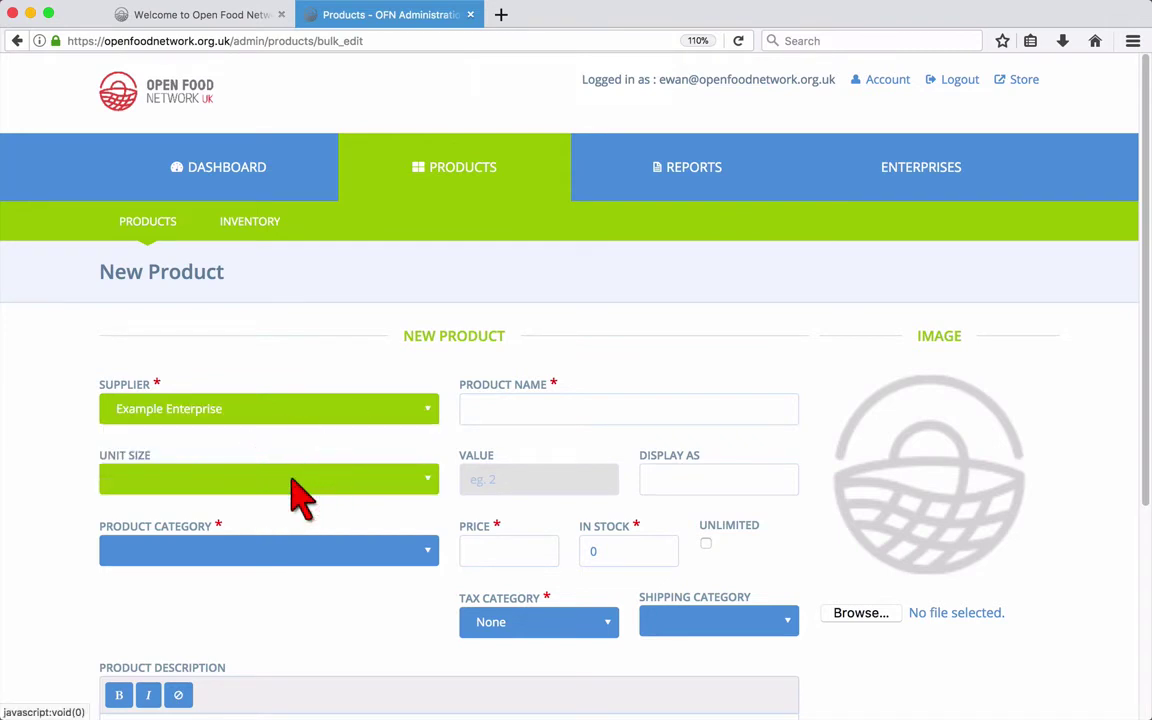
{"action": "left_click", "coordinate": [495, 413]}
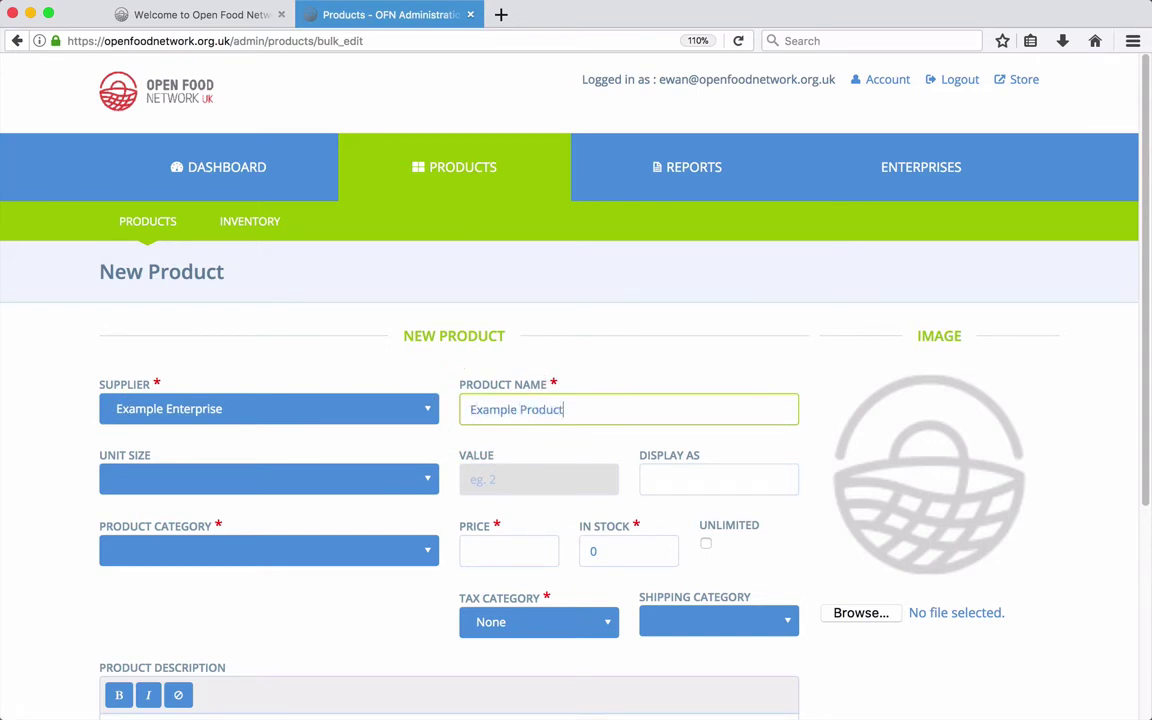
Step: Set the product's unit size to Weight (kg) with value 1
{"action": "left_click", "coordinate": [413, 484]}
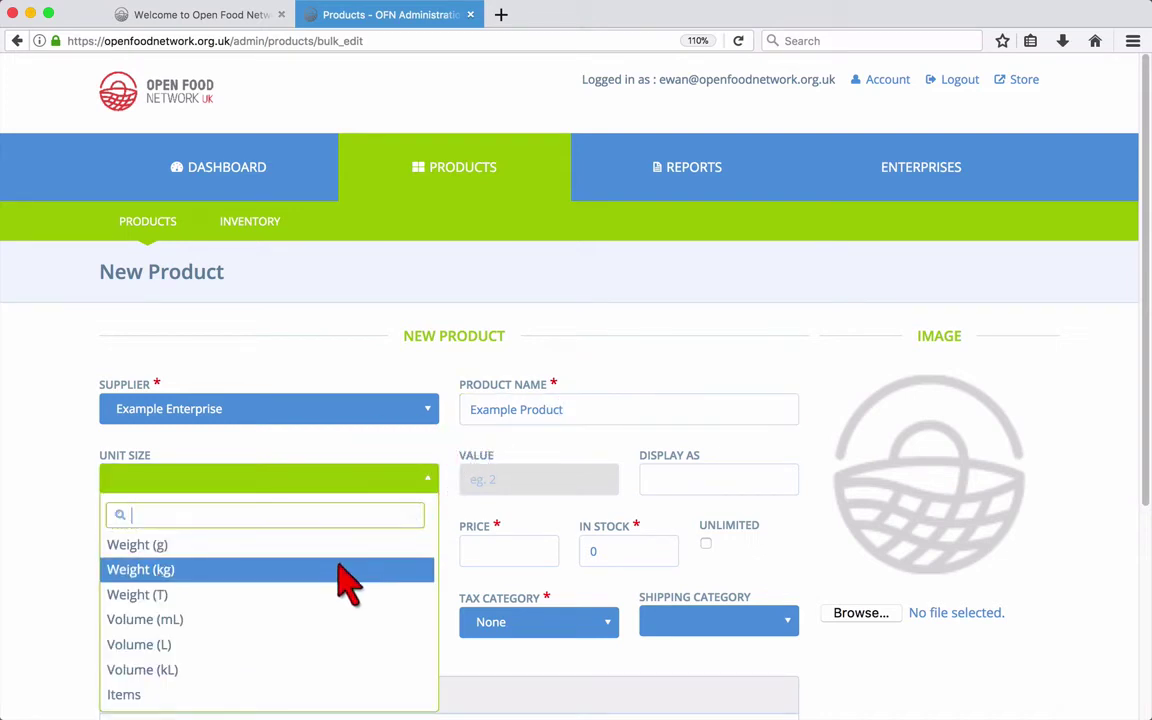
{"action": "left_click", "coordinate": [343, 572]}
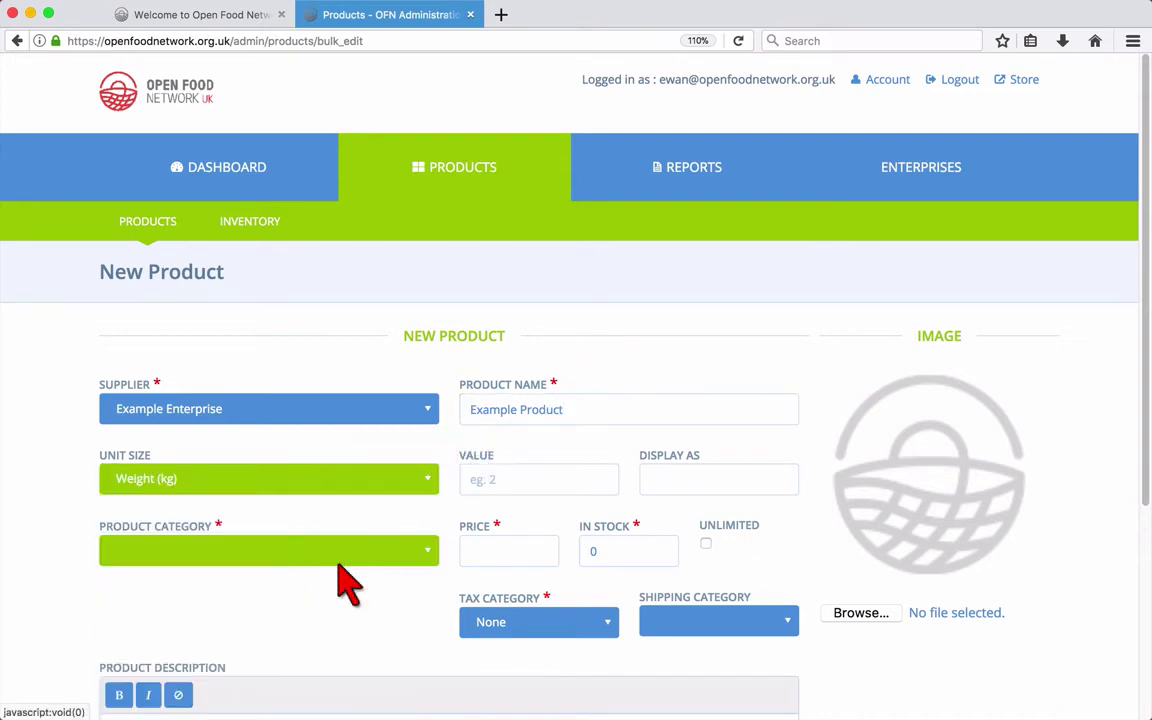
{"action": "left_click", "coordinate": [515, 480]}
{"action": "type", "text": "1"}
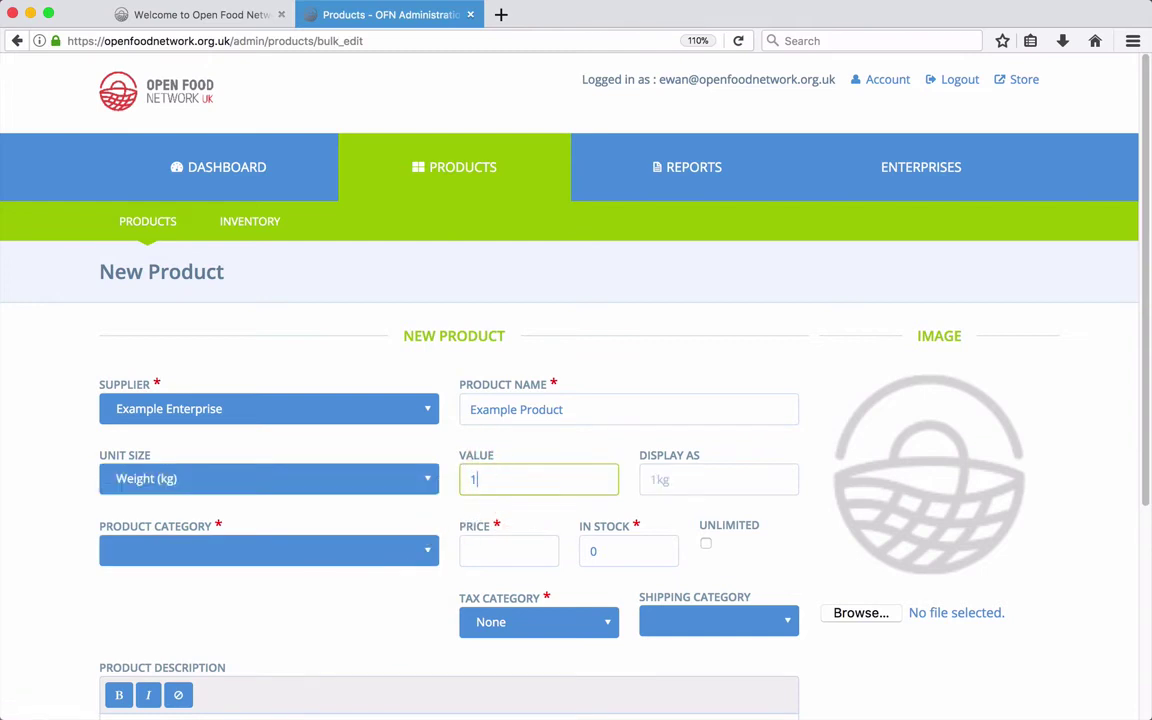
{"action": "left_click", "coordinate": [686, 480]}
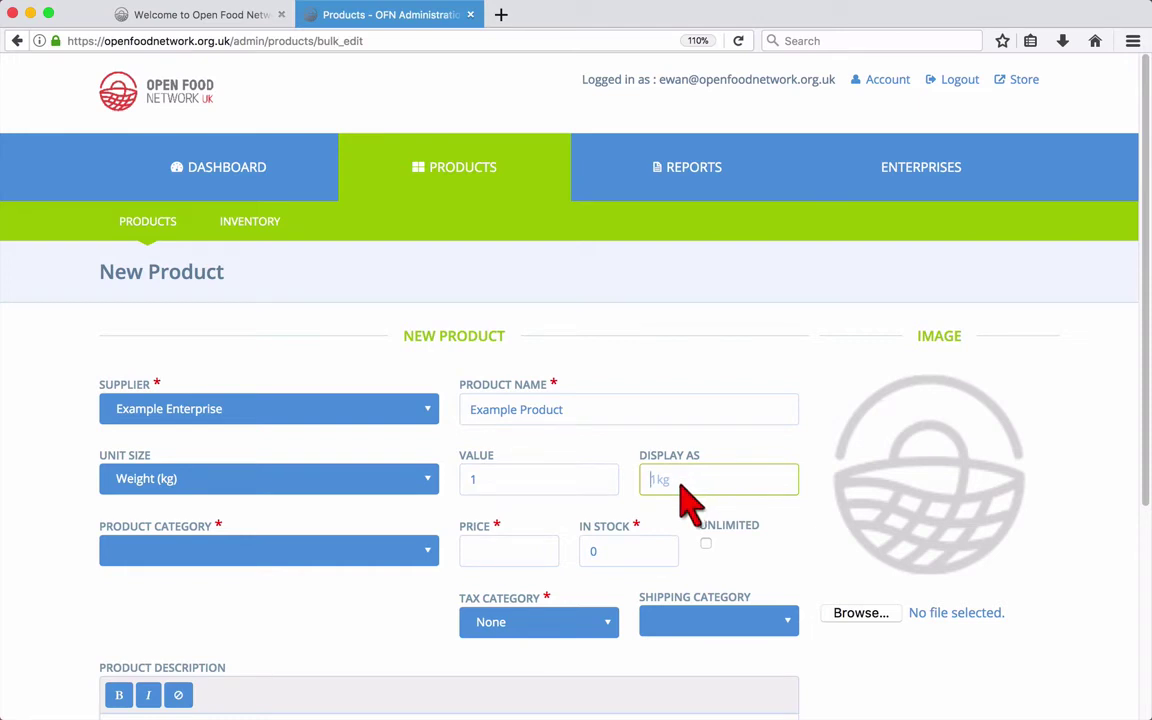
Step: Put the product in the Bread & Baking category with price 12.99
{"action": "left_click", "coordinate": [386, 549]}
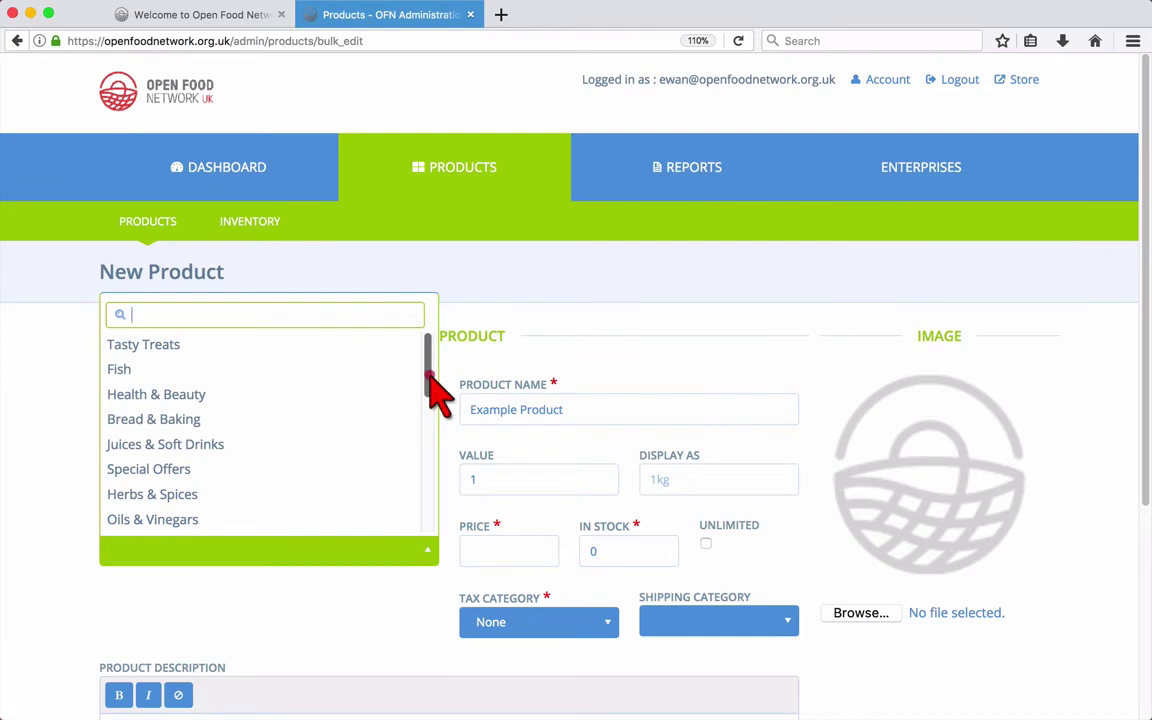
{"action": "mouse_move", "coordinate": [428, 380]}
{"action": "left_mouse_down"}
{"action": "mouse_move", "coordinate": [428, 514]}
{"action": "mouse_move", "coordinate": [443, 382]}
{"action": "mouse_move", "coordinate": [432, 355]}
{"action": "left_mouse_up"}
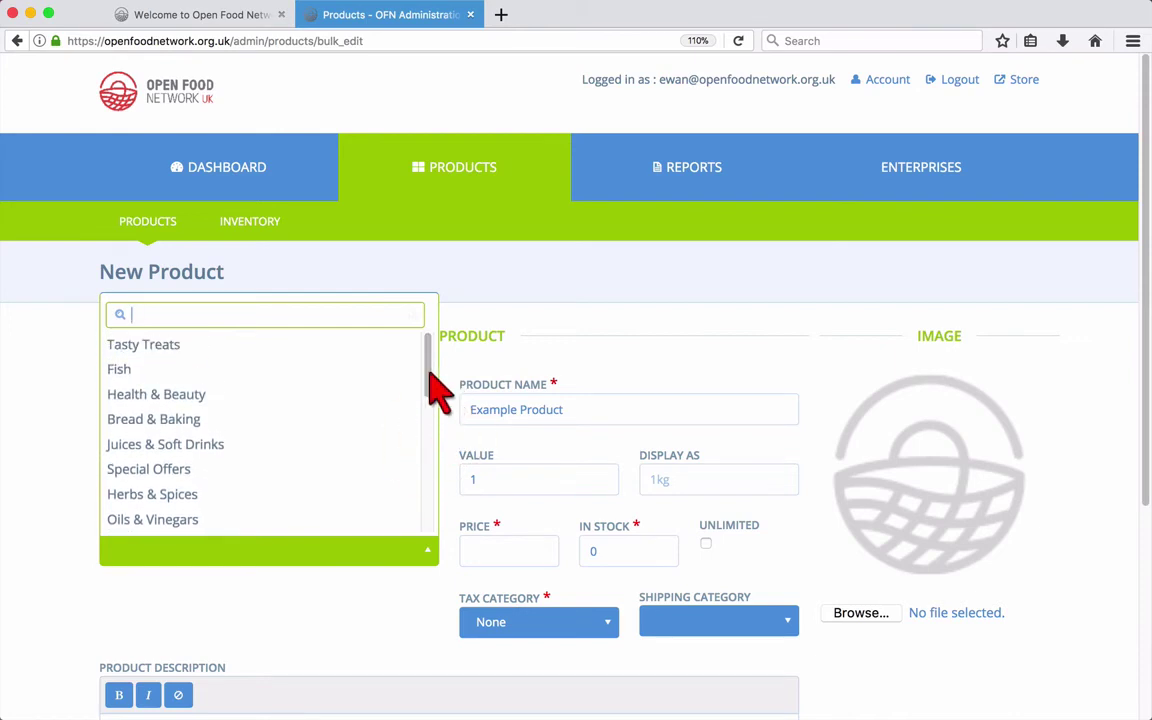
{"action": "left_click", "coordinate": [365, 420]}
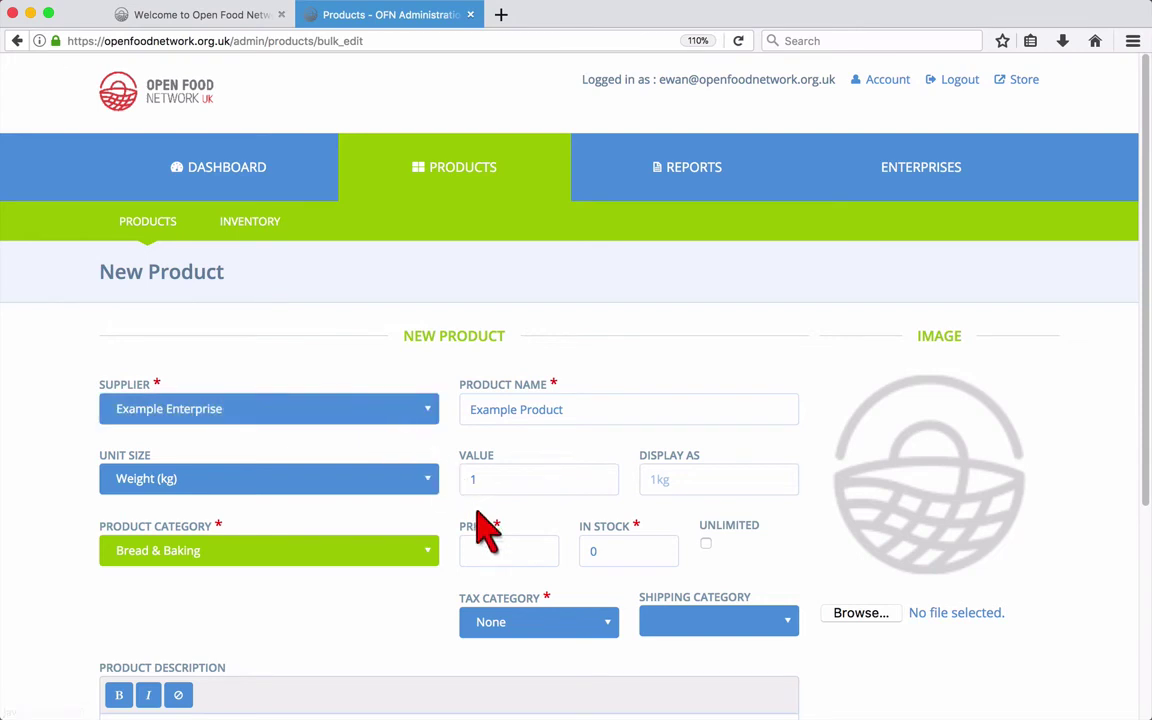
{"action": "left_click", "coordinate": [490, 550]}
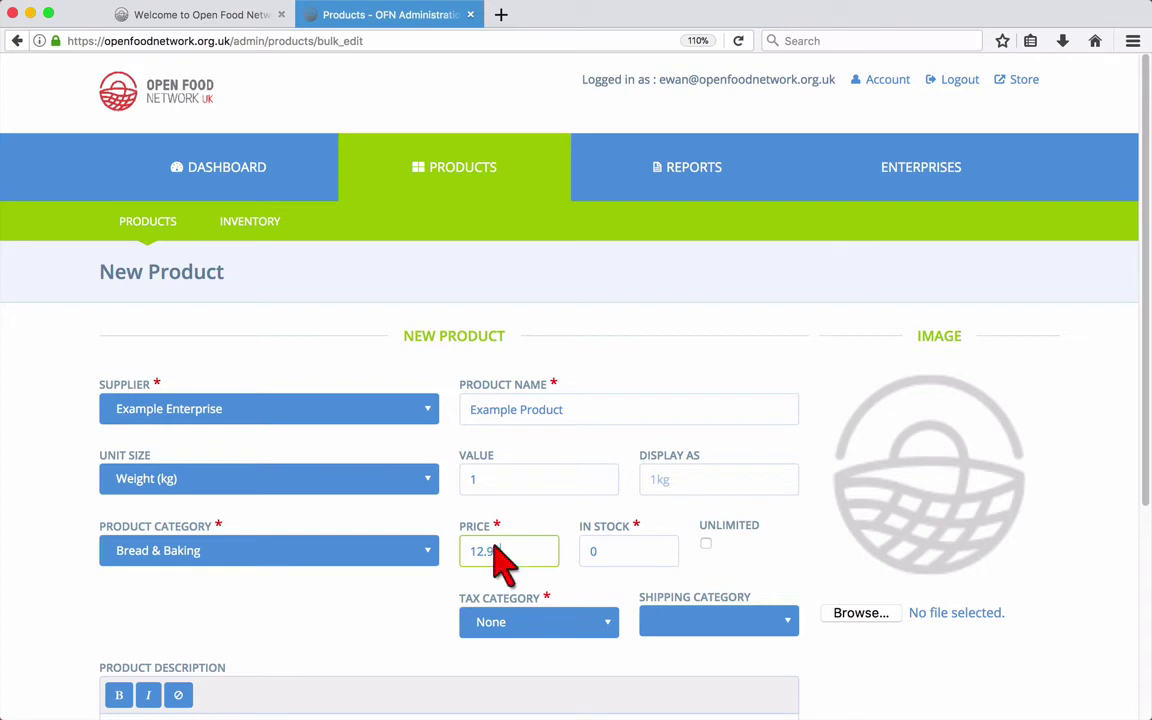
{"action": "type", "text": "12.99"}
{"action": "left_click", "coordinate": [605, 560]}
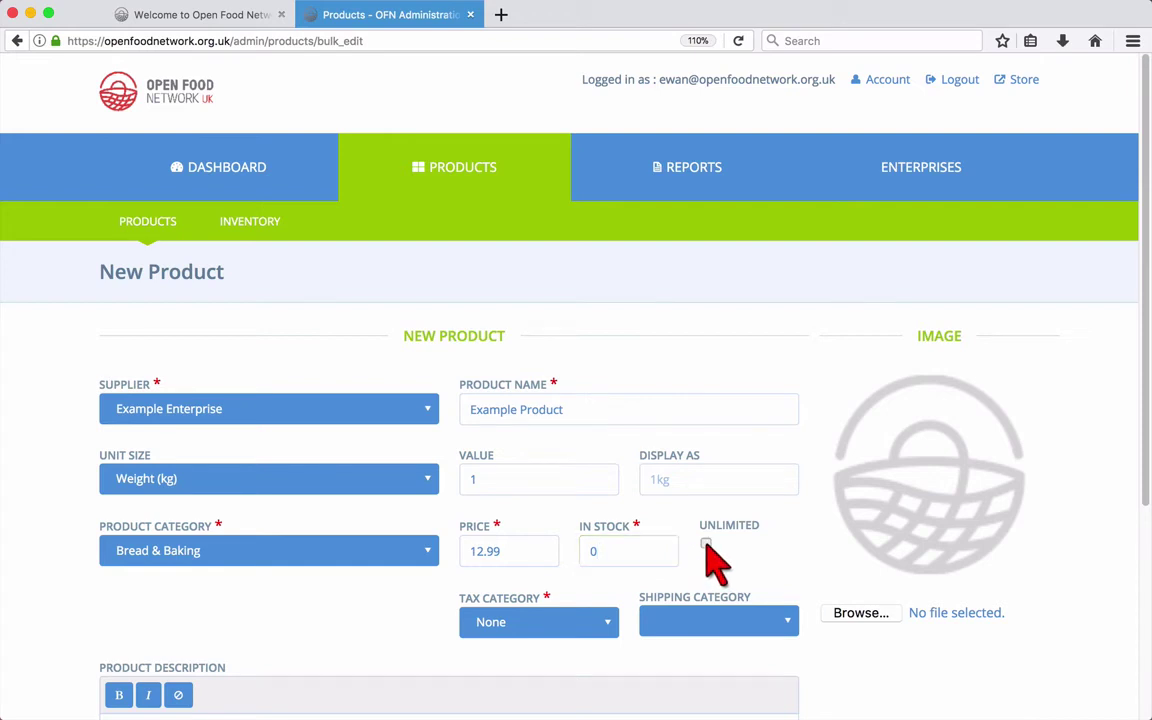
Step: Make stock unlimited, set tax category to Full Rate, and leave shipping category empty
{"action": "left_click", "coordinate": [706, 544]}
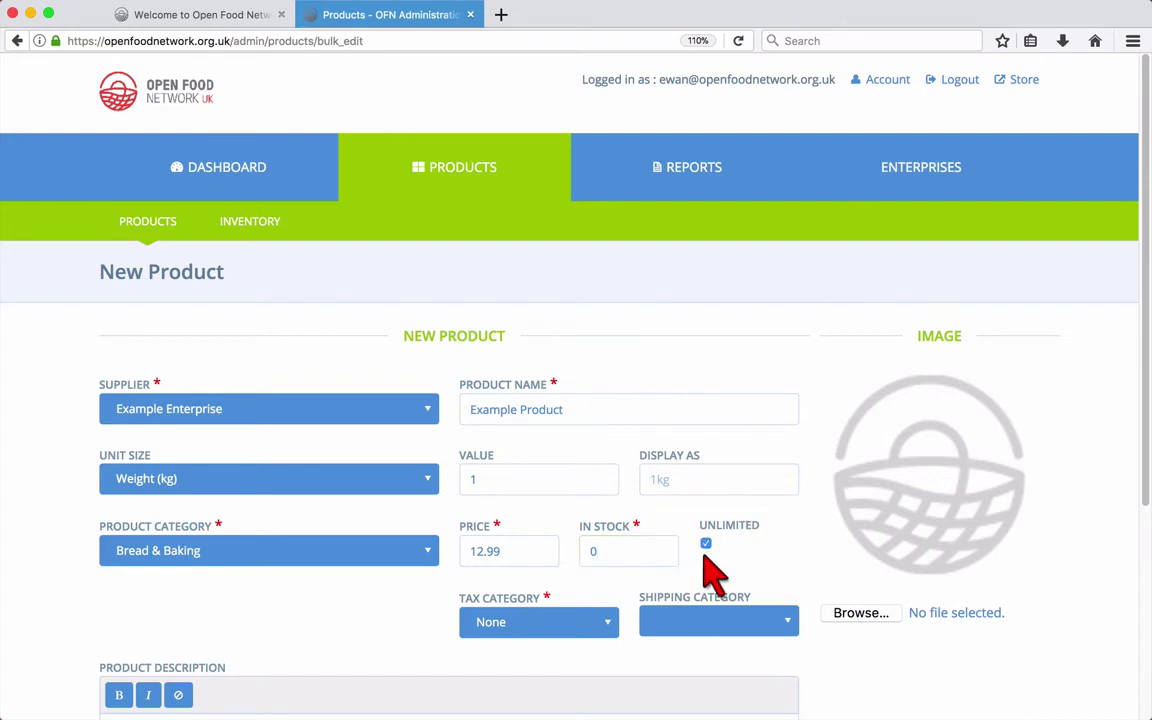
{"action": "left_click", "coordinate": [612, 628]}
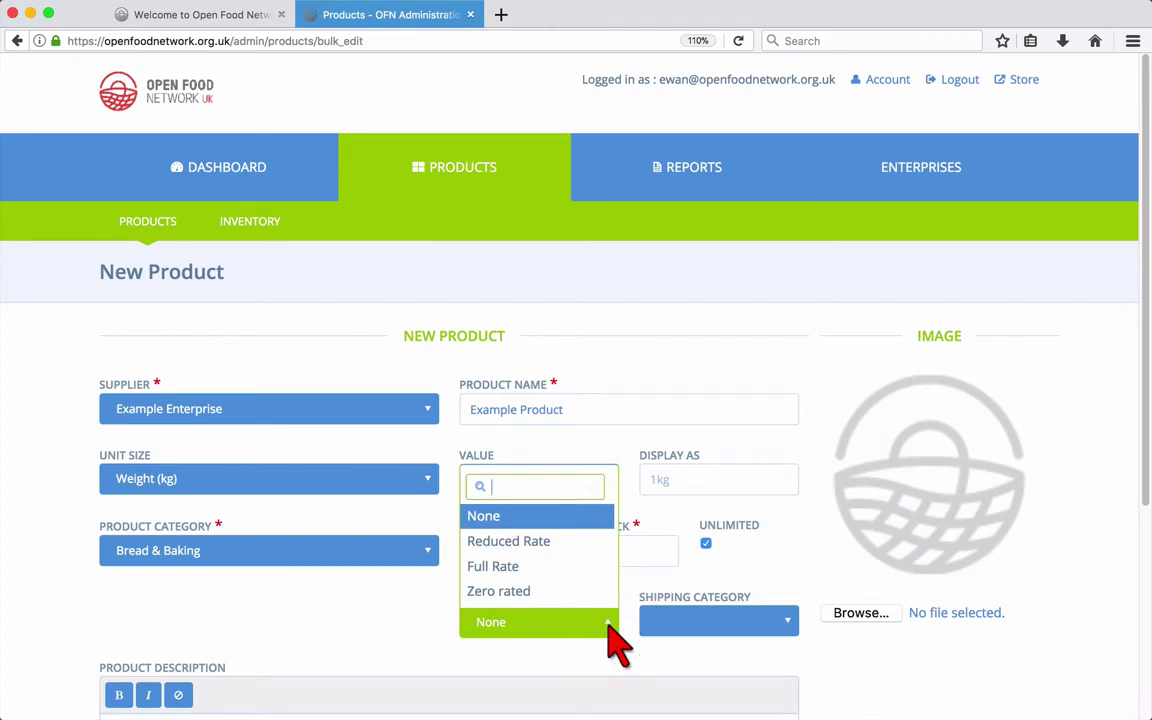
{"action": "left_click", "coordinate": [571, 568]}
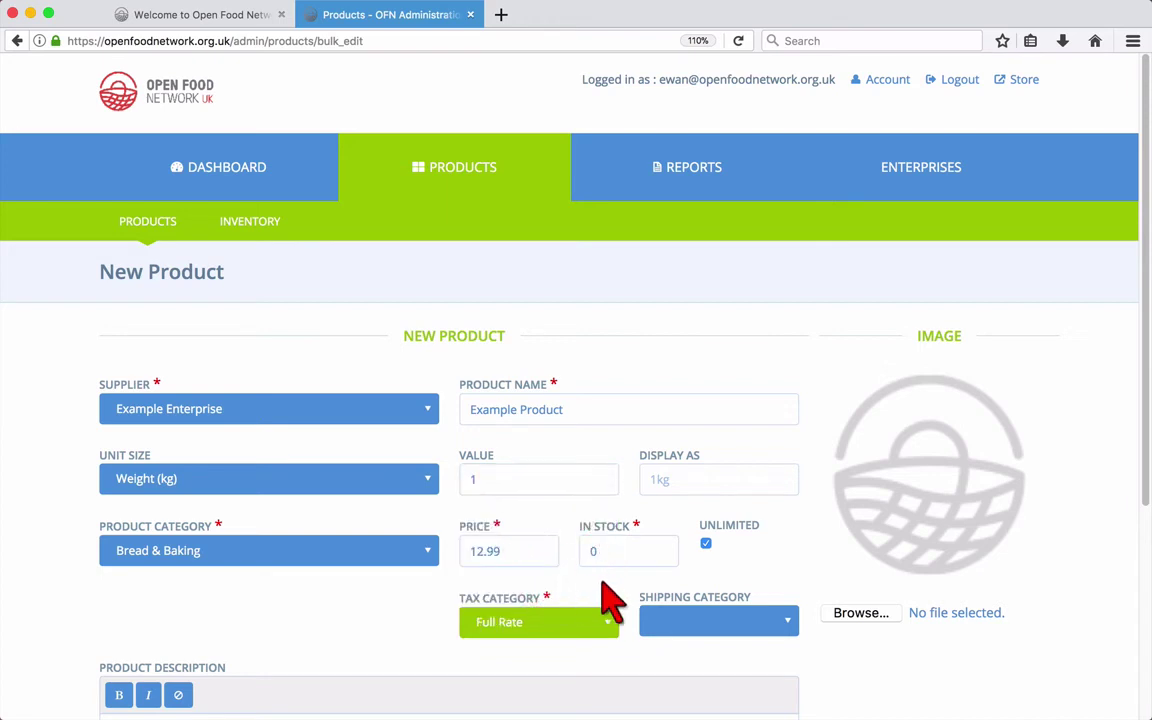
{"action": "left_click", "coordinate": [693, 621]}
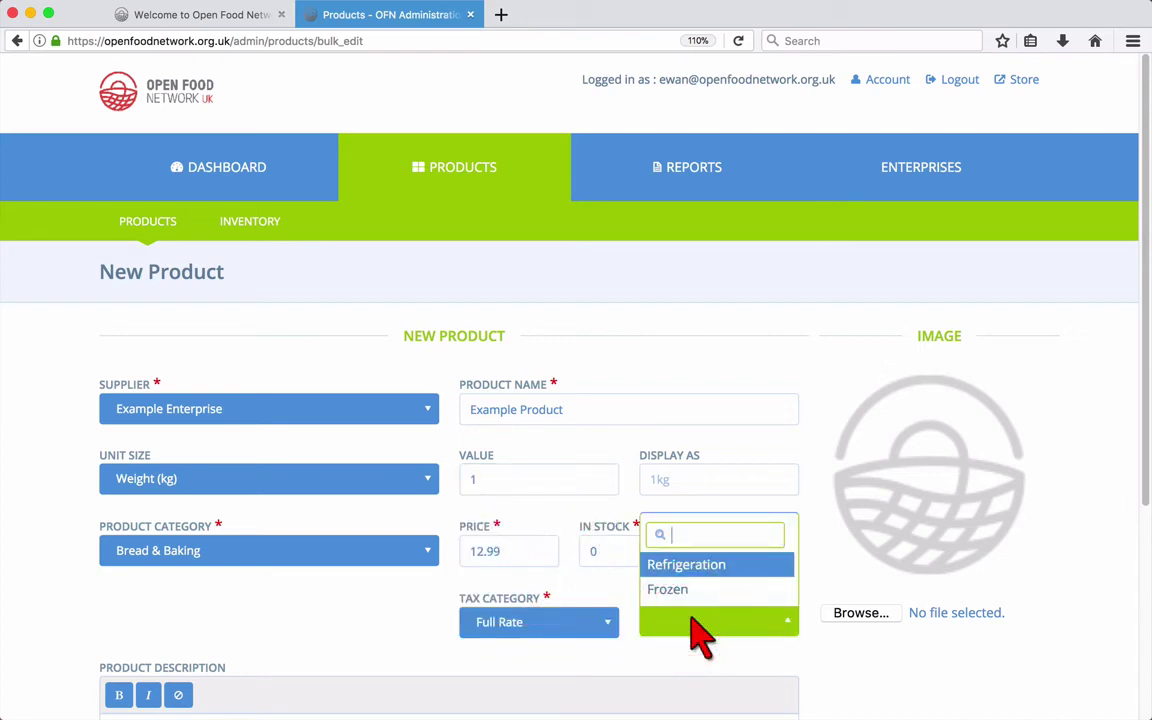
{"action": "left_click", "coordinate": [697, 632]}
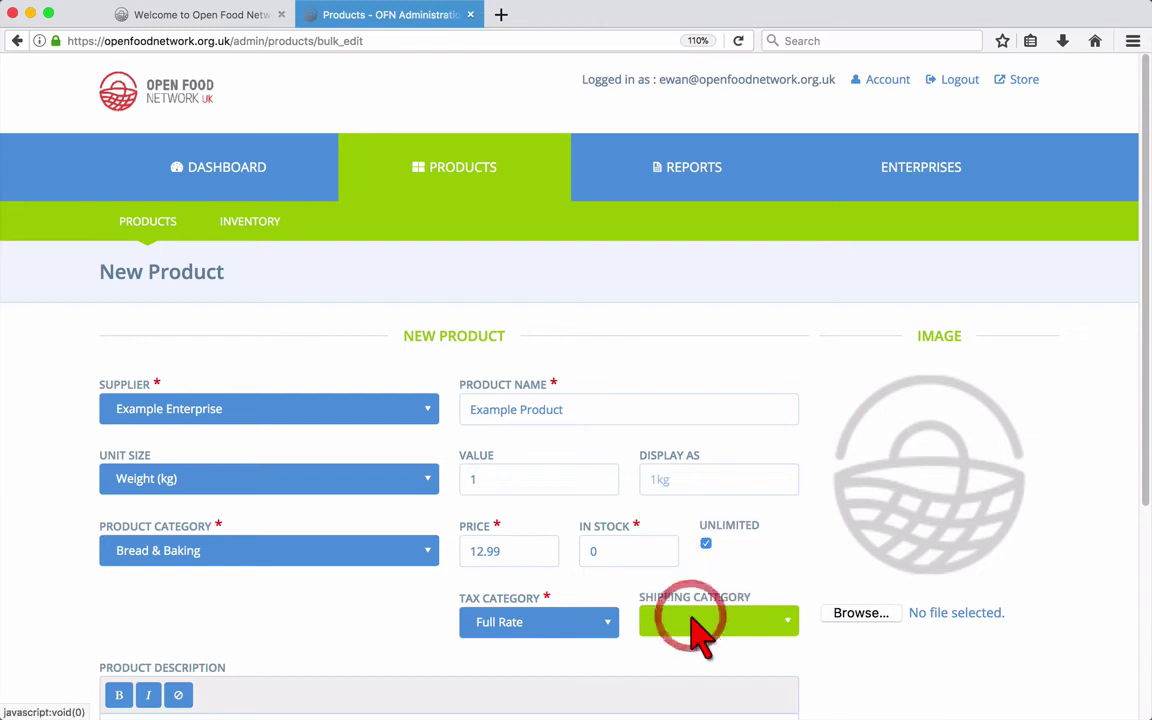
Step: Attach bread.jpg from the OFN Guide folder as the product image
{"action": "left_click", "coordinate": [832, 618]}
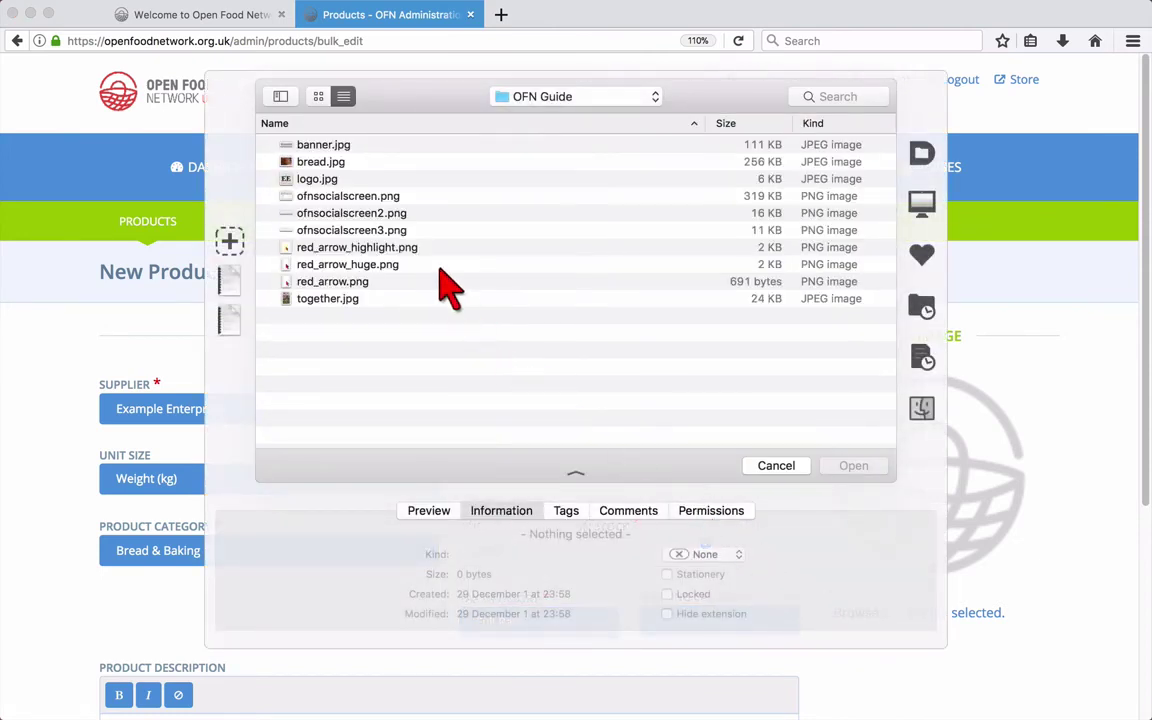
{"action": "left_click", "coordinate": [345, 162]}
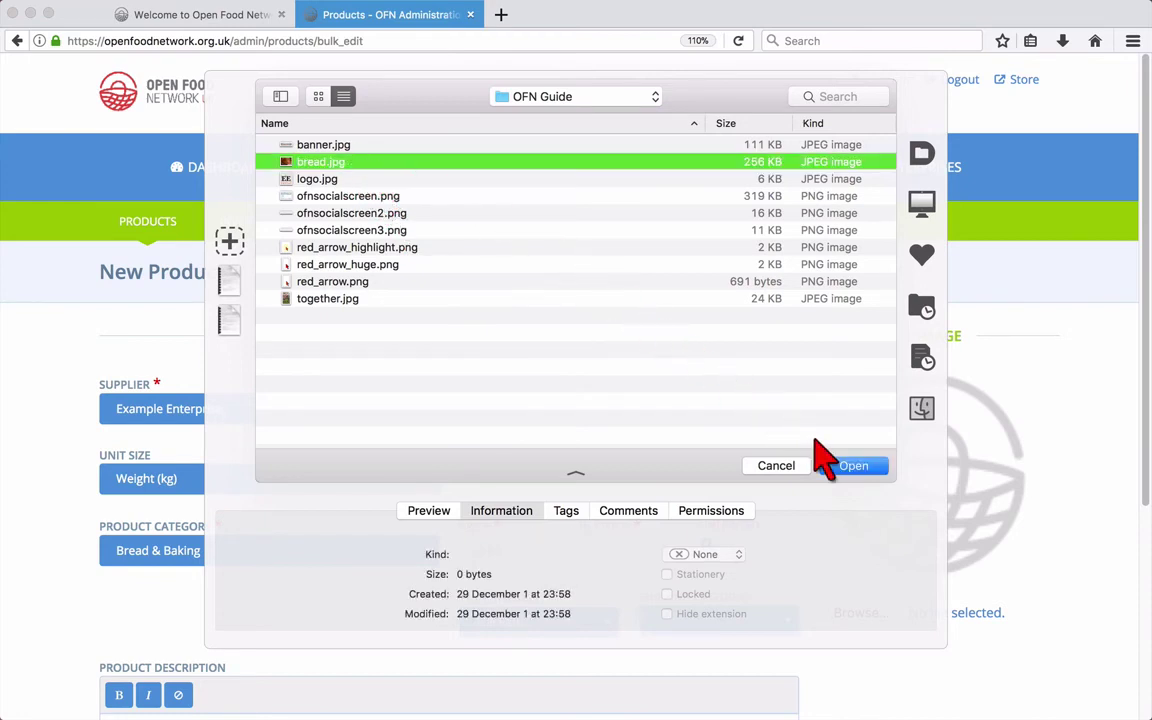
{"action": "left_click", "coordinate": [830, 465]}
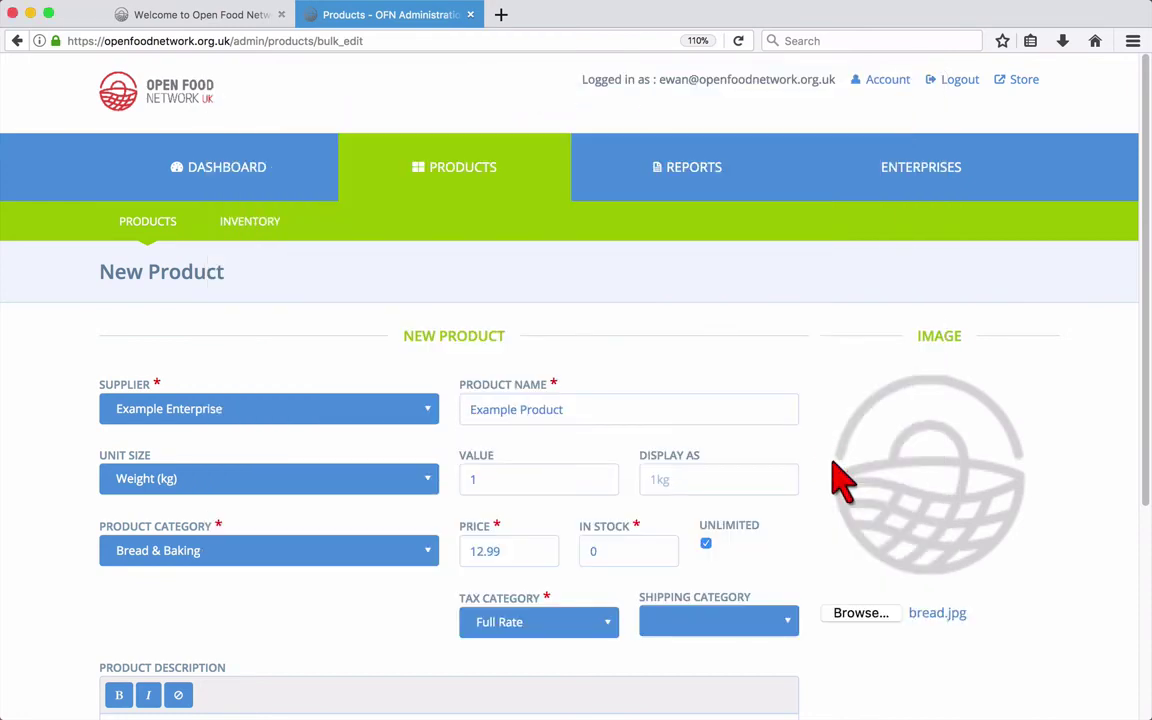
{"action": "scroll", "coordinate": [840, 480], "scroll_direction": "down", "scroll_amount": 3}
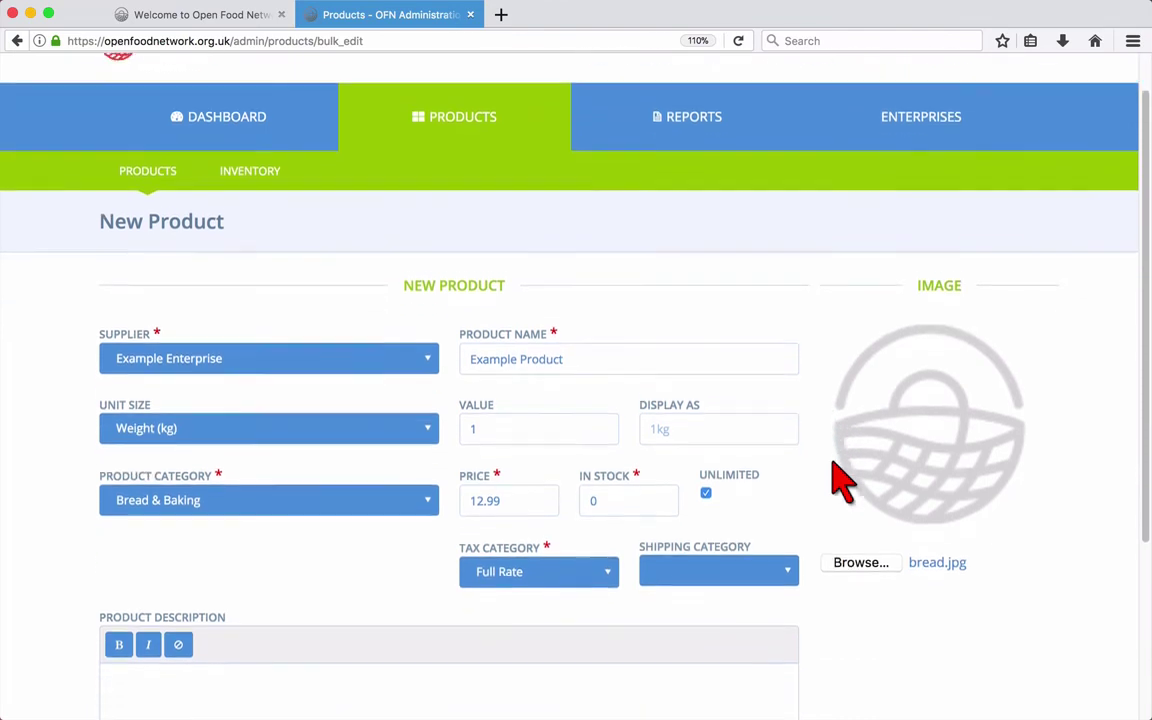
{"action": "scroll", "coordinate": [840, 480], "scroll_direction": "down", "scroll_amount": 3}
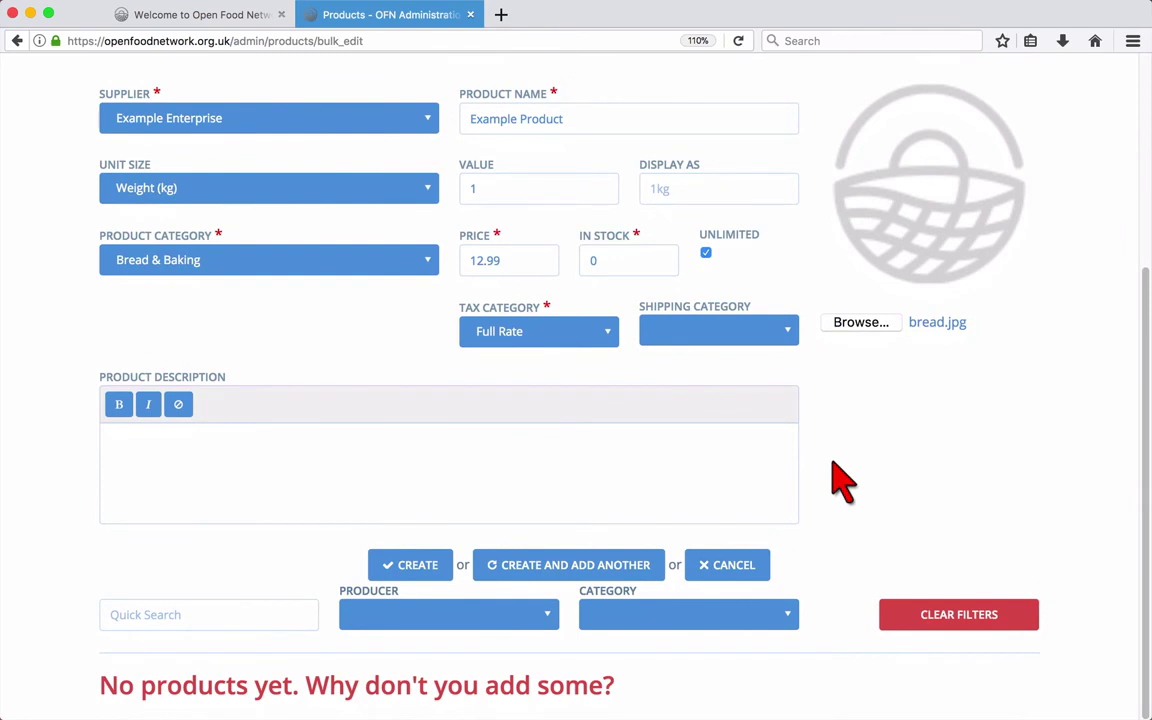
Step: Enter the description 'This is where you'll enter your product description!', bold 'This', and create the product
{"action": "left_click", "coordinate": [761, 463]}
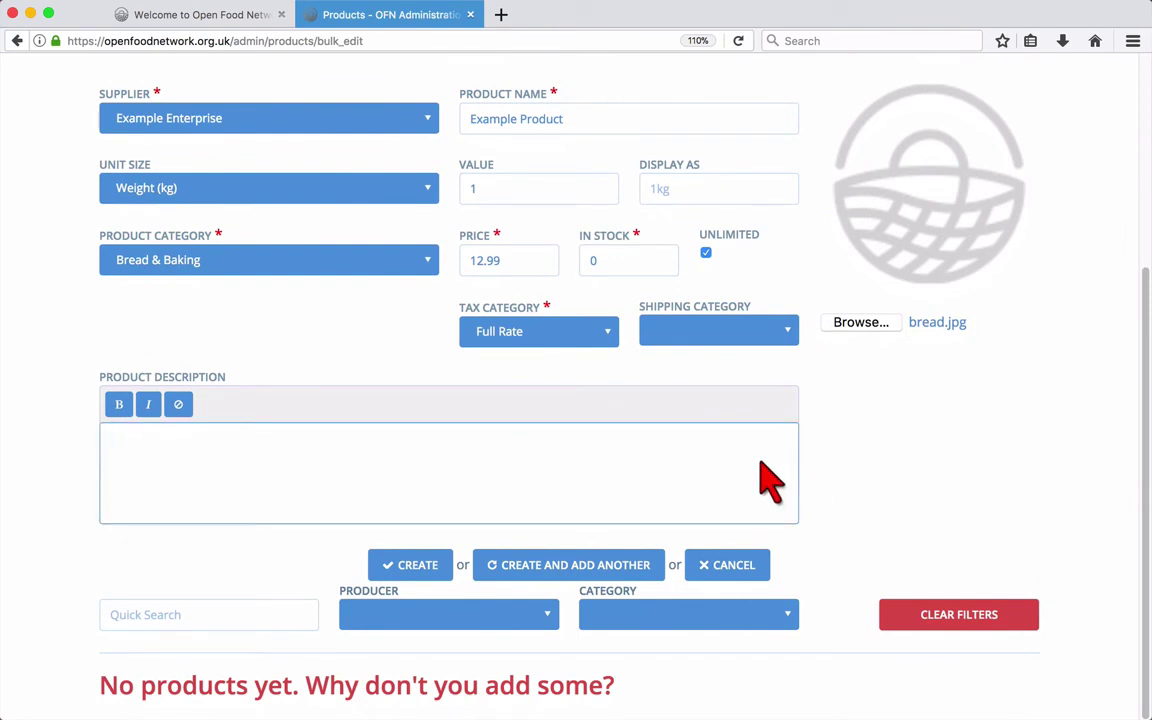
{"action": "type", "text": "This is where you'll ent"}
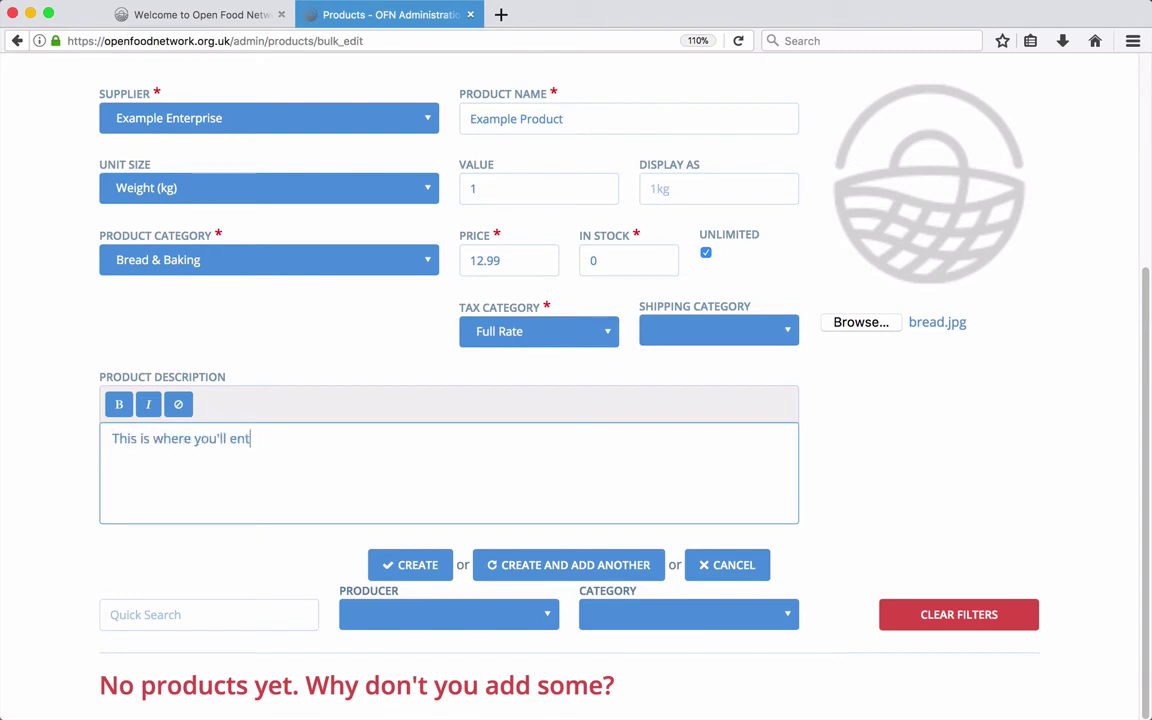
{"action": "type", "text": "er your product descri"}
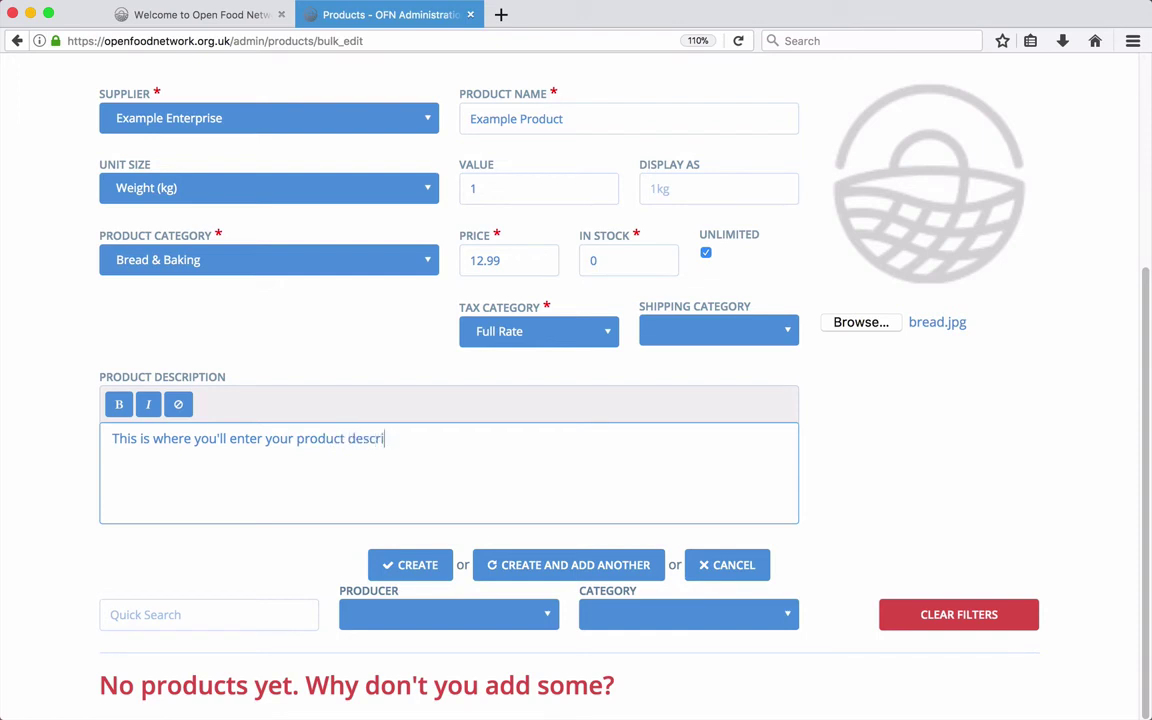
{"action": "type", "text": "ption!"}
{"action": "double_click", "coordinate": [120, 439]}
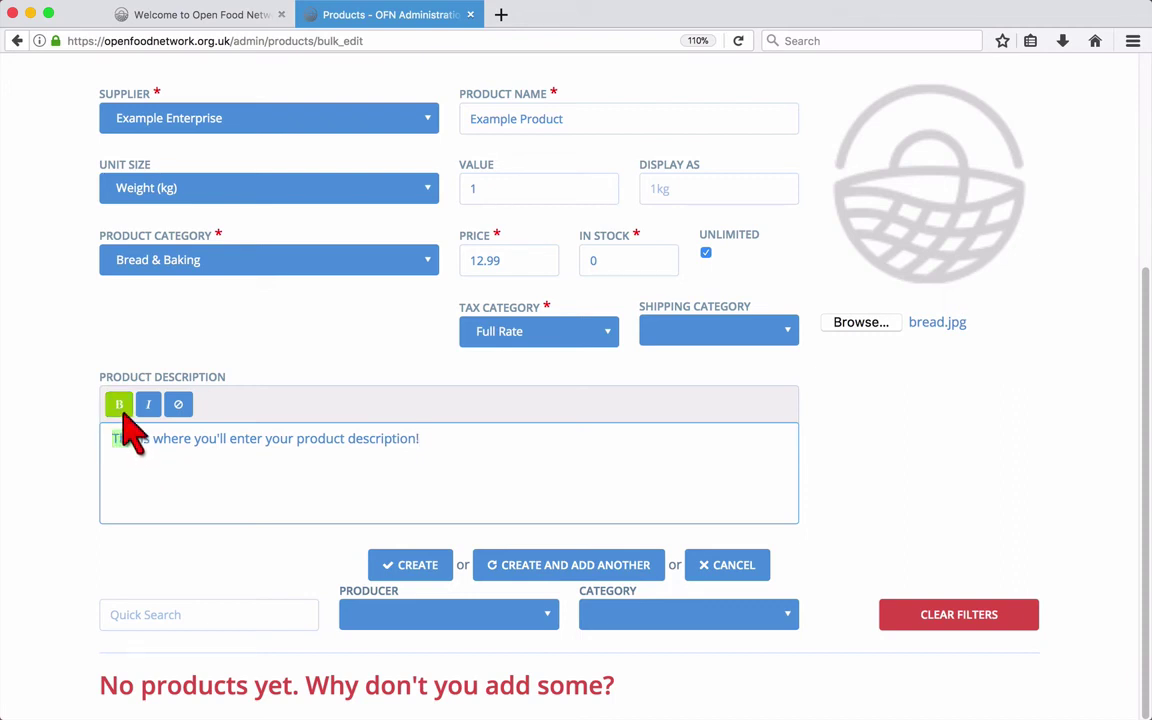
{"action": "left_click", "coordinate": [120, 406]}
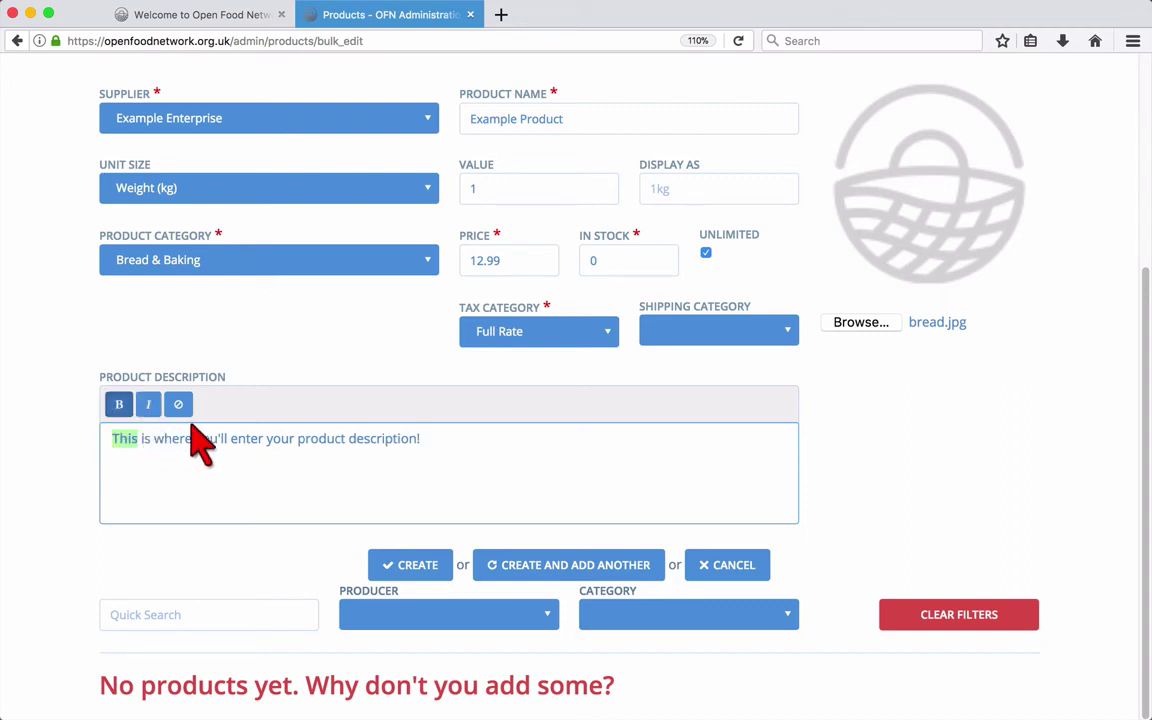
{"action": "left_click", "coordinate": [335, 452]}
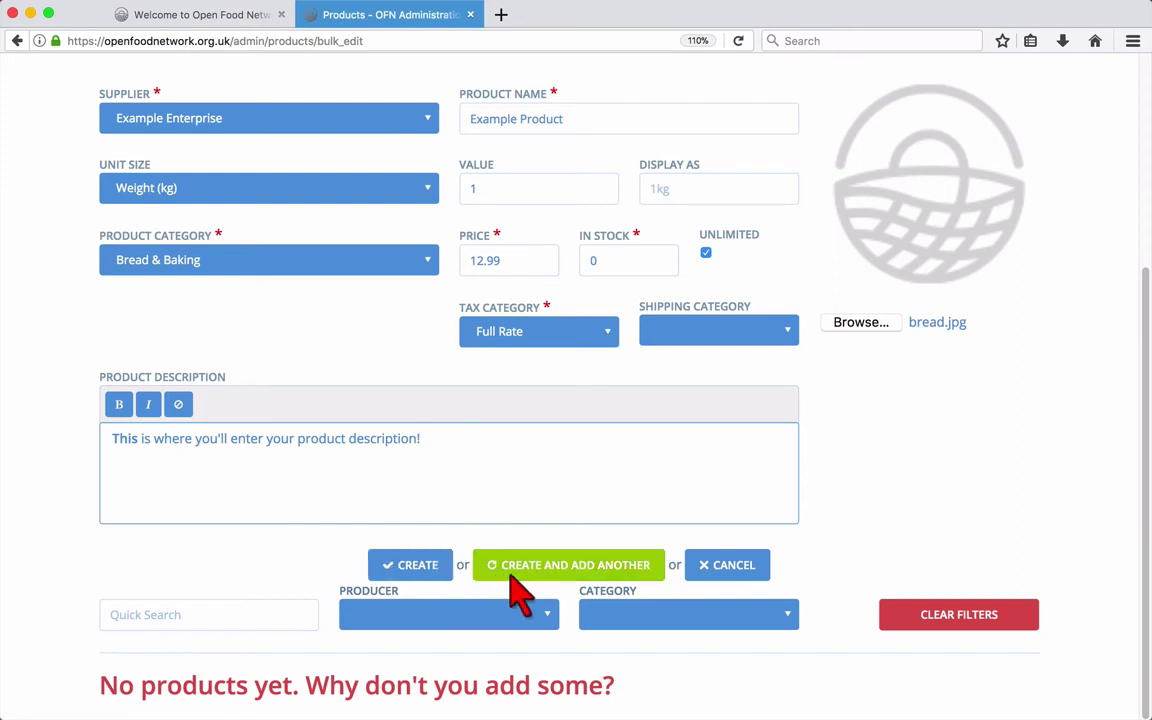
{"action": "left_click", "coordinate": [418, 566]}
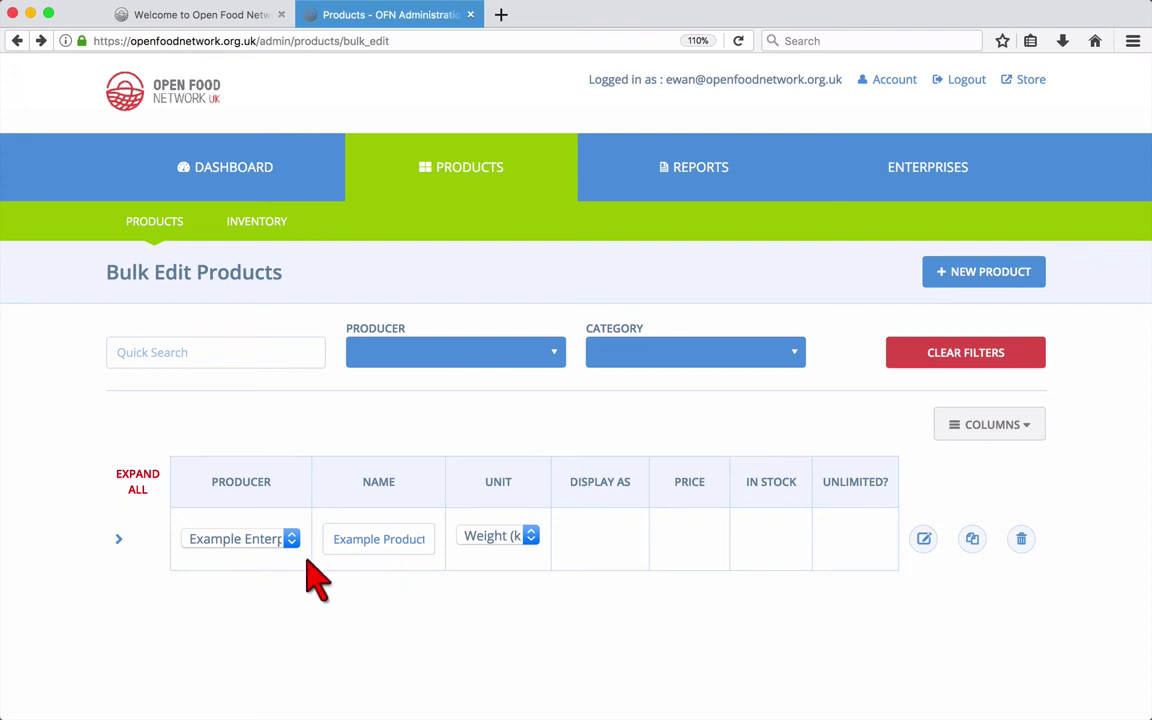
Step: Expand Example Product and rename its variant to 'Example Product 500g'
{"action": "left_click", "coordinate": [118, 540]}
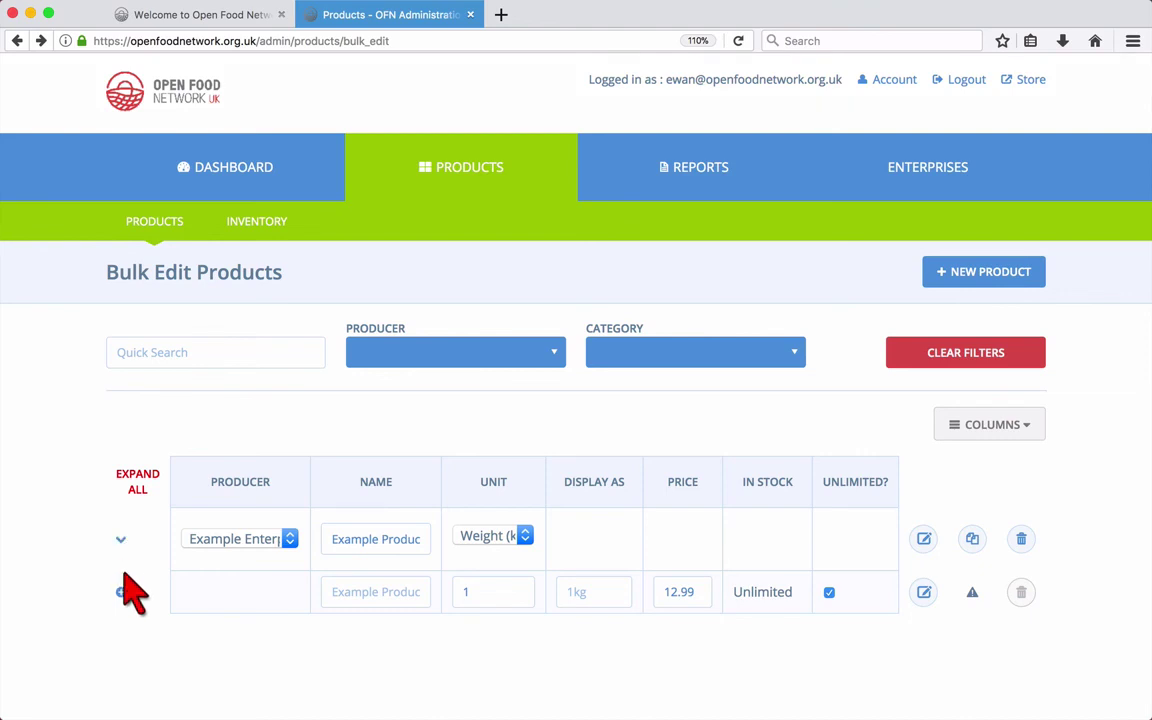
{"action": "left_click", "coordinate": [376, 593]}
{"action": "type", "text": "Exam"}
{"action": "type", "text": "ple Product"}
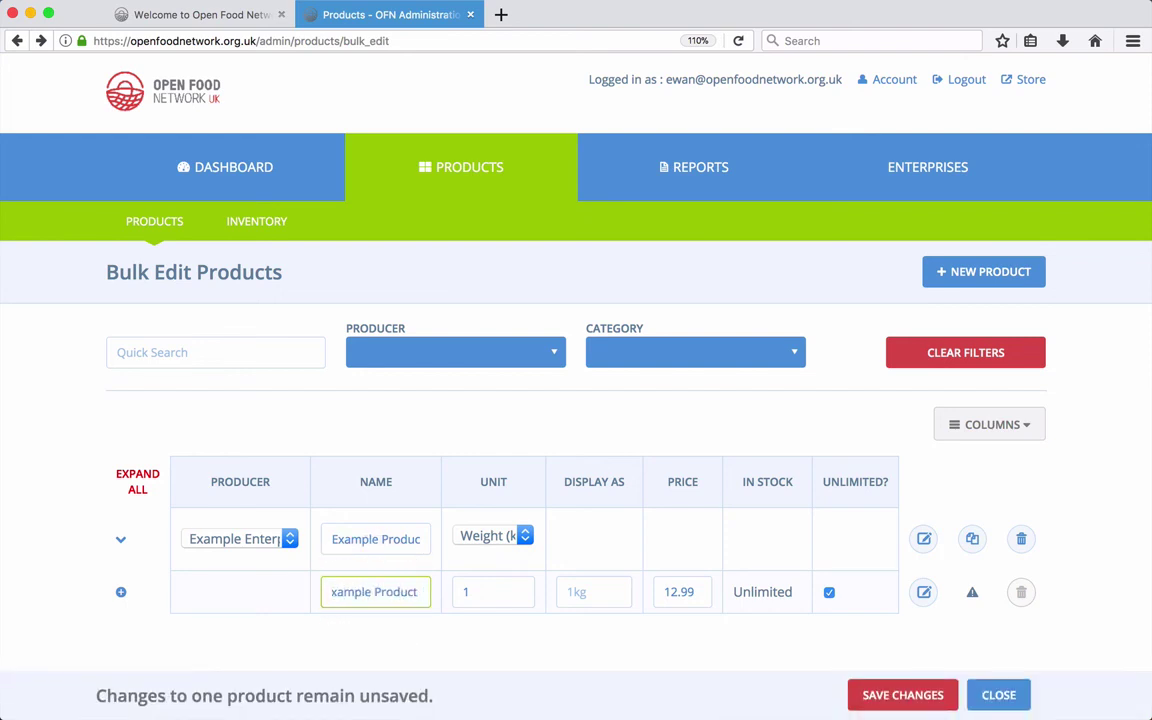
{"action": "type", "text": " 500g"}
Step: Set the variant's unit to 0.5 kg and price to 6.99, then save the changes
{"action": "left_click", "coordinate": [484, 598]}
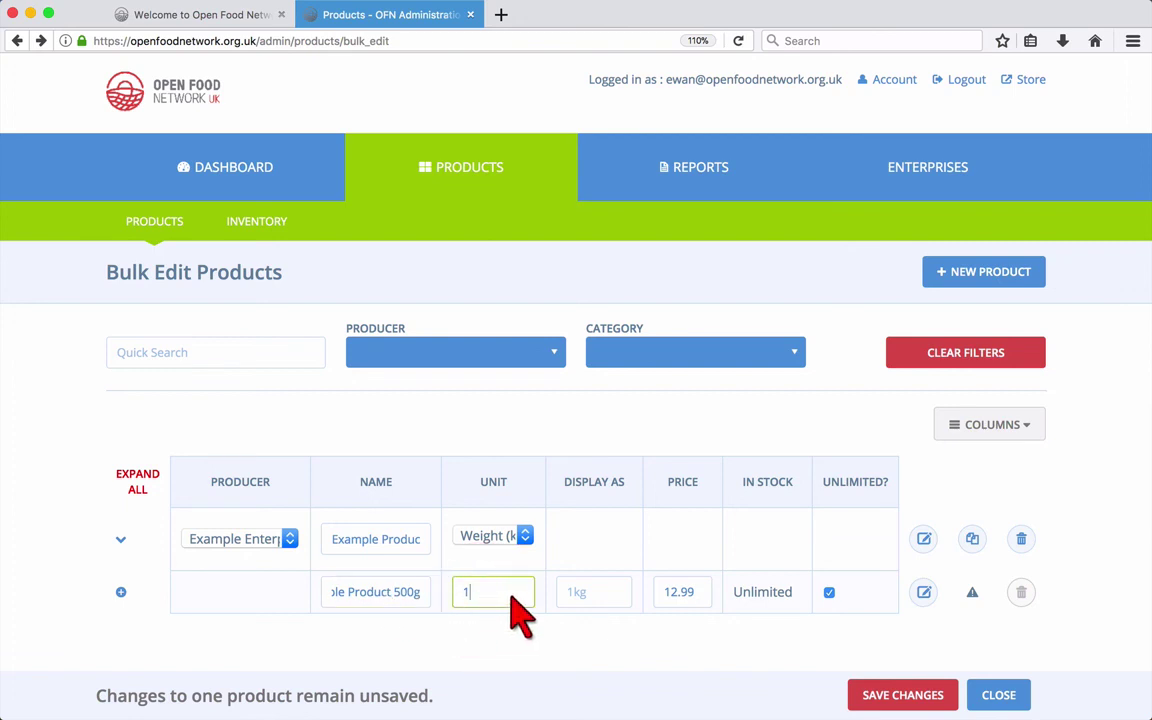
{"action": "key", "text": "BackSpace"}
{"action": "type", "text": "0.5"}
{"action": "left_click", "coordinate": [598, 592]}
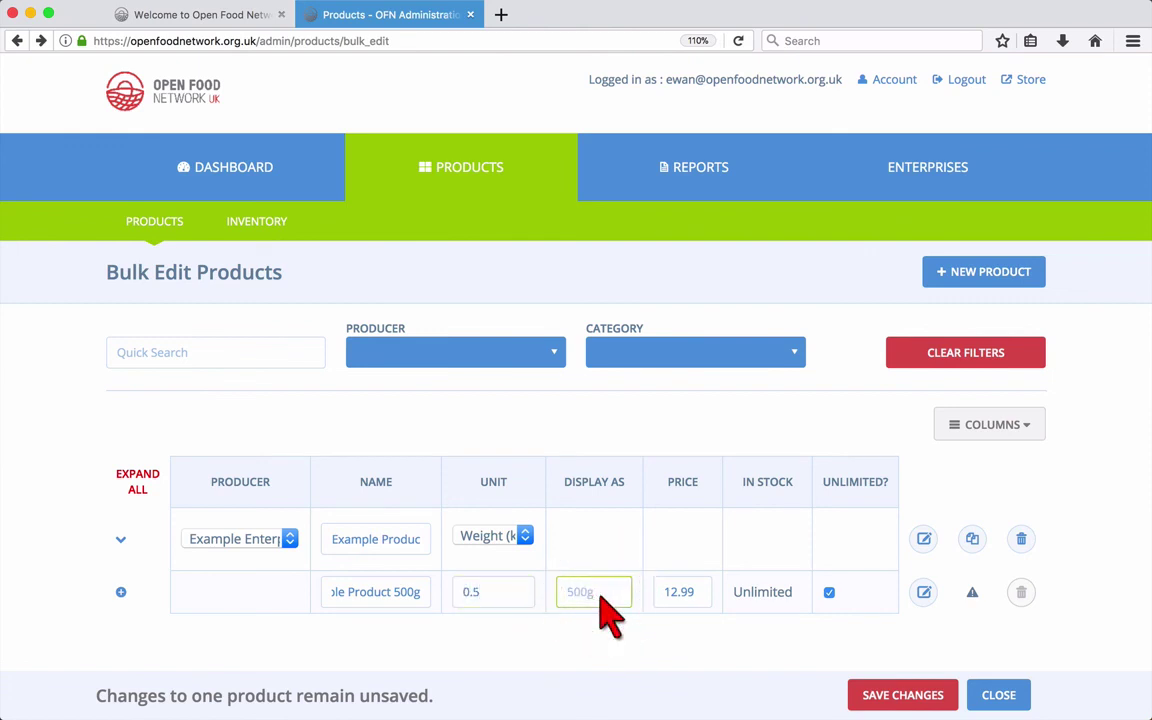
{"action": "double_click", "coordinate": [666, 592]}
{"action": "type", "text": "6.99"}
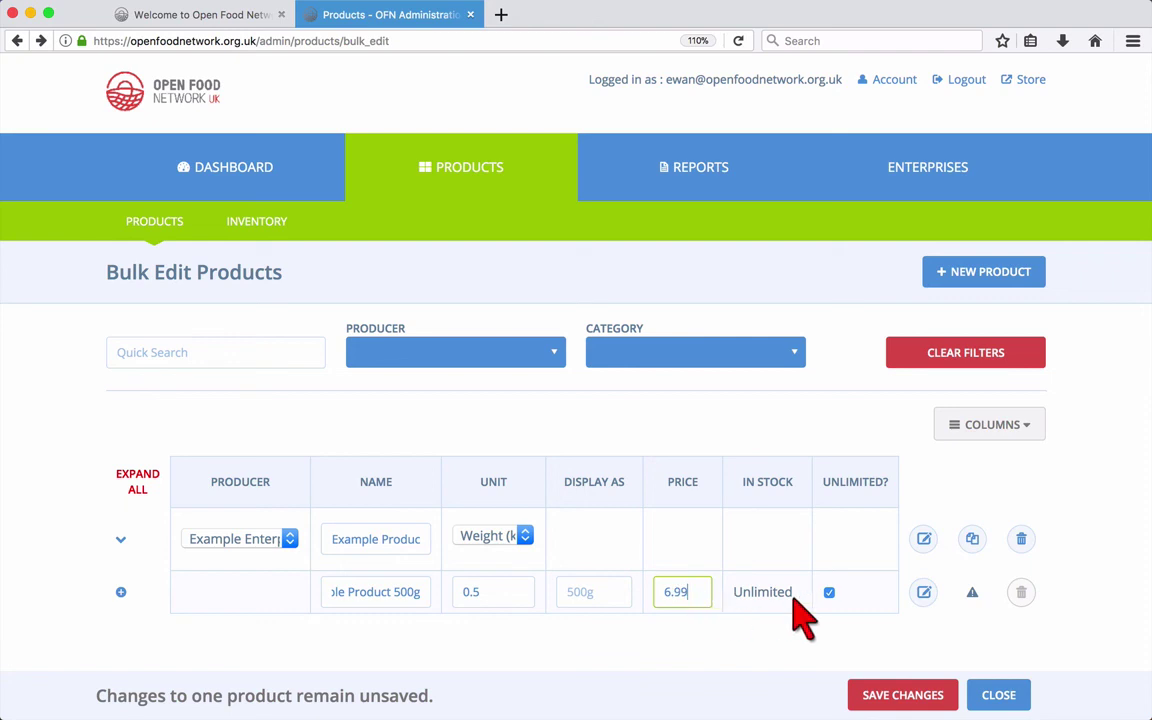
{"action": "left_click", "coordinate": [871, 697]}
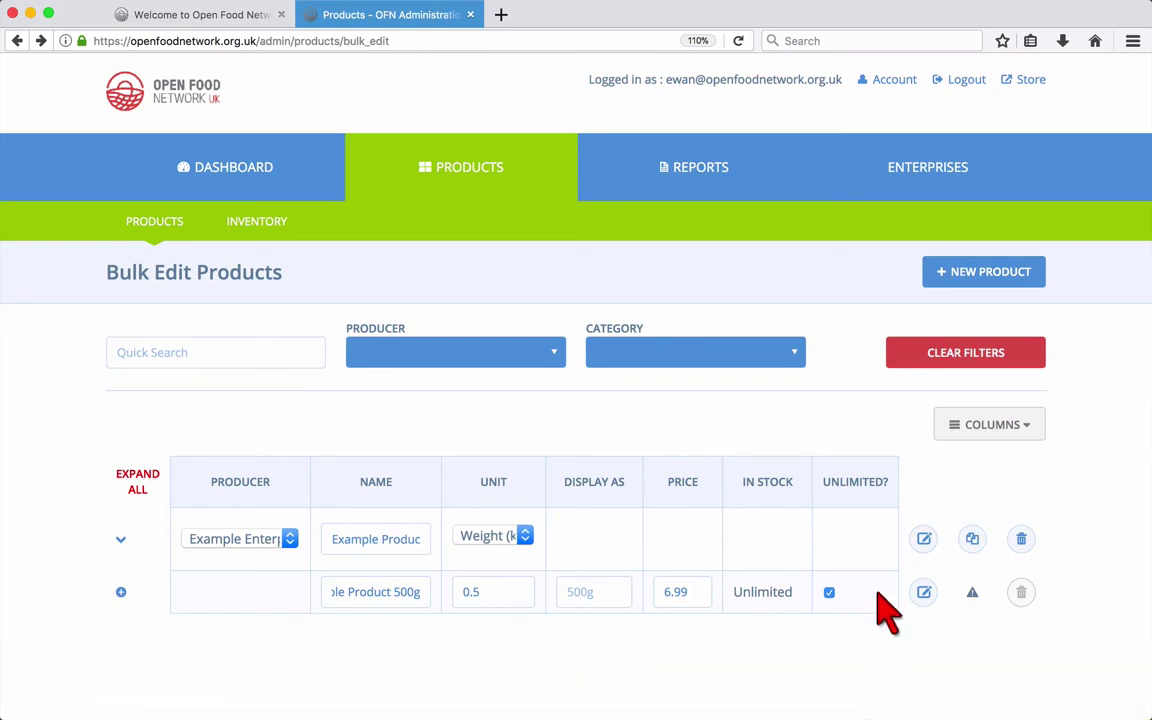
Step: Show the Category and Tax Category columns in the bulk product table
{"action": "left_click", "coordinate": [1028, 424]}
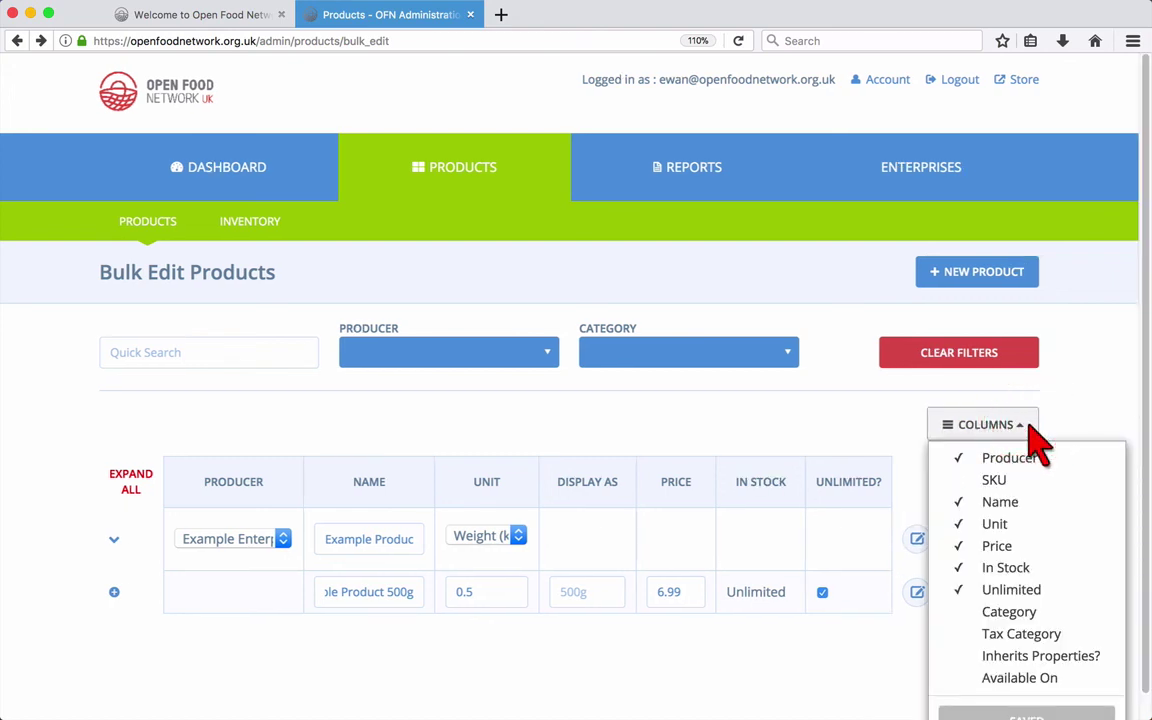
{"action": "left_click", "coordinate": [1026, 614]}
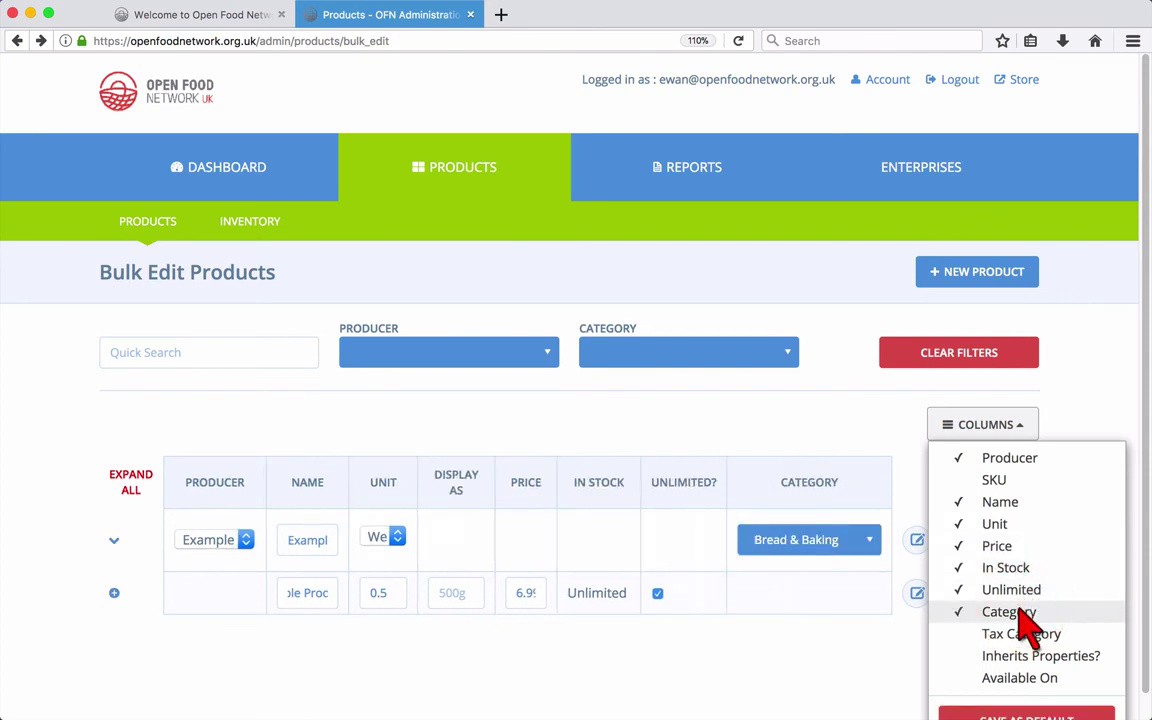
{"action": "left_click", "coordinate": [1030, 640]}
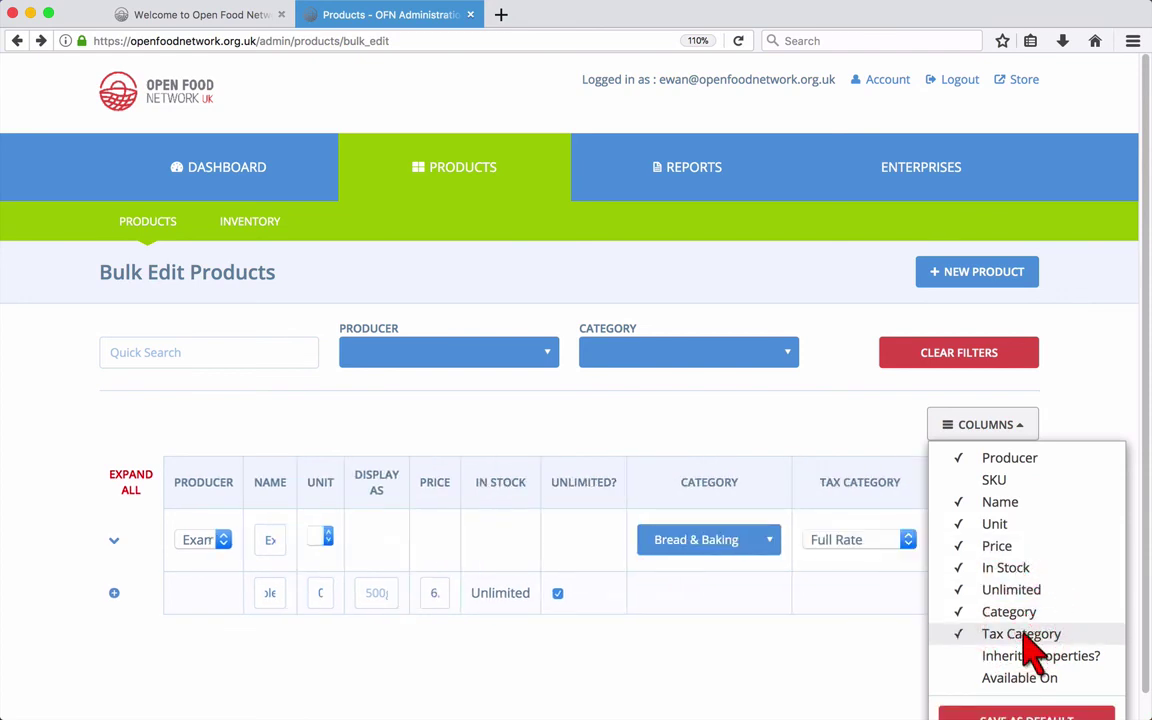